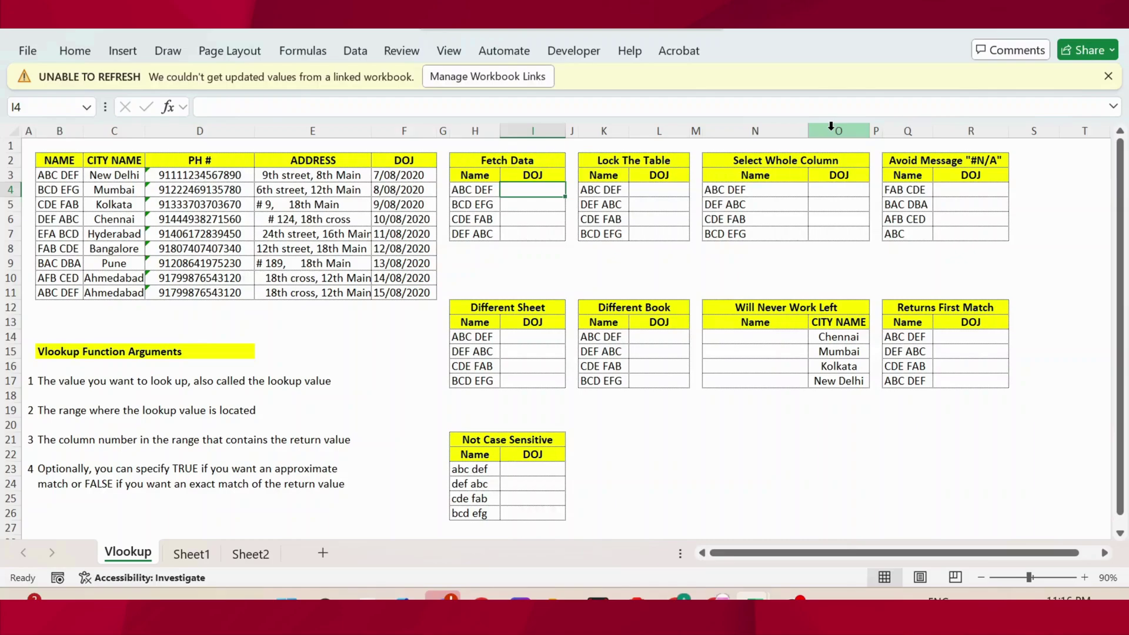
Enter =VLOOKUP(H4,B2:F11,5,FALSE) in I4 of the Fetch Data table and fill it down to I7.
type("=vl")
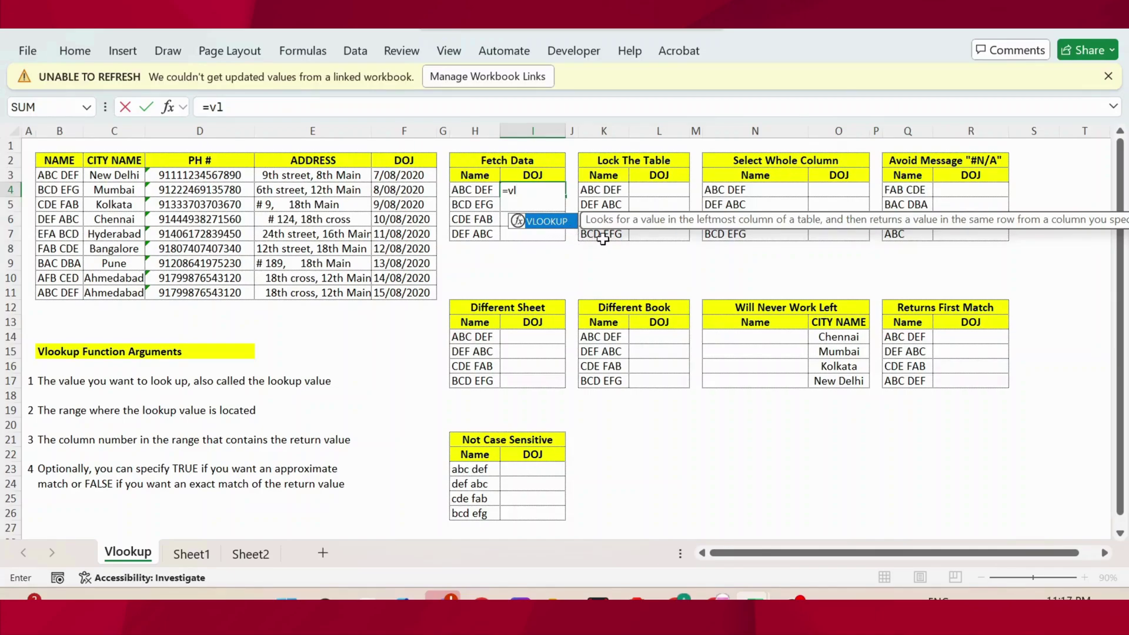
key("Tab")
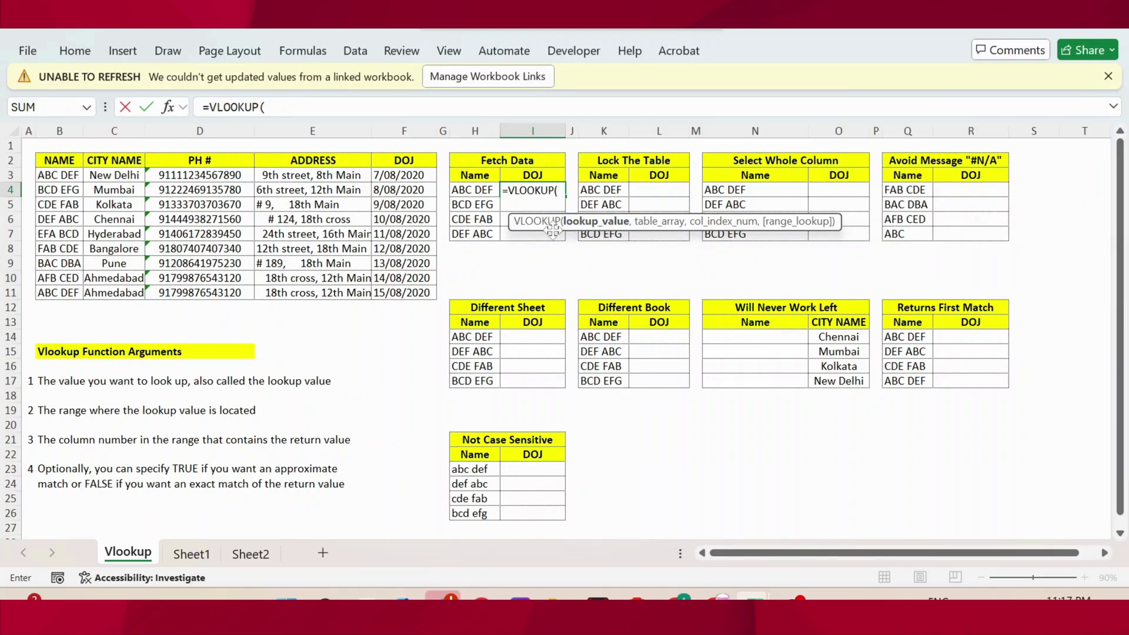
left_click(470, 192)
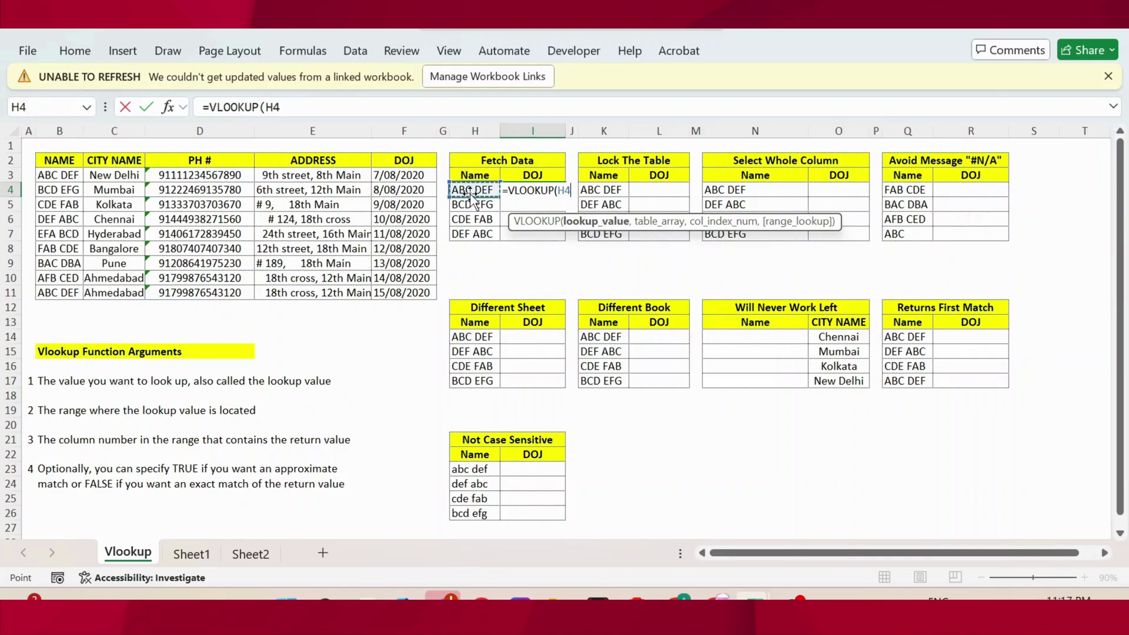
type(",")
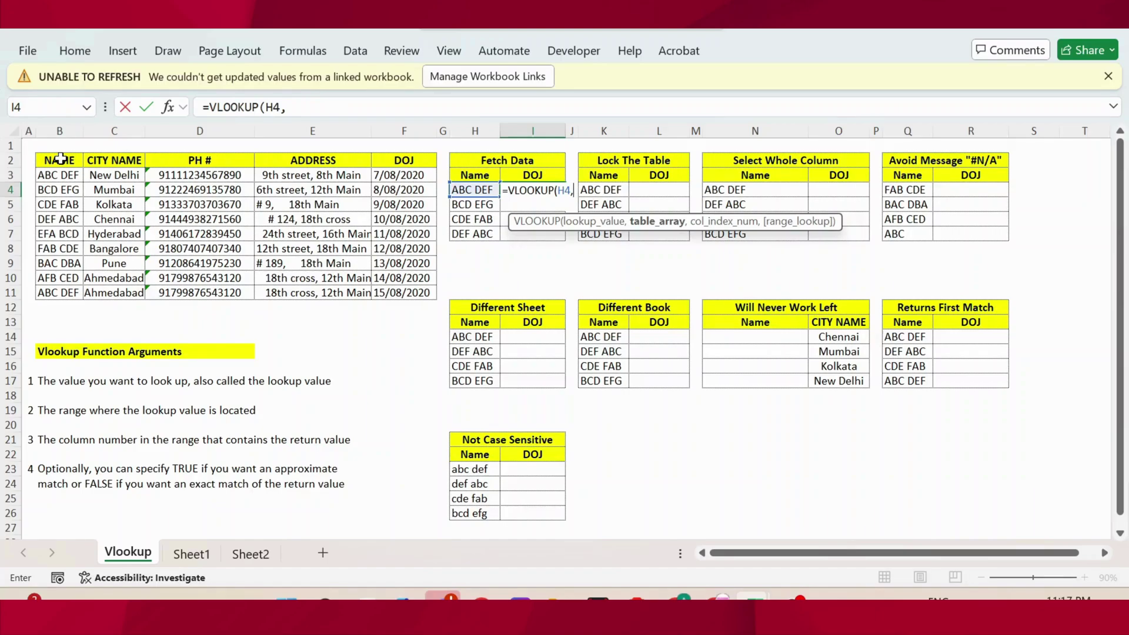
left_click_drag(60, 158, 403, 288)
type(",5")
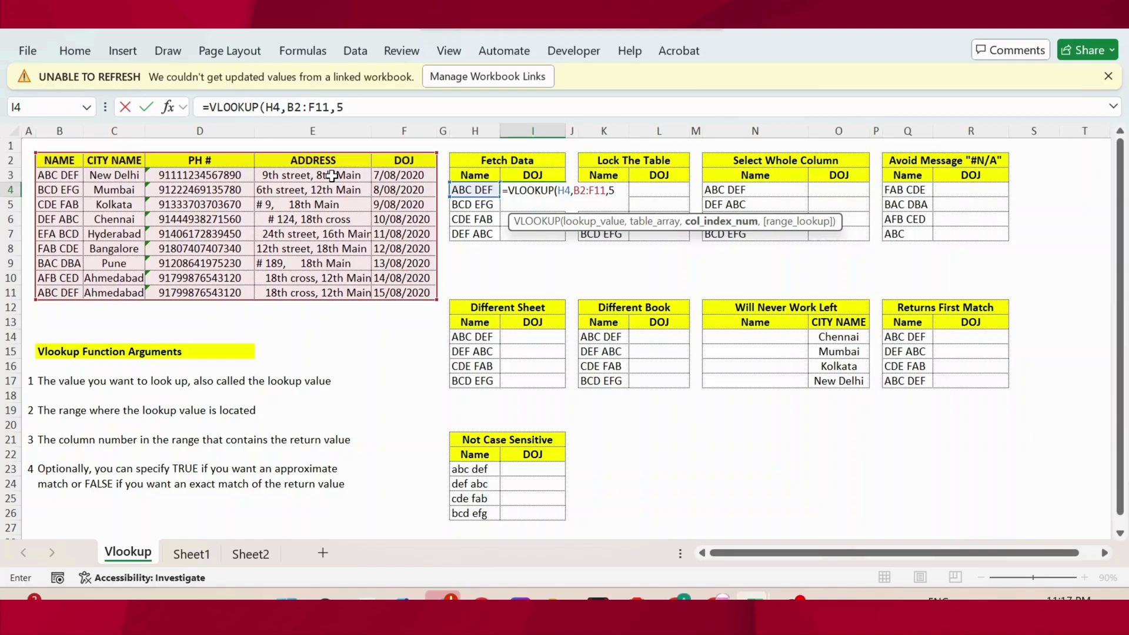
type(",")
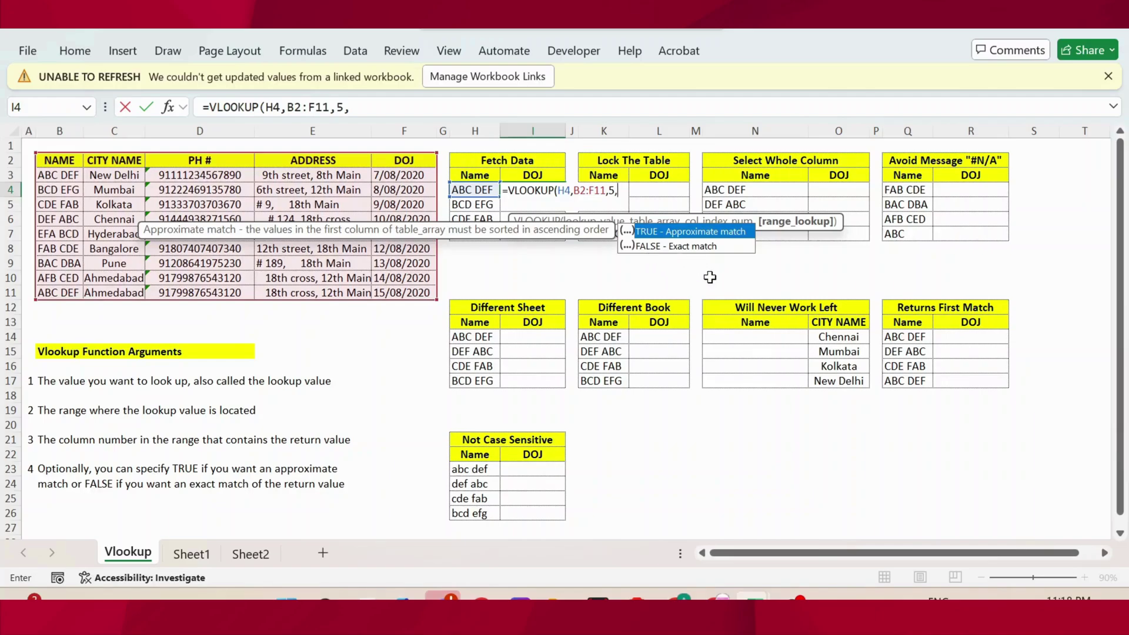
type("false")
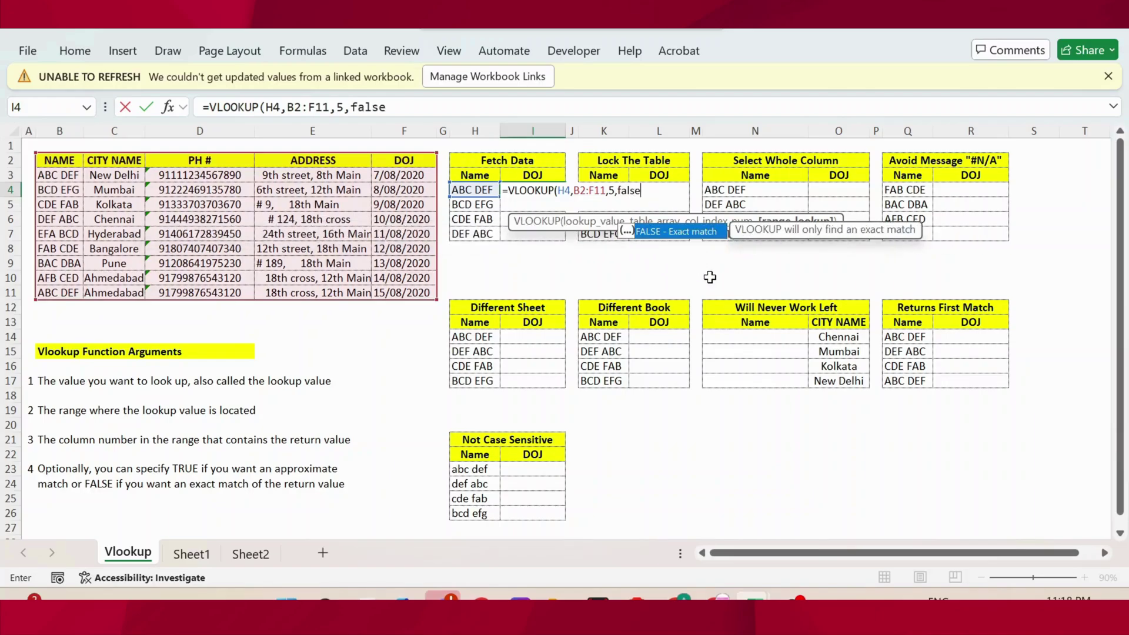
type(")")
key("Return")
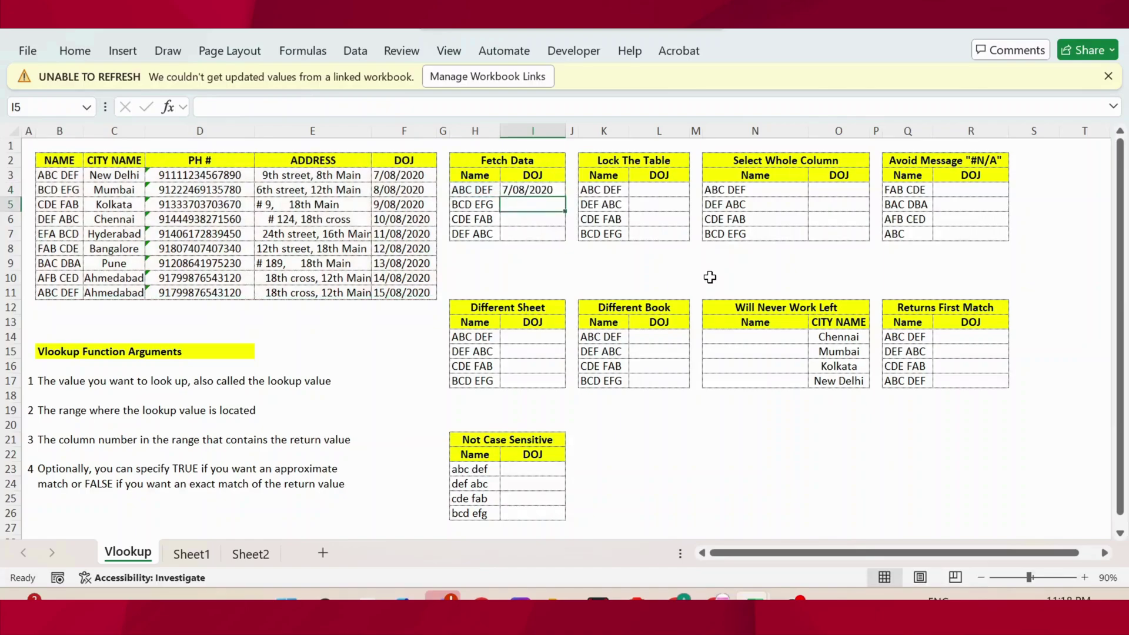
key("Up")
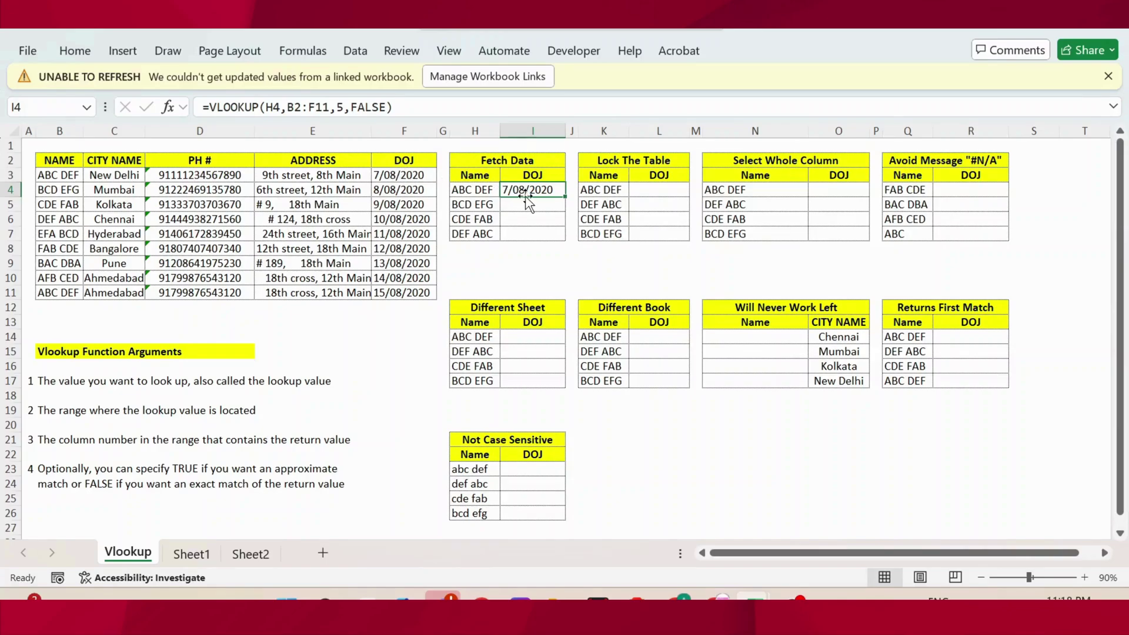
double_click(566, 197)
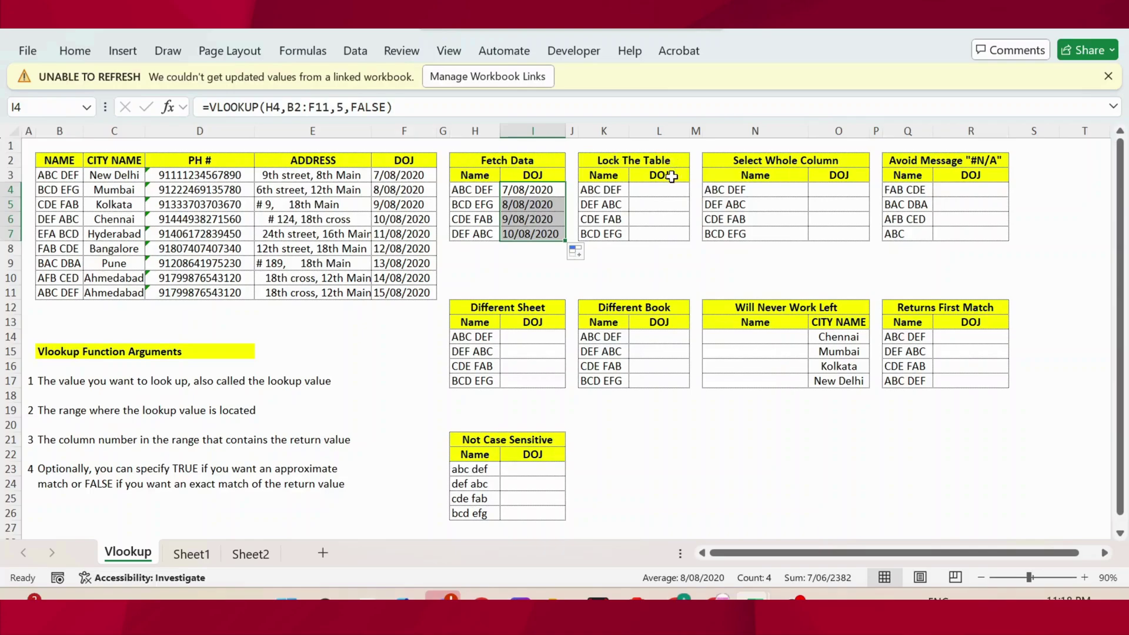
Try =VLOOKUP(K4,B2:F11,5,0) with an unlocked range in L4 of the Lock The Table section and fill it down to L7.
left_click(659, 191)
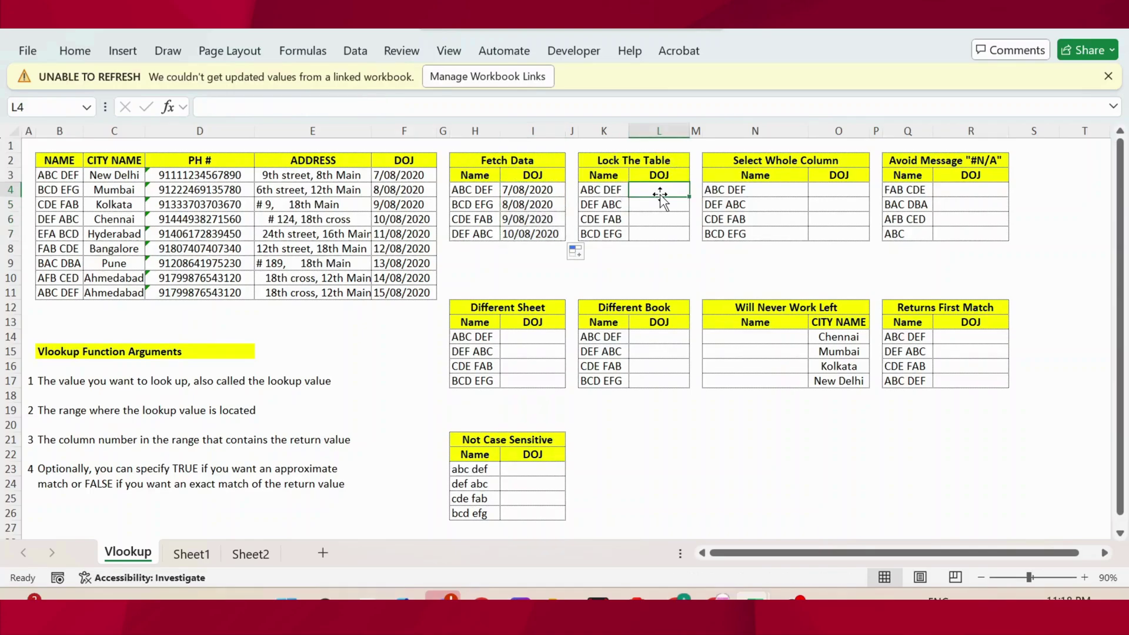
type("=vl")
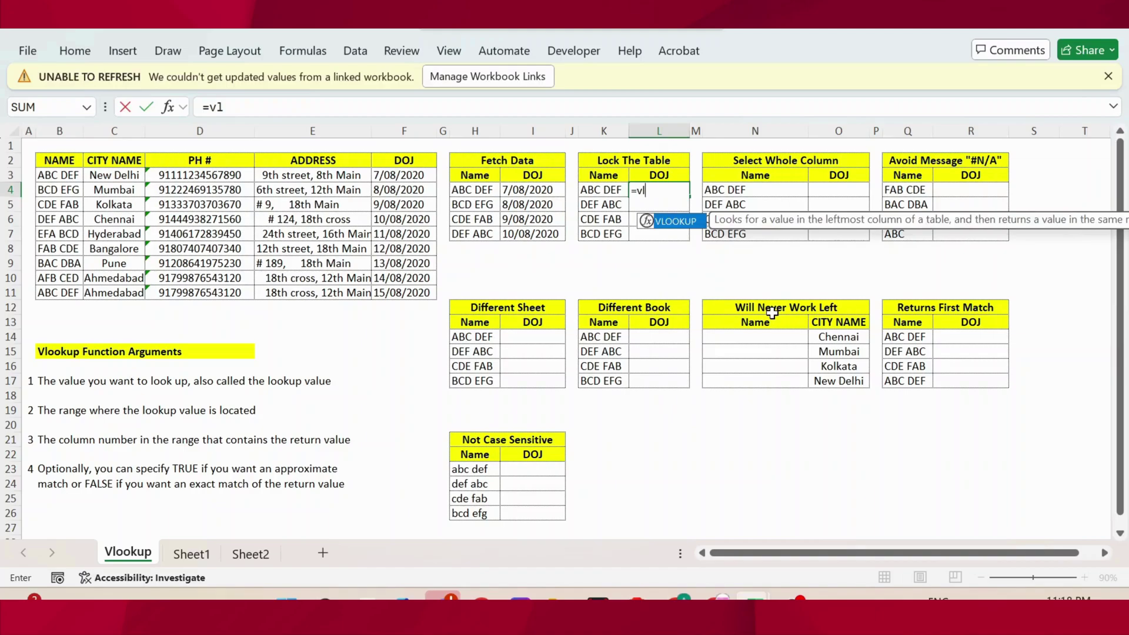
key("Tab")
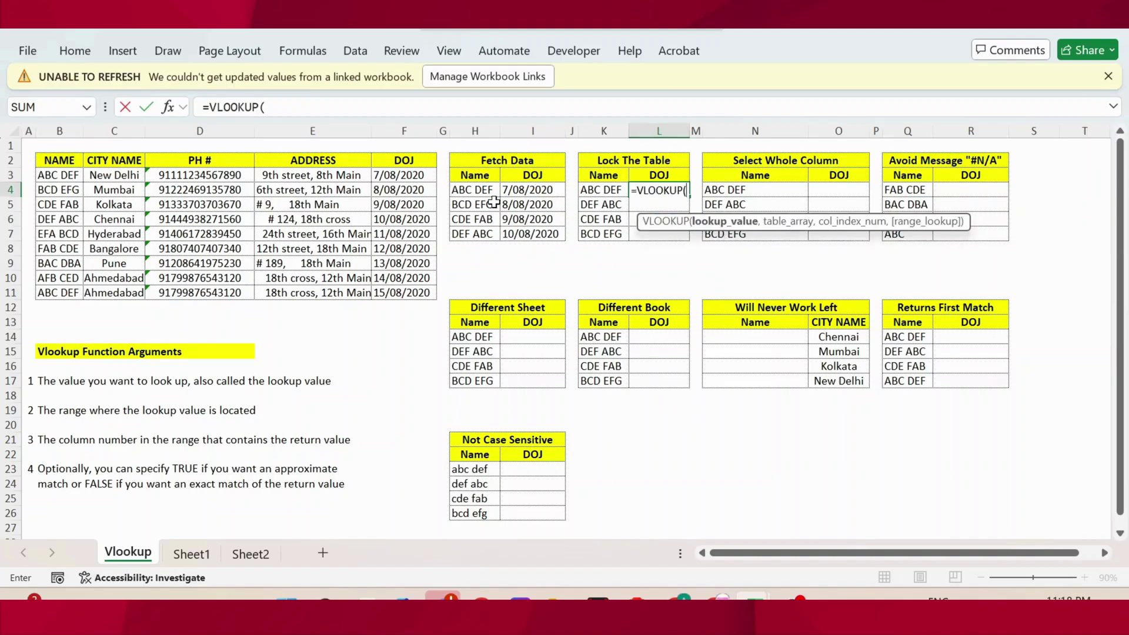
left_click(595, 191)
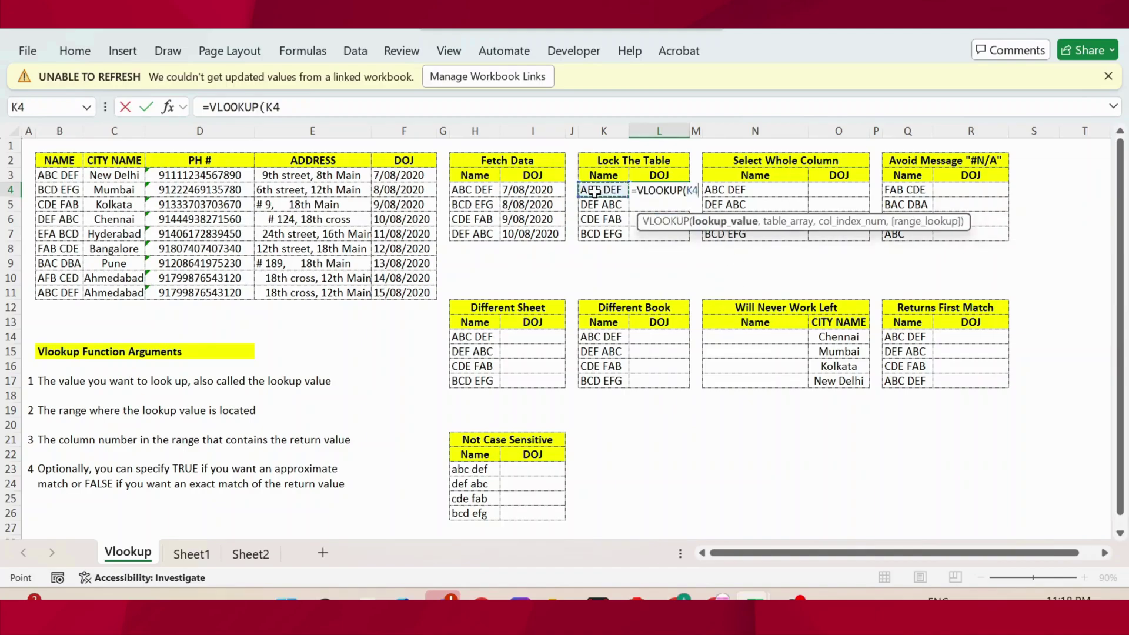
type(",")
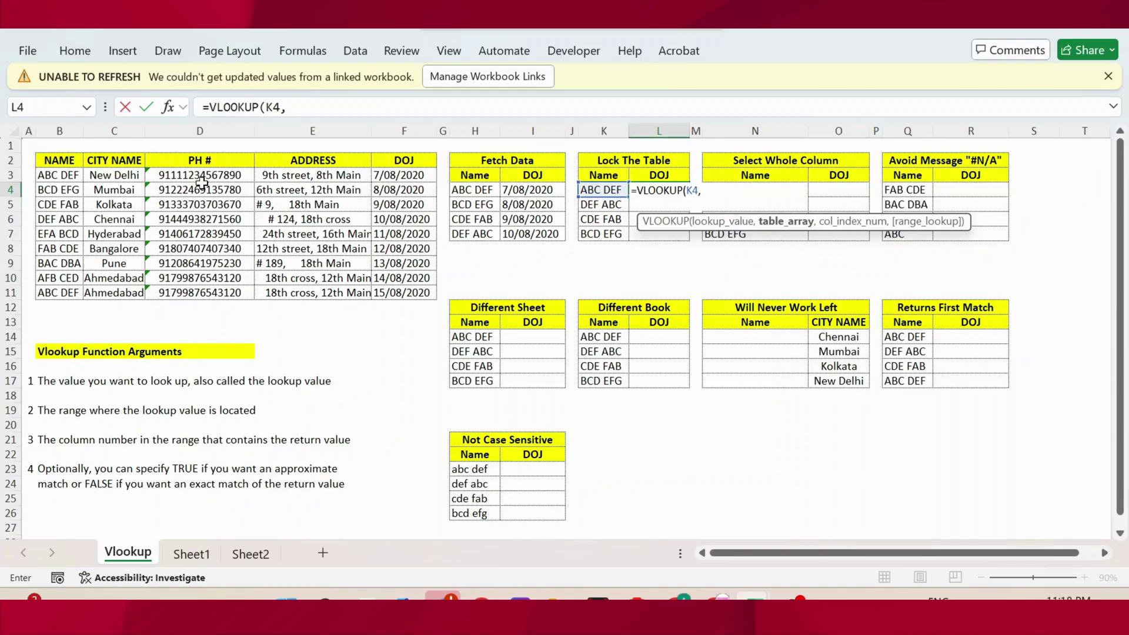
left_click_drag(46, 161, 406, 292)
type(",")
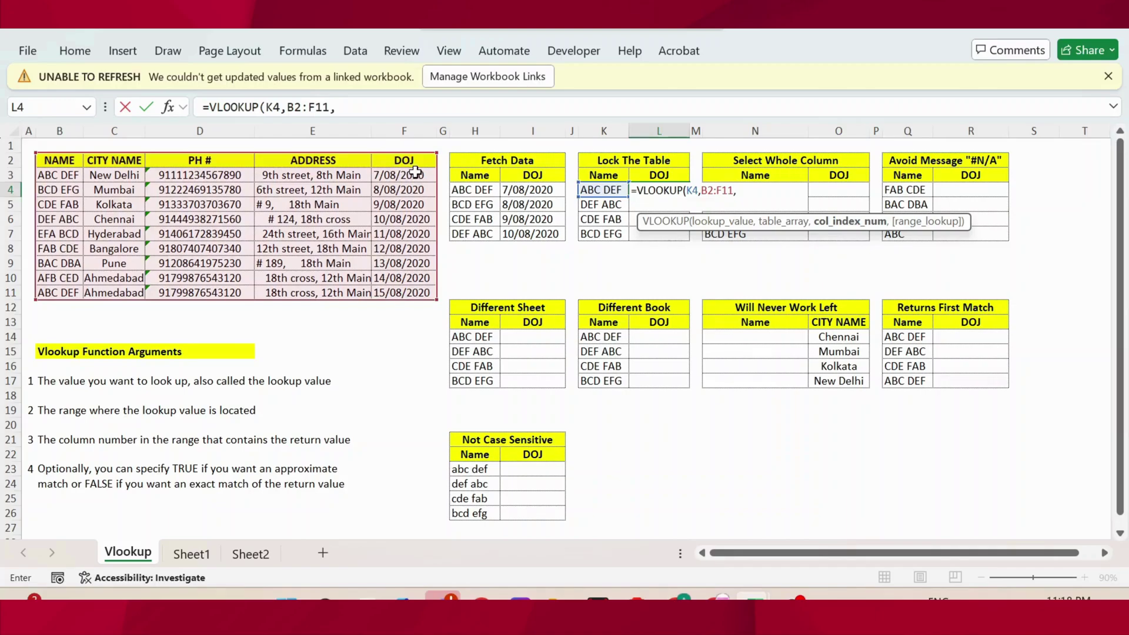
type("5,")
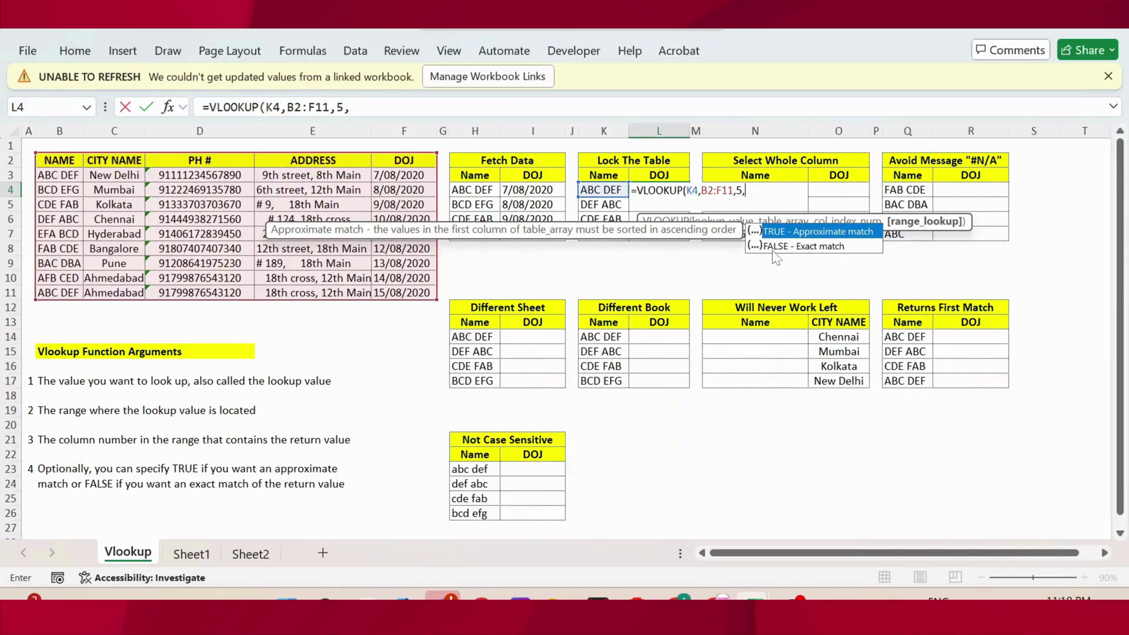
type("0")
type(")")
key("Return")
key("Up")
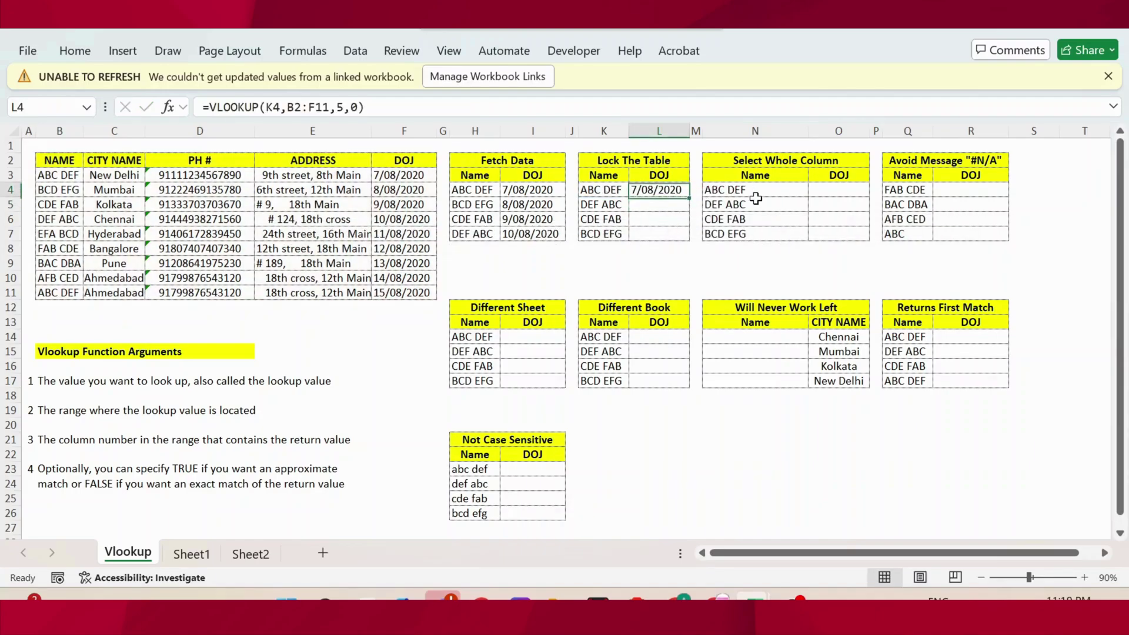
left_click_drag(691, 198, 691, 238)
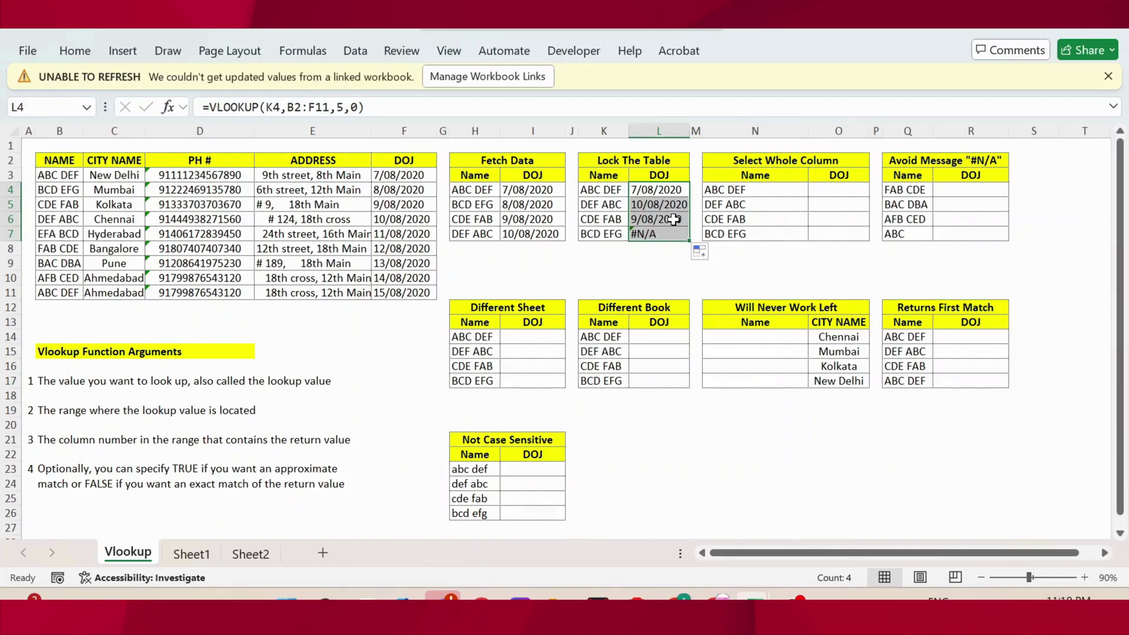
Examine the lookup range references in the filled formulas of L4:L7 under Lock The Table.
left_click(647, 190)
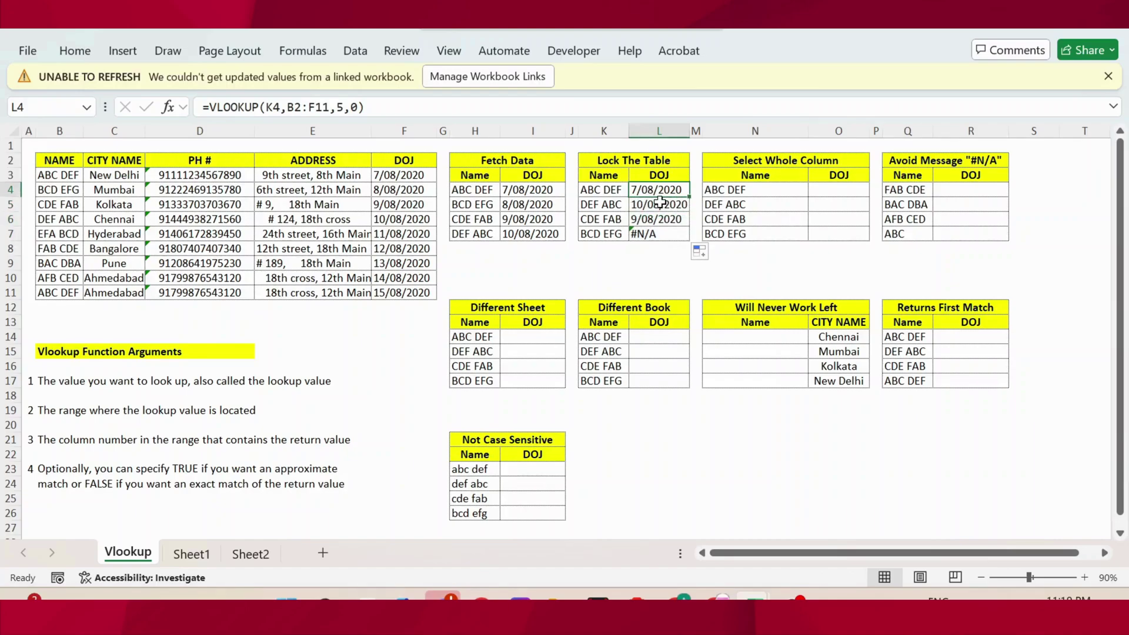
key("F2")
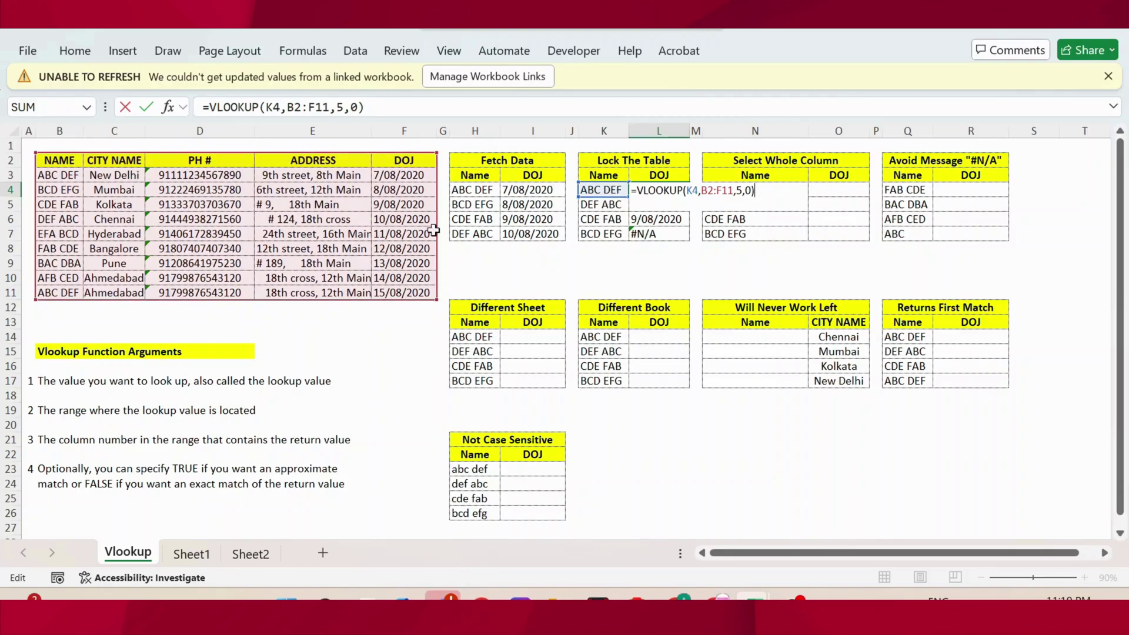
key("ctrl+Return")
left_click(663, 206)
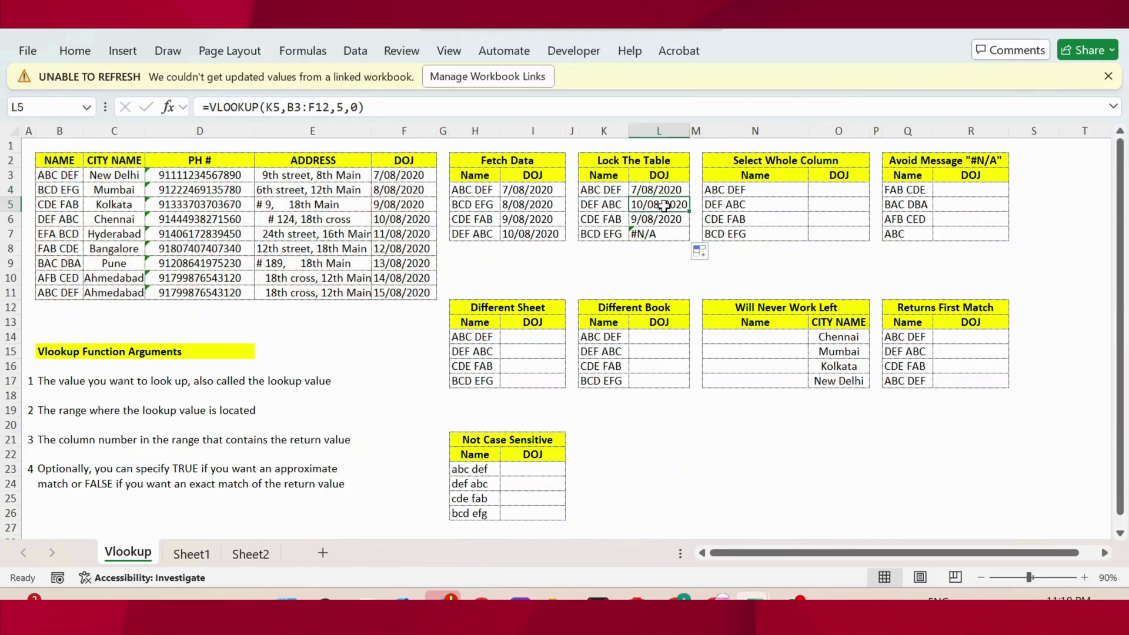
key("F2")
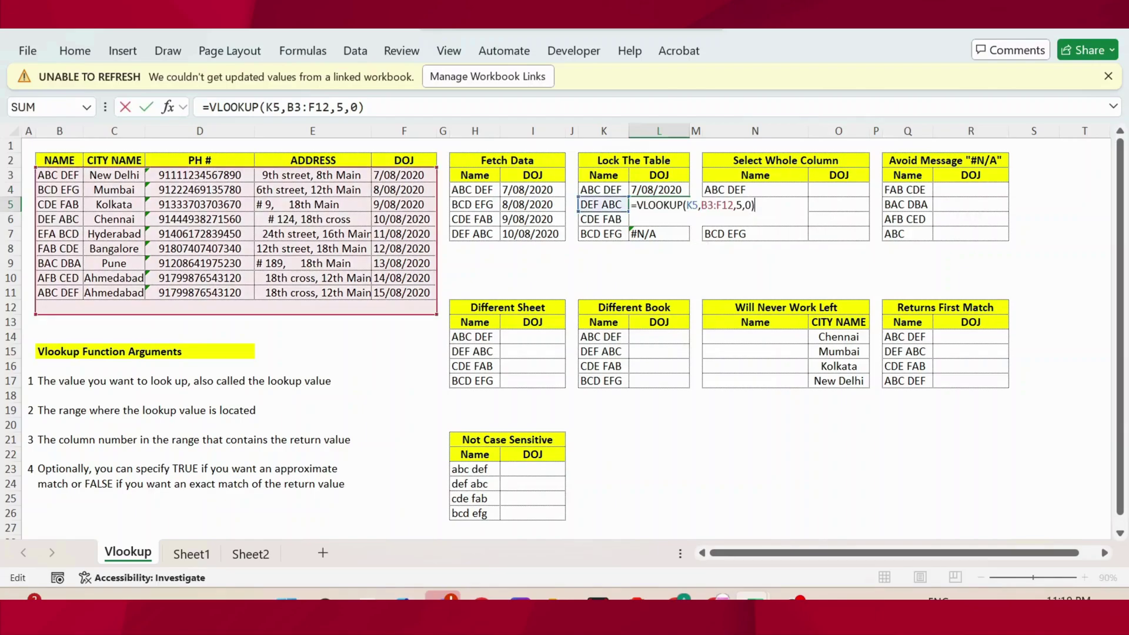
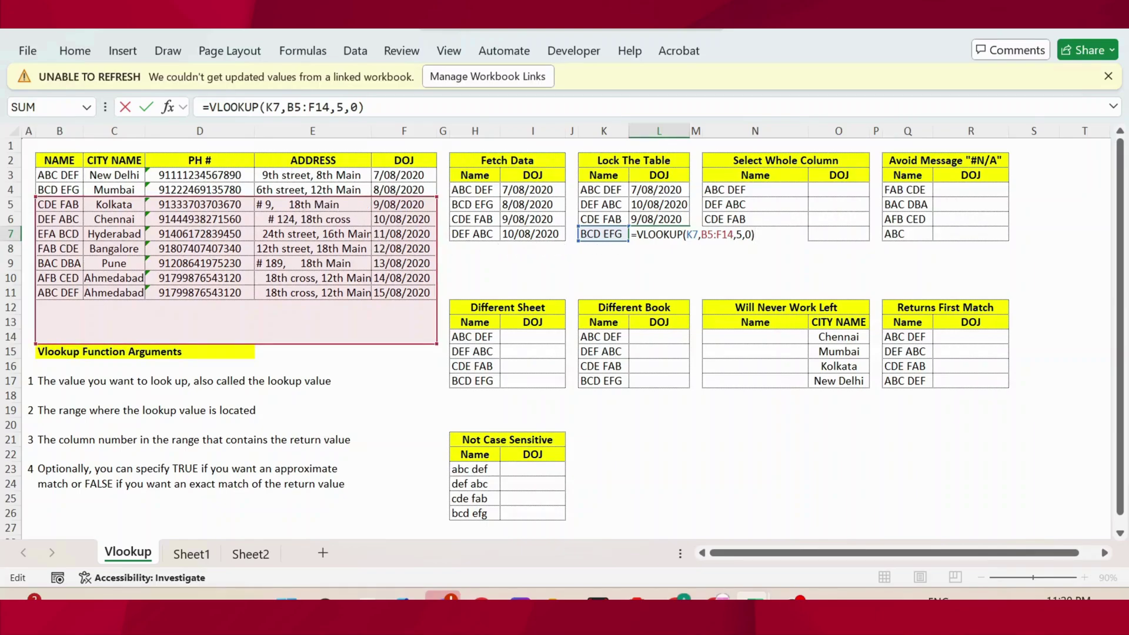
key("ctrl+Return")
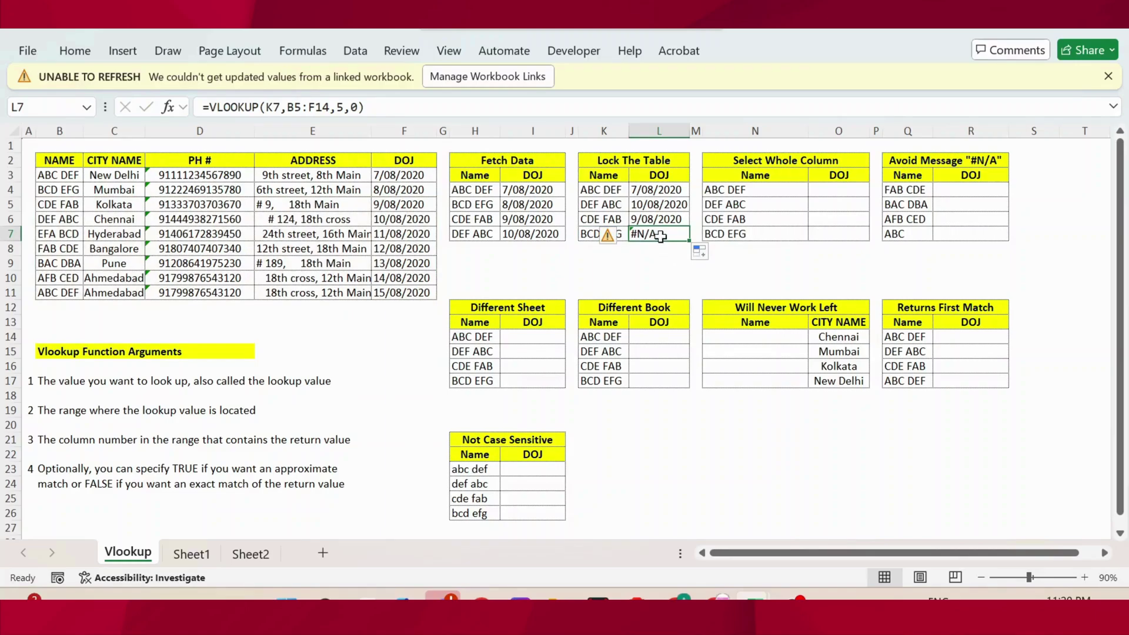
Clear the DOJ formulas from L4:L7 in the Lock The Table section and return to L4.
left_click(656, 193)
key("shift+Down")
key("shift+Down")
key("shift+Down")
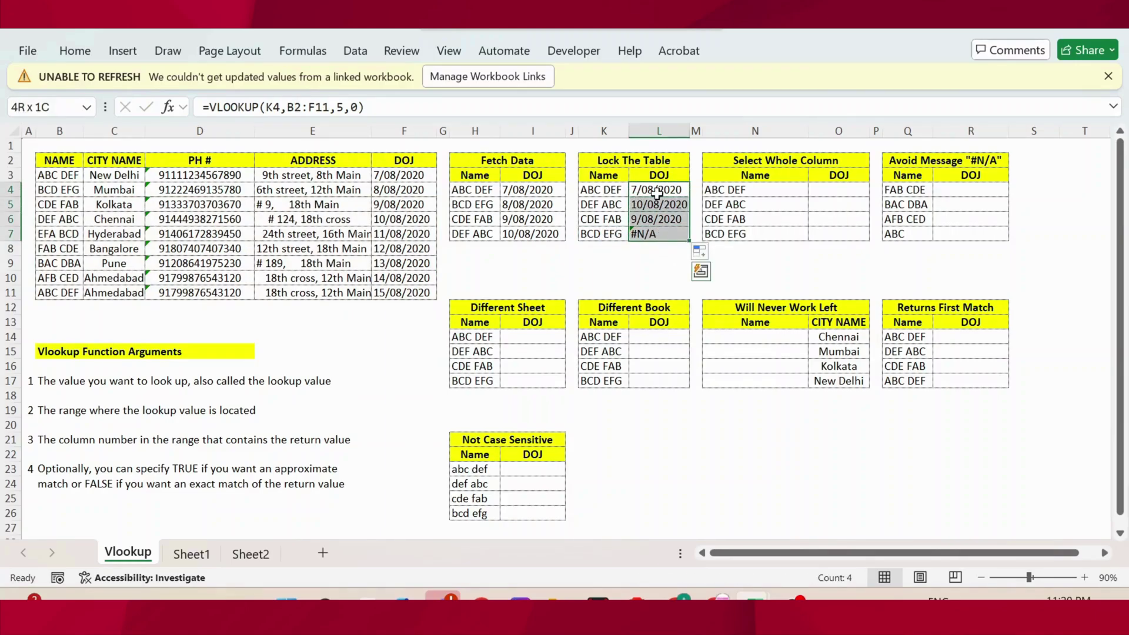
key("Delete")
key("Up")
key("Down")
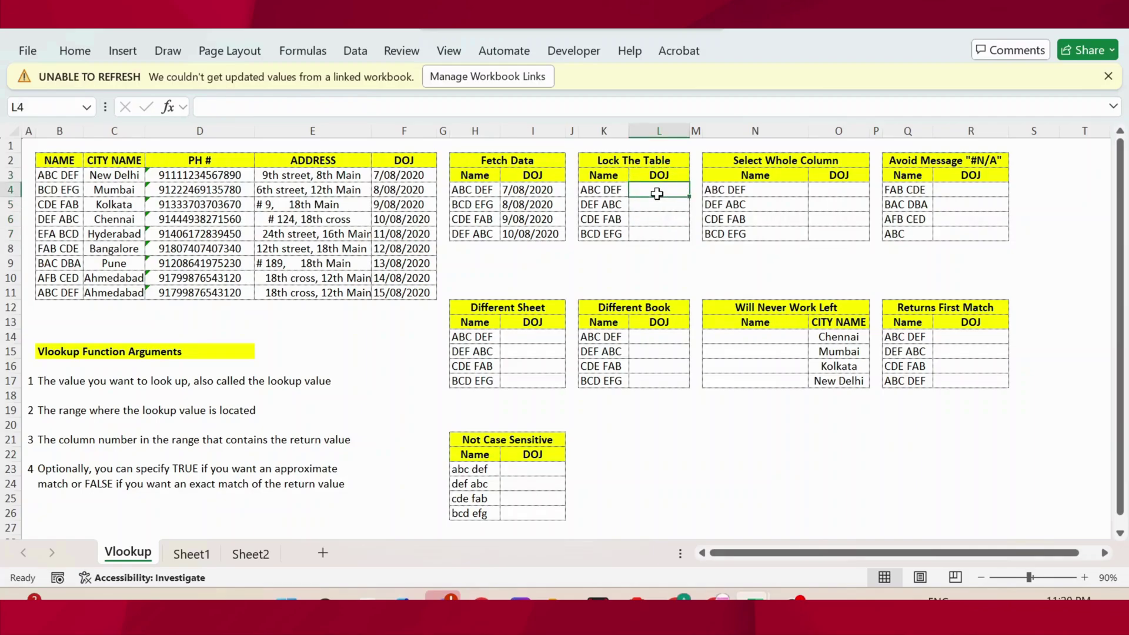
Begin a VLOOKUP formula in L4 under Lock The Table with lookup value K4 and the absolute table range $B$2:$F$11.
type("=vl")
key("Tab")
key("Left")
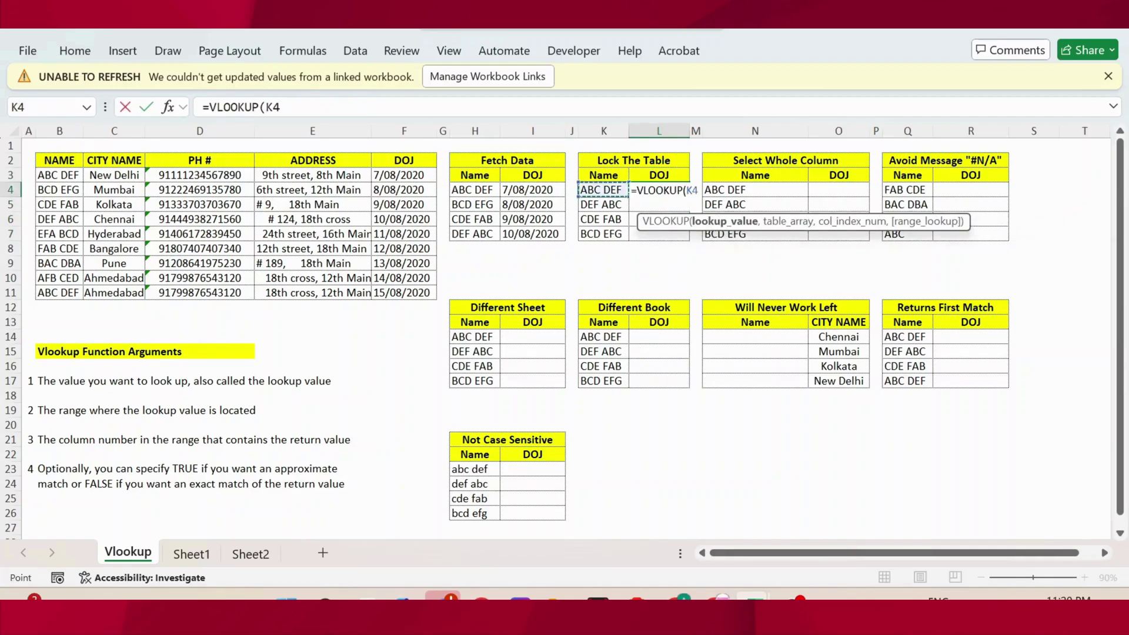
type(".")
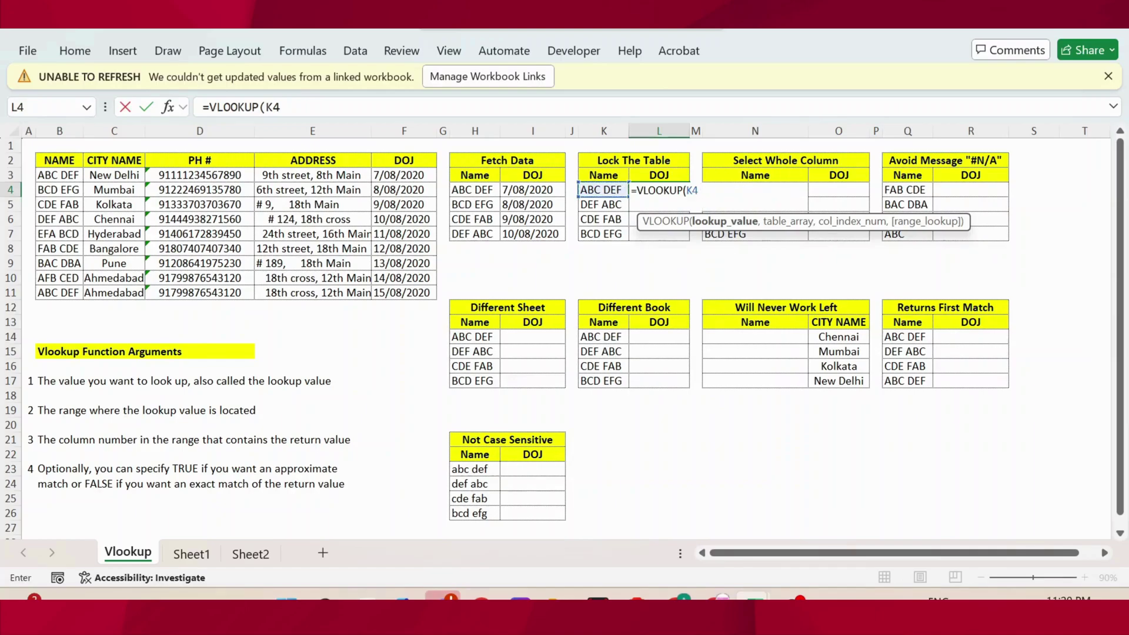
type(",")
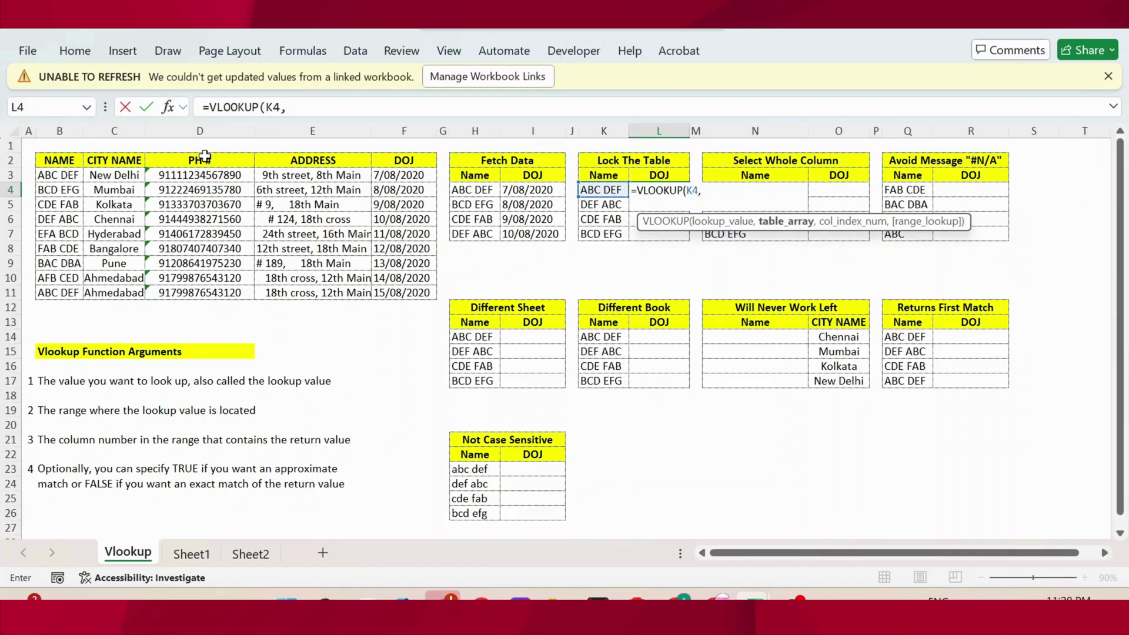
left_click_drag(66, 156, 402, 289)
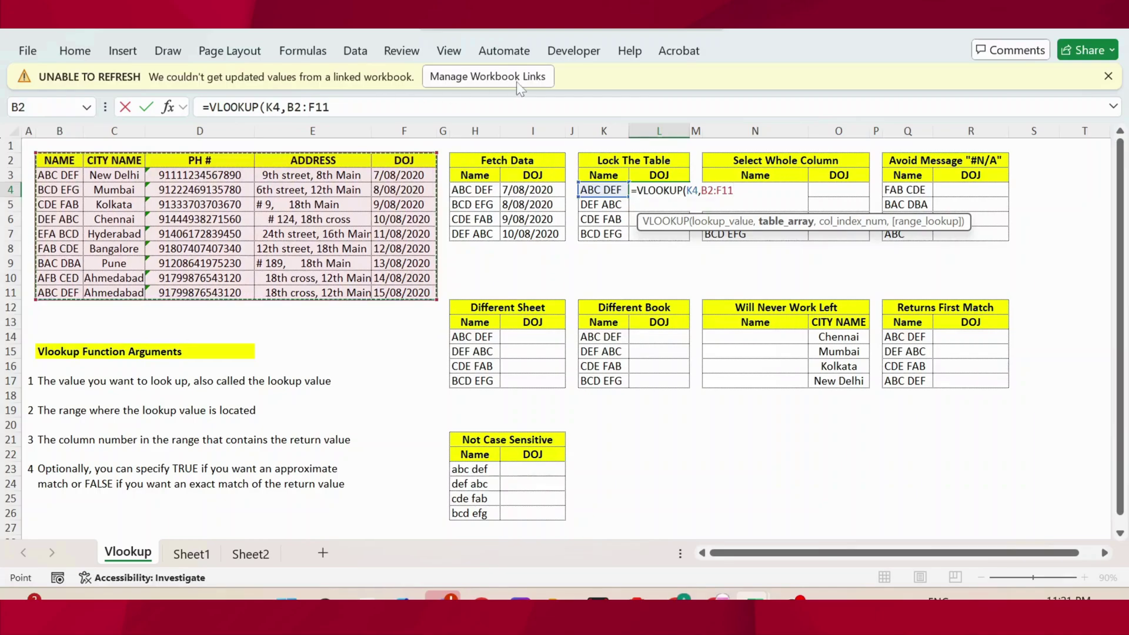
key("F4")
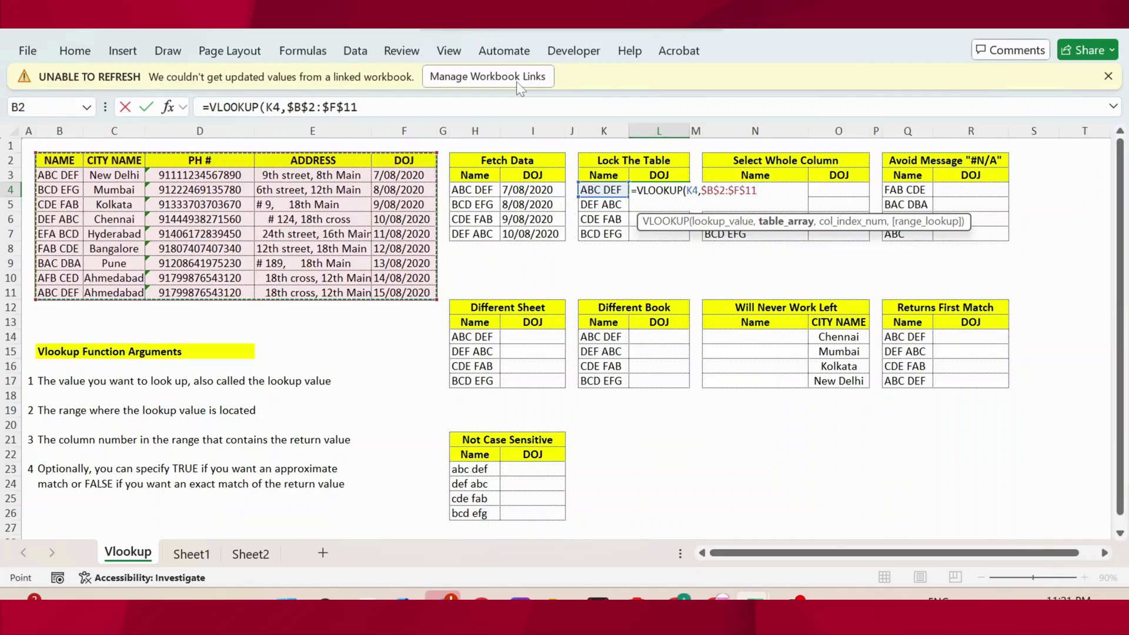
Complete the L4 formula with column index 5 and exact match 0, and fill it down to L7.
type(",")
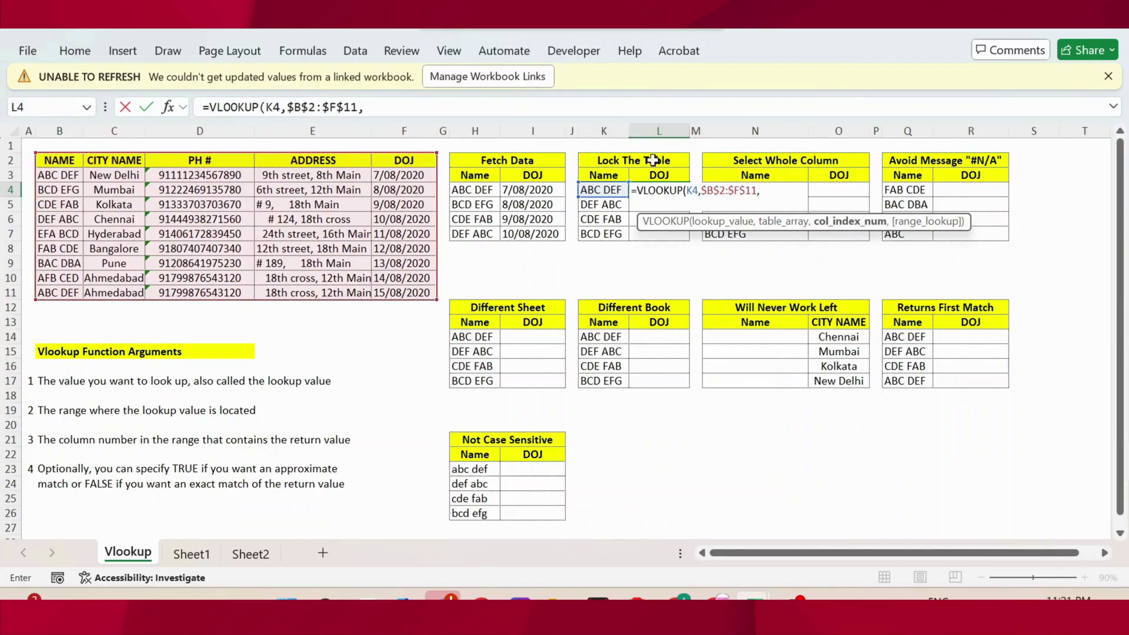
type("5")
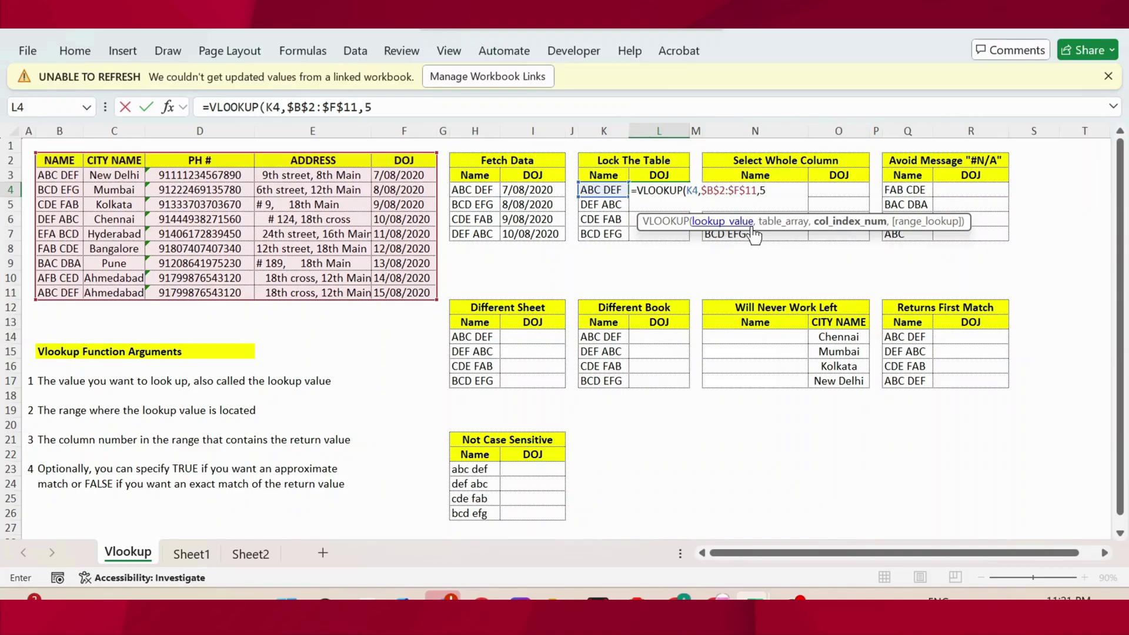
type(",0")
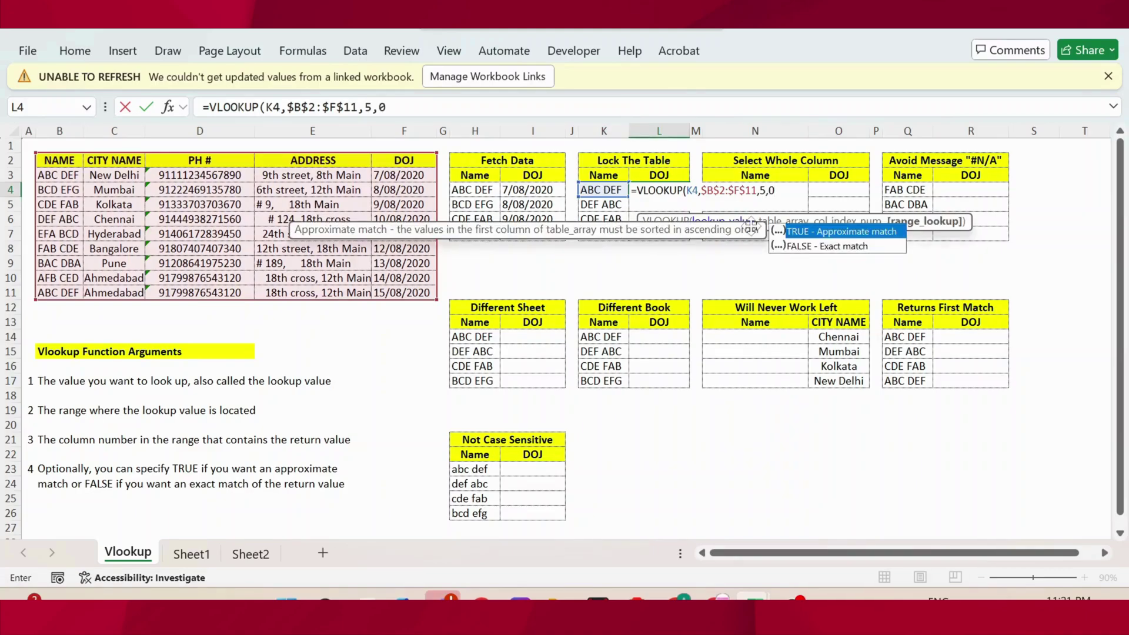
type(")")
key("Return")
key("Up")
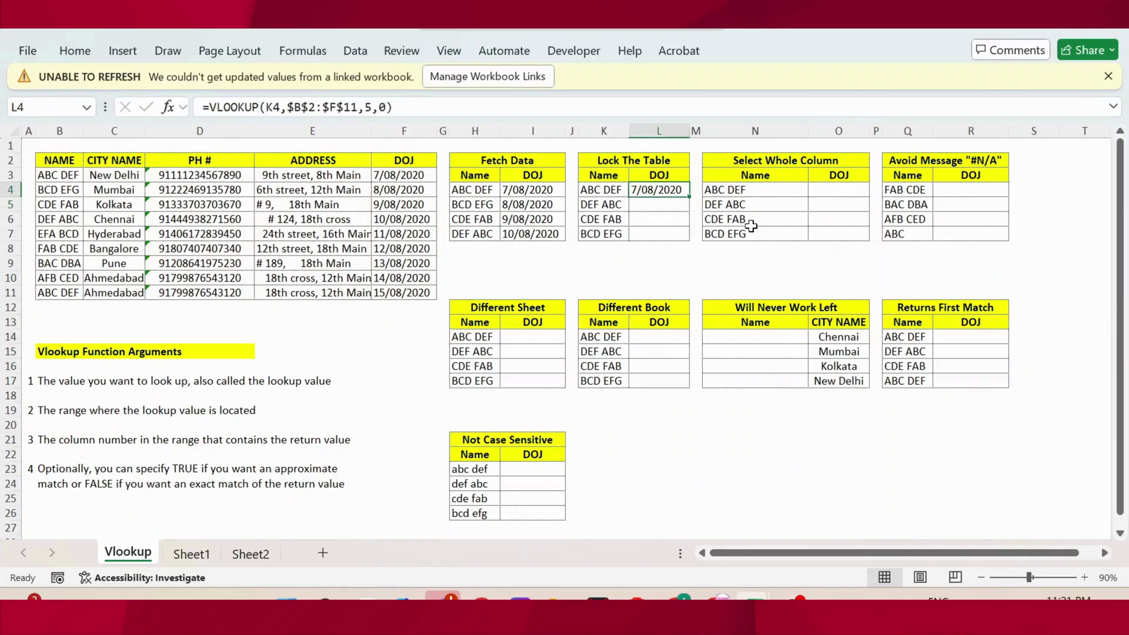
left_click_drag(691, 195, 688, 238)
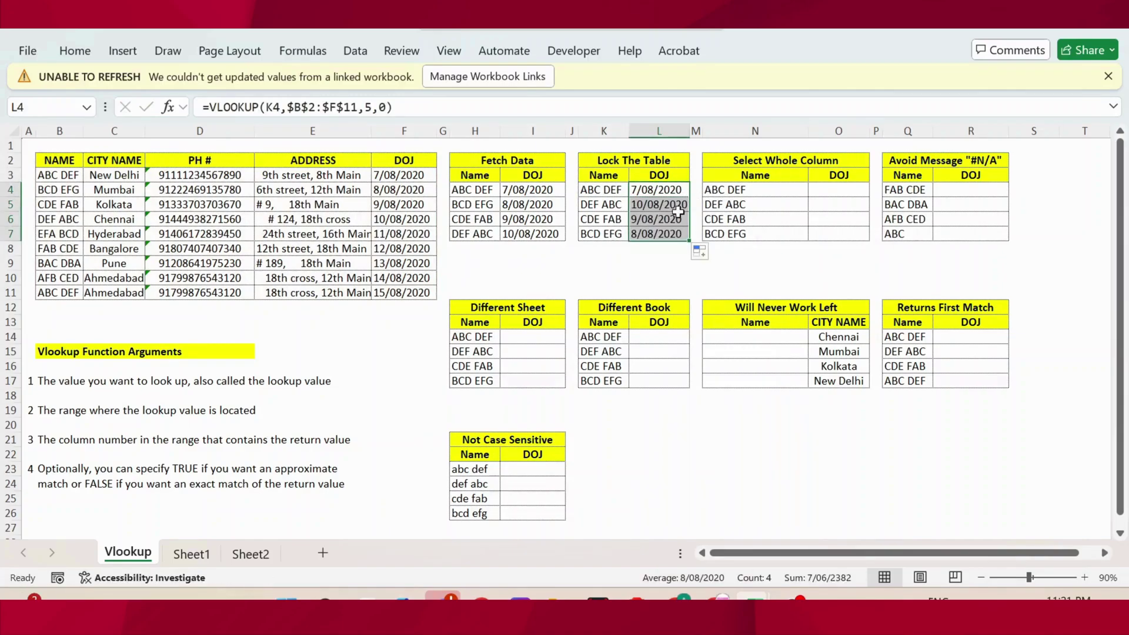
Examine the table range reference in the filled formula in L7 under Lock The Table.
left_click(646, 233)
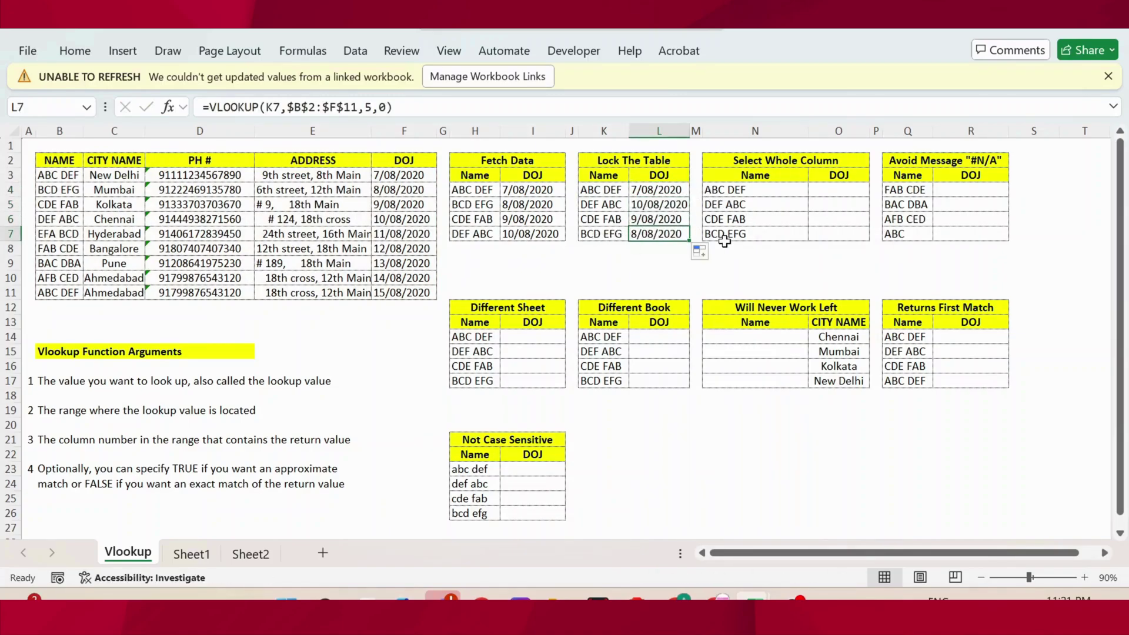
double_click(658, 234)
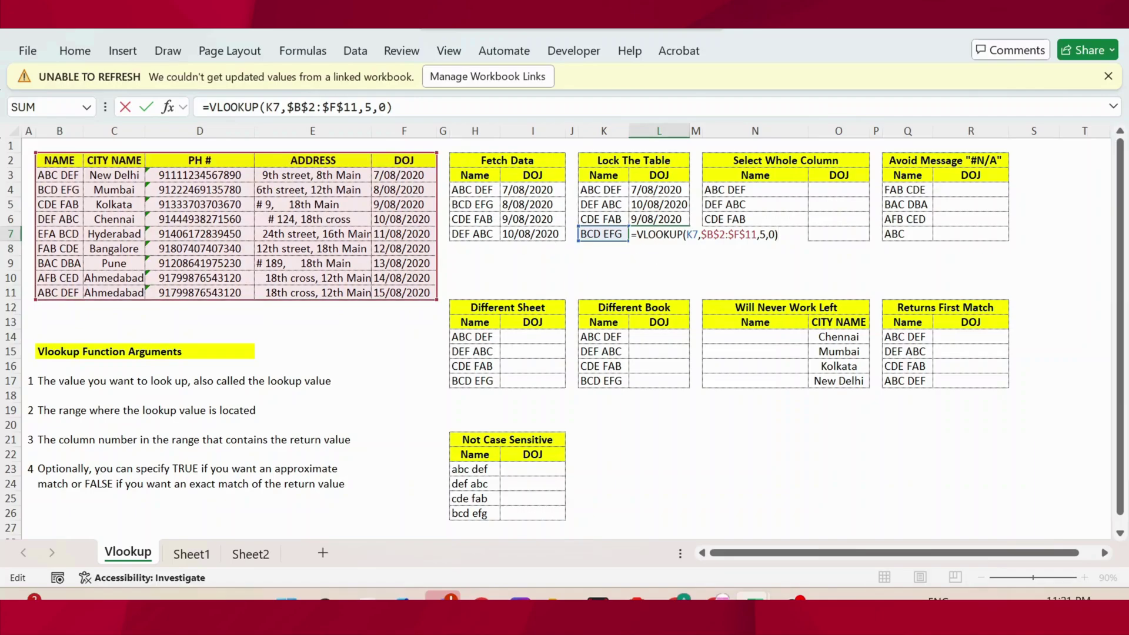
key("ctrl+Return")
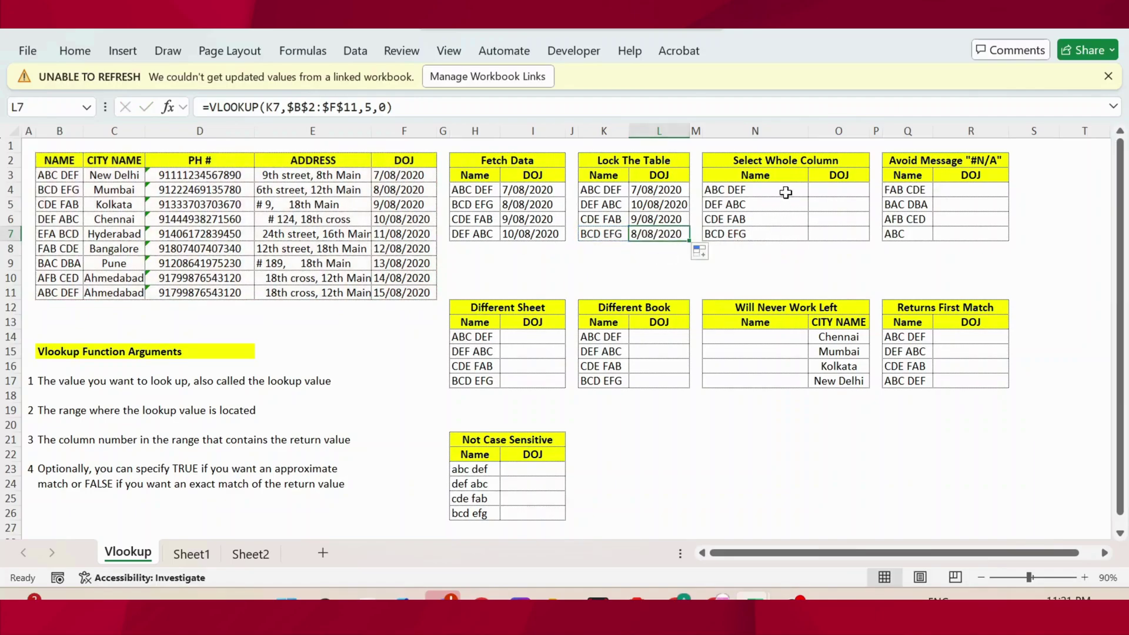
Begin a VLOOKUP formula in O4 under Select Whole Column with lookup value N4 and whole columns B:F as the table array.
left_click(831, 190)
type("=vk")
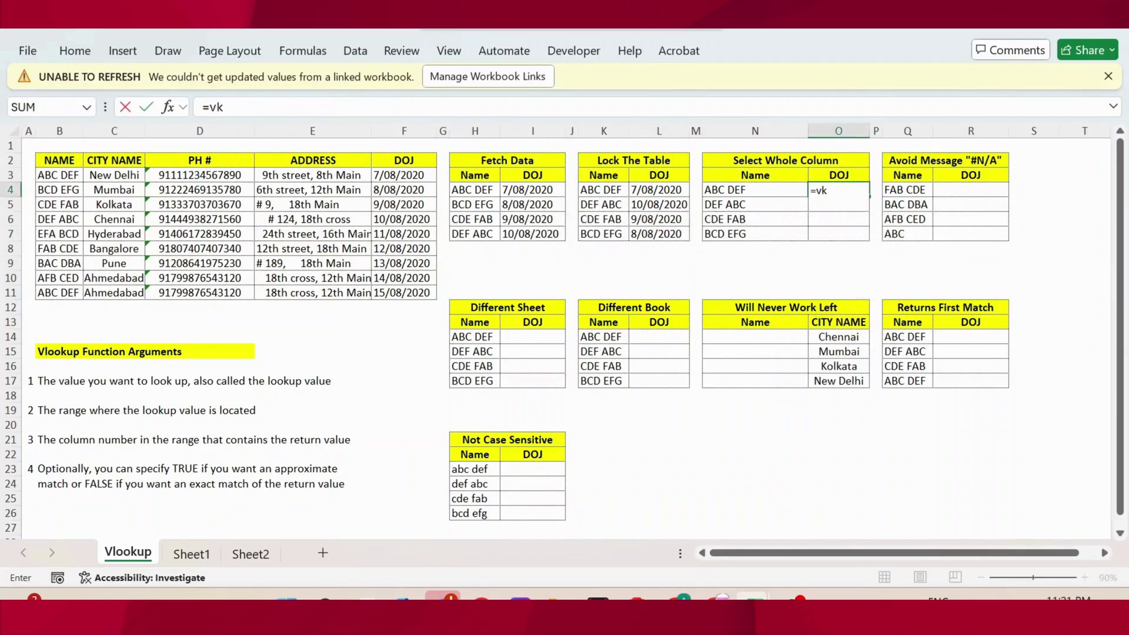
key("ctrl+Return")
type("=v")
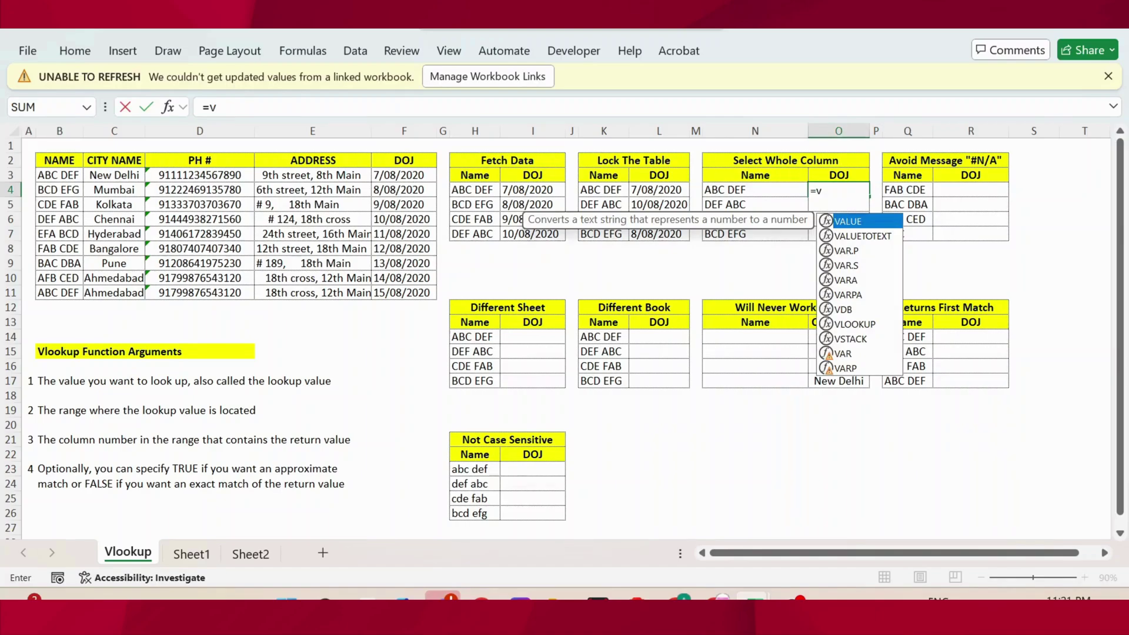
key("Tab")
left_click(755, 189)
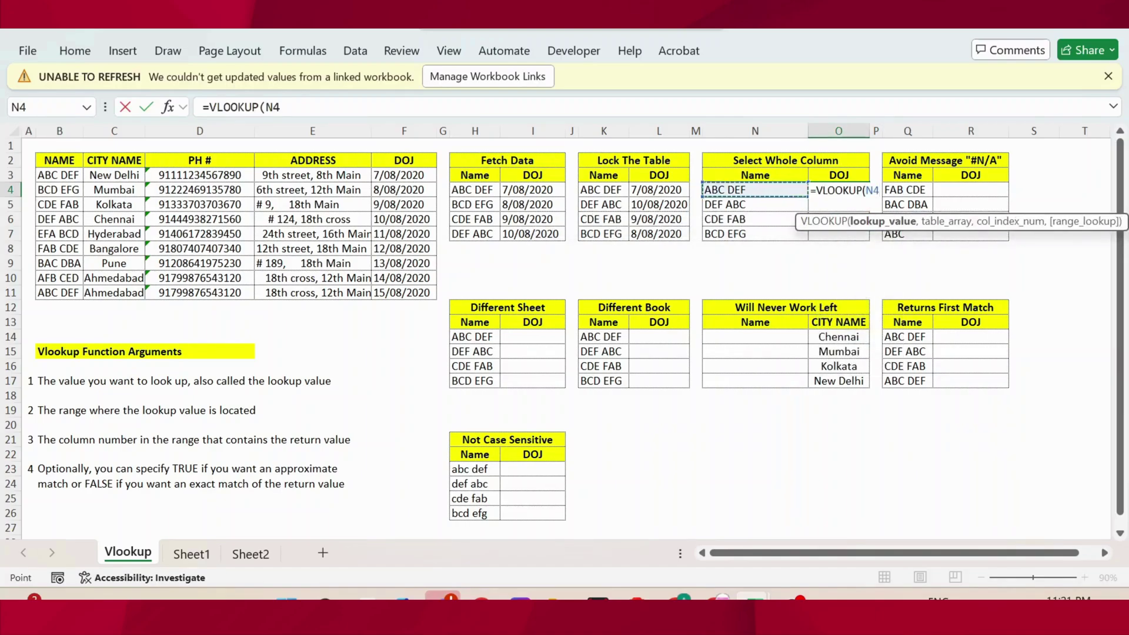
type(",")
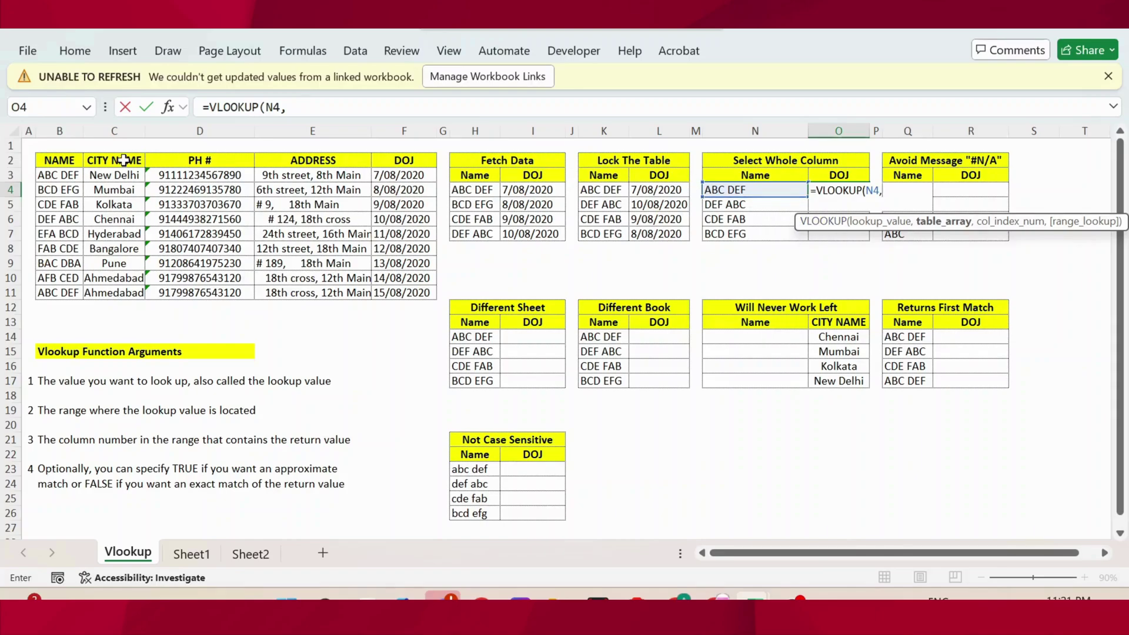
left_click_drag(66, 163, 397, 291)
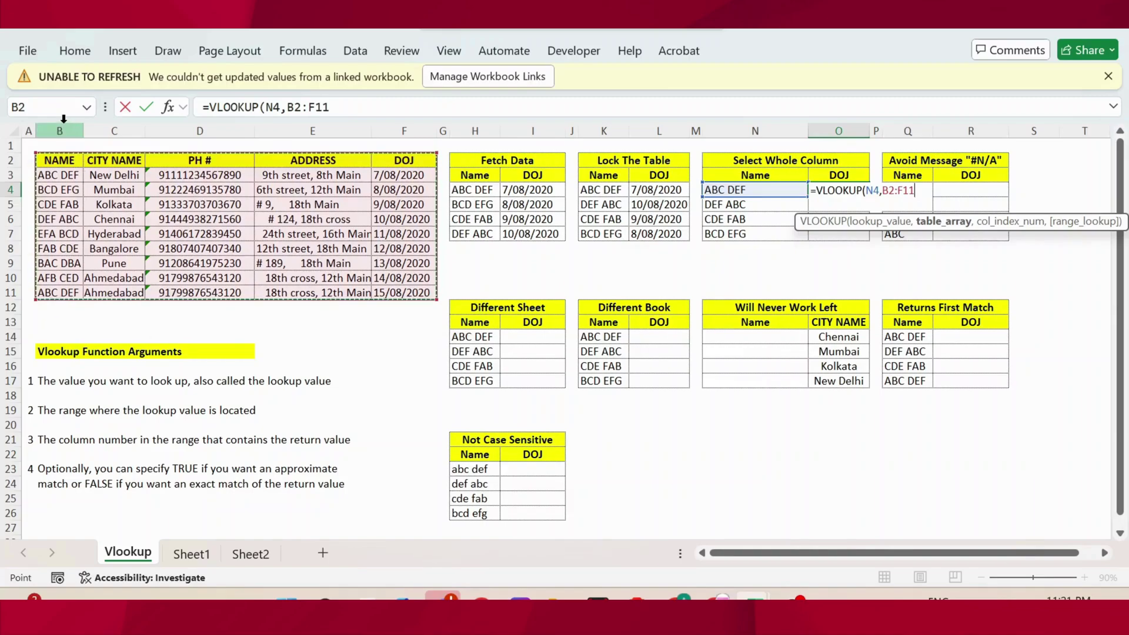
left_click_drag(313, 130, 414, 145)
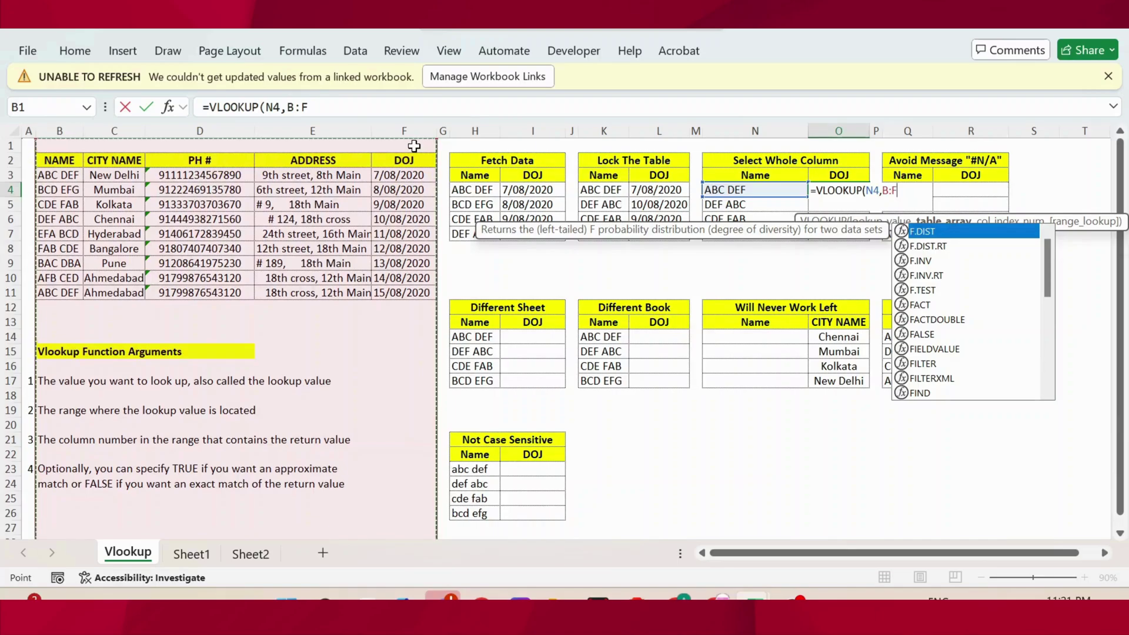
key("Escape")
Complete the O4 formula with column index 5 and exact match 0, and fill it down to O7.
type(",")
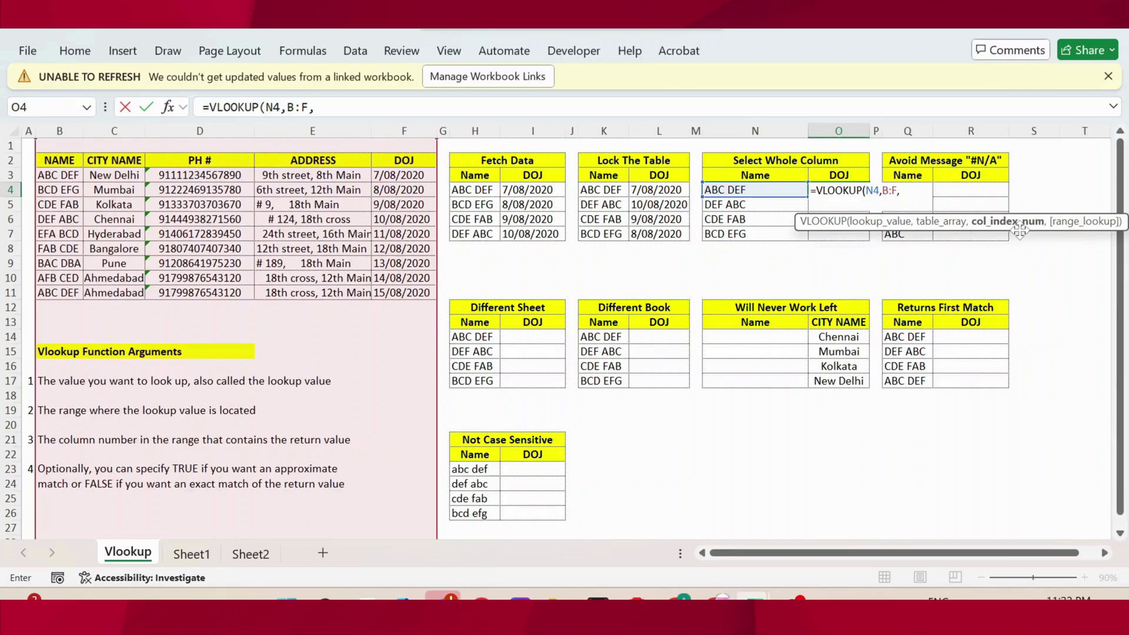
type("5,")
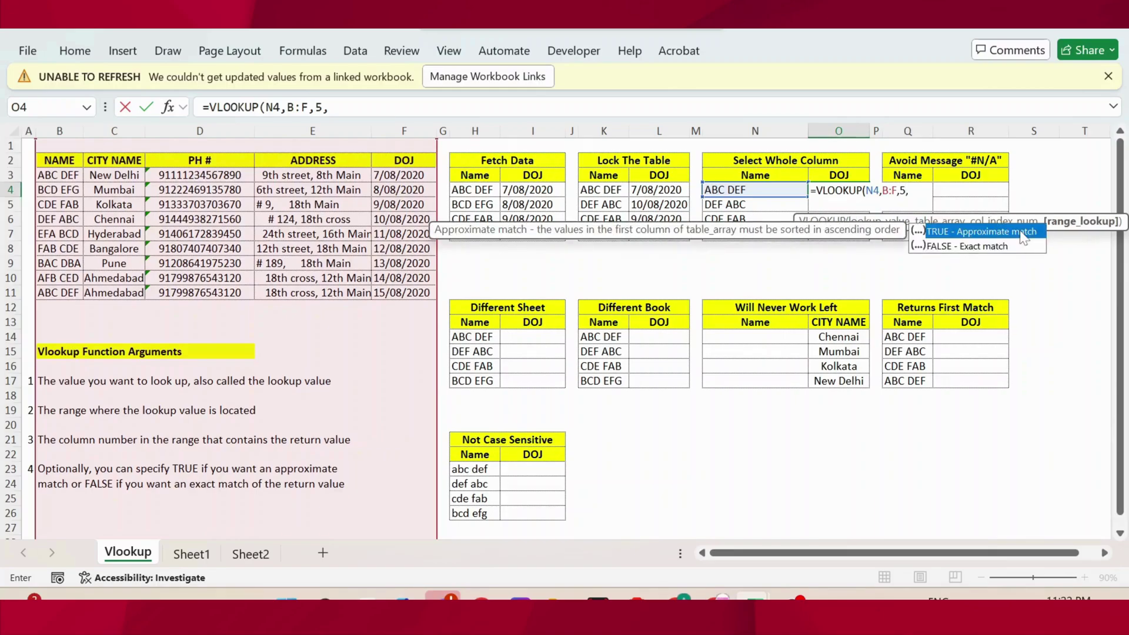
type("0)")
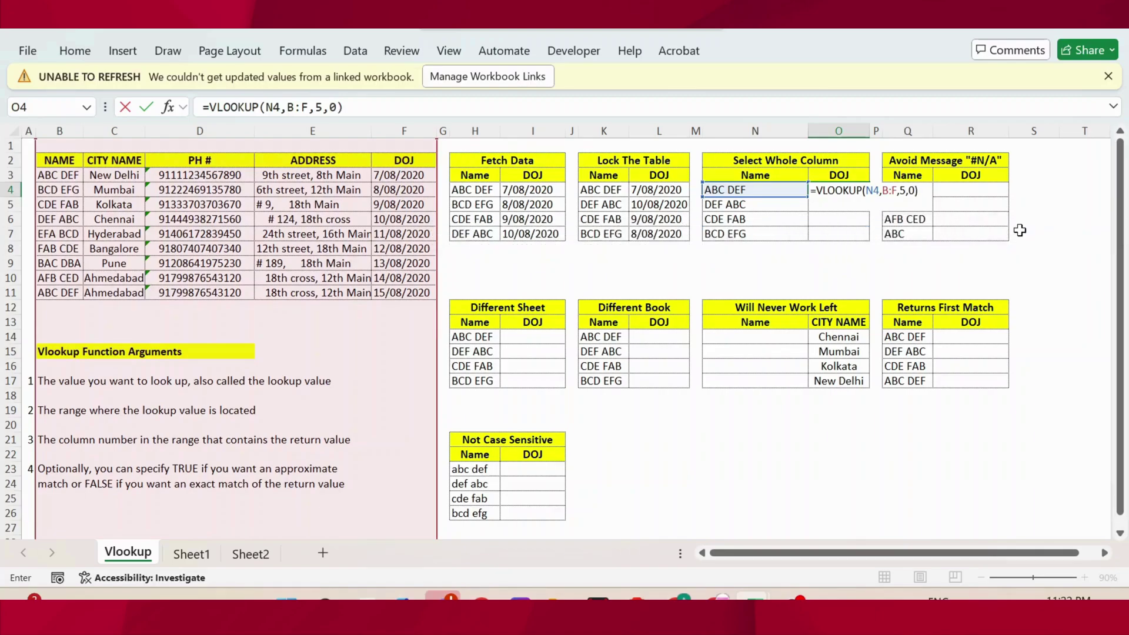
key("ctrl+Return")
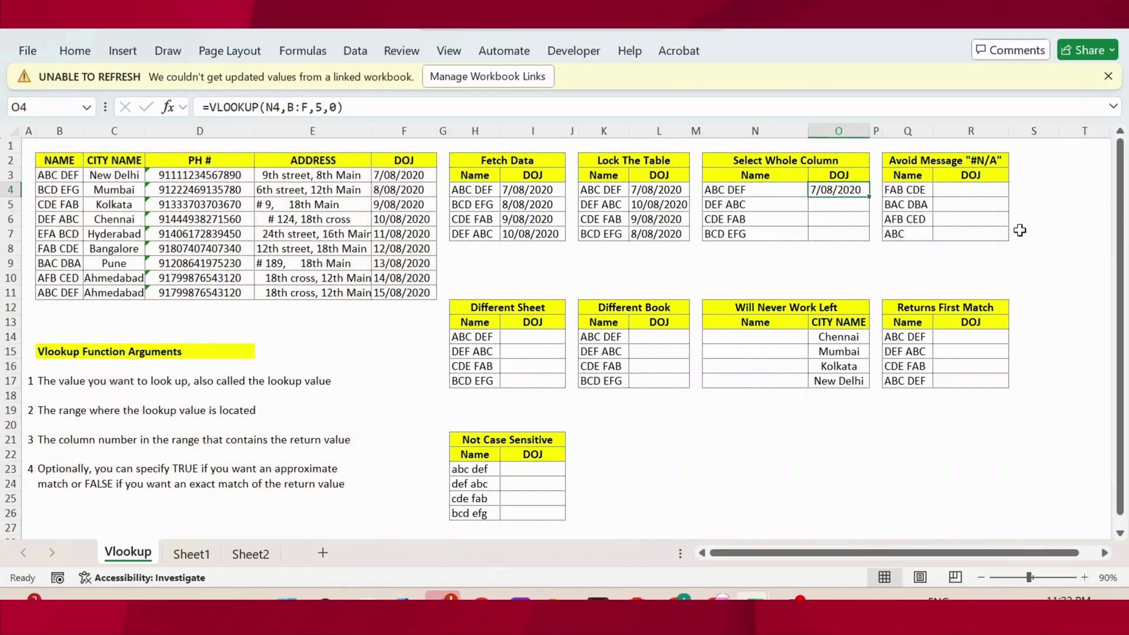
double_click(869, 196)
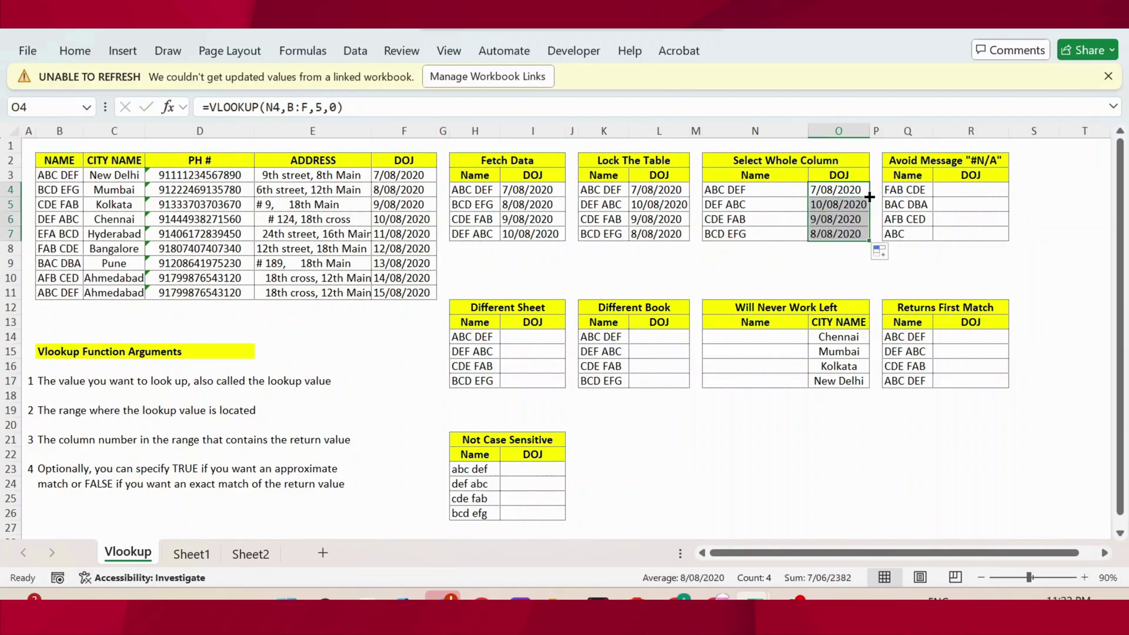
Examine the column range reference in the filled formula in O7 under Select Whole Column.
left_click(826, 233)
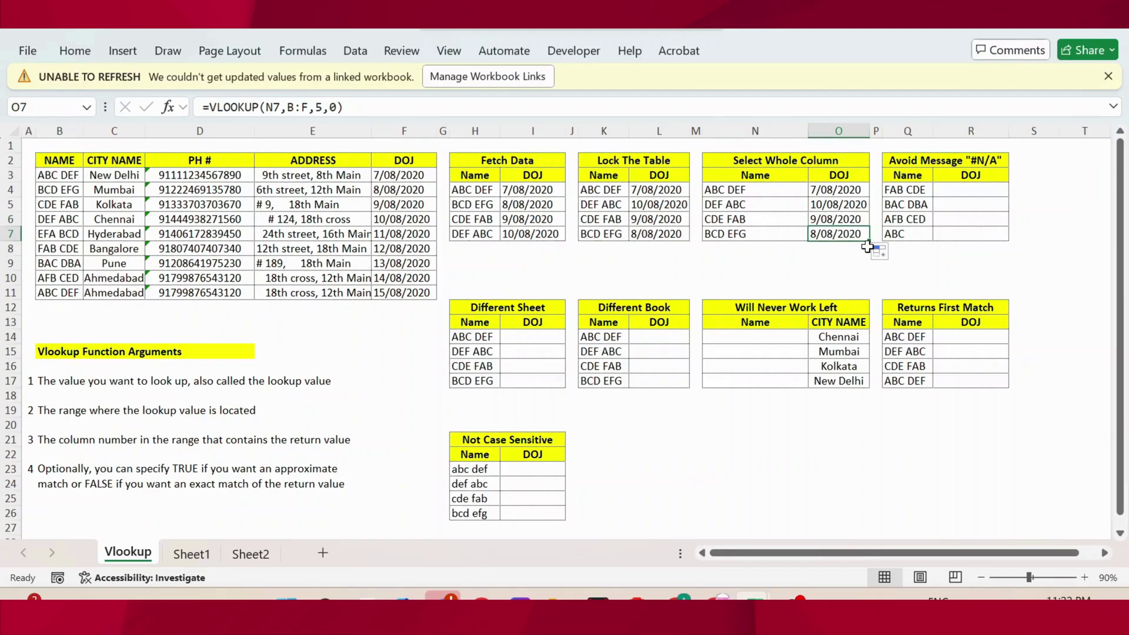
key("F2")
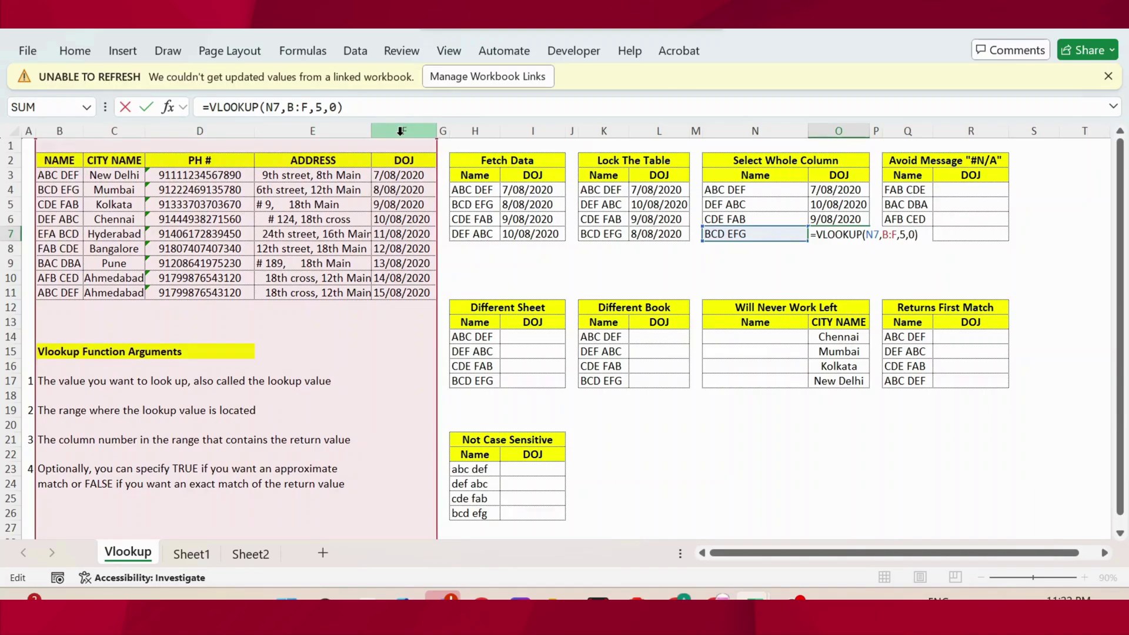
key("Escape")
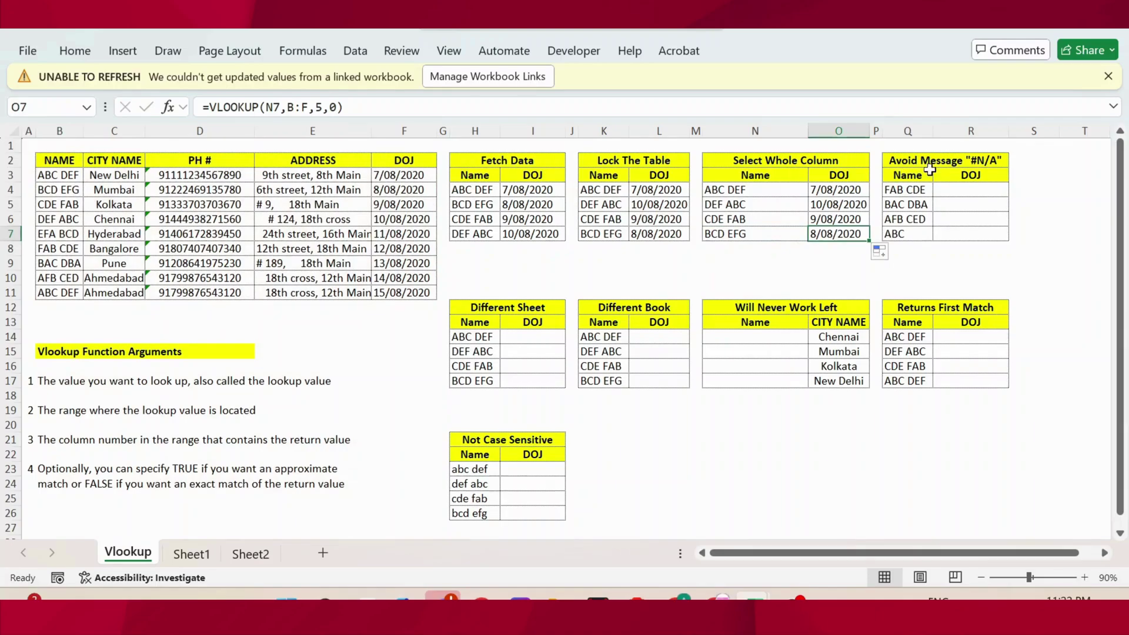
Enter =VLOOKUP(Q4,$B$2:$F$11,5,0) in R4 of the Avoid Message "#N/A" table and return to that cell.
left_click(968, 189)
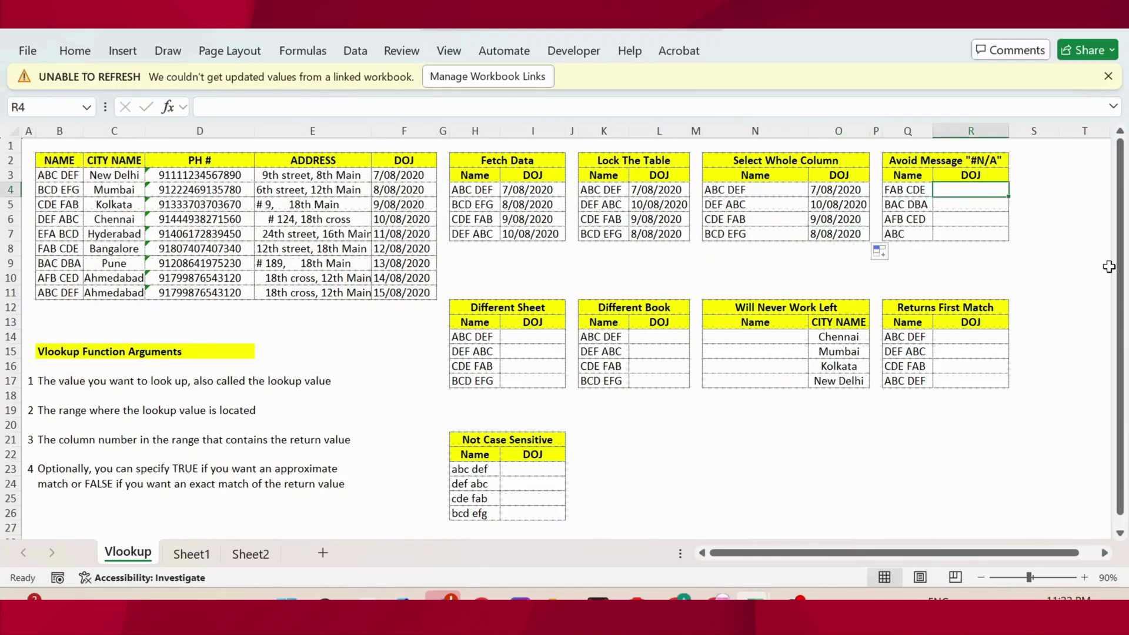
type("=vl")
key("Tab")
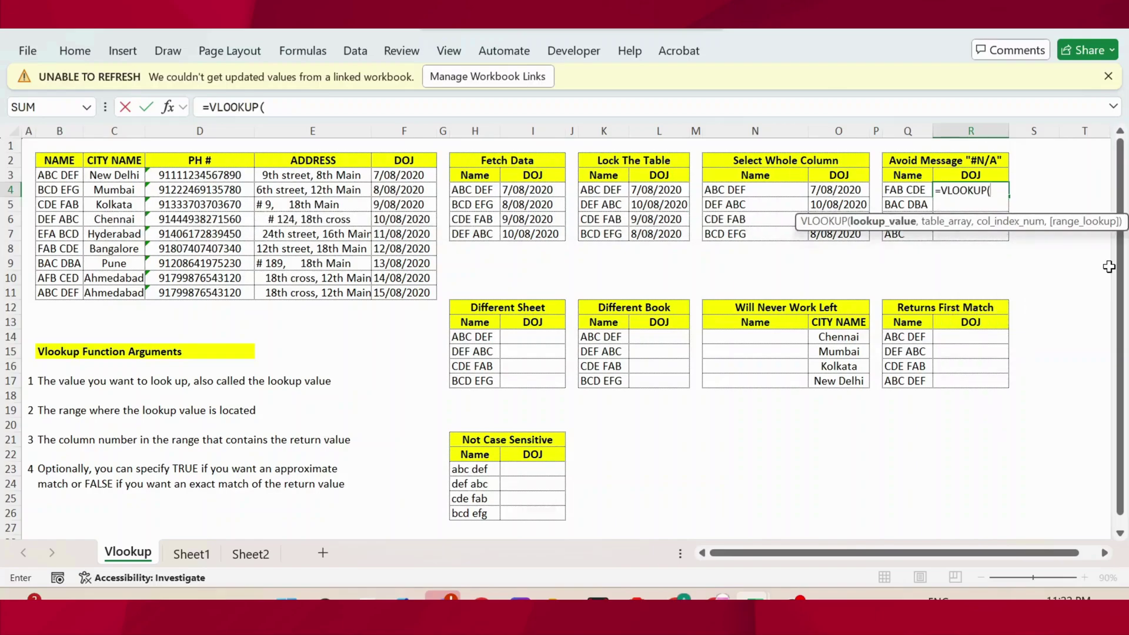
key("Left")
type(",")
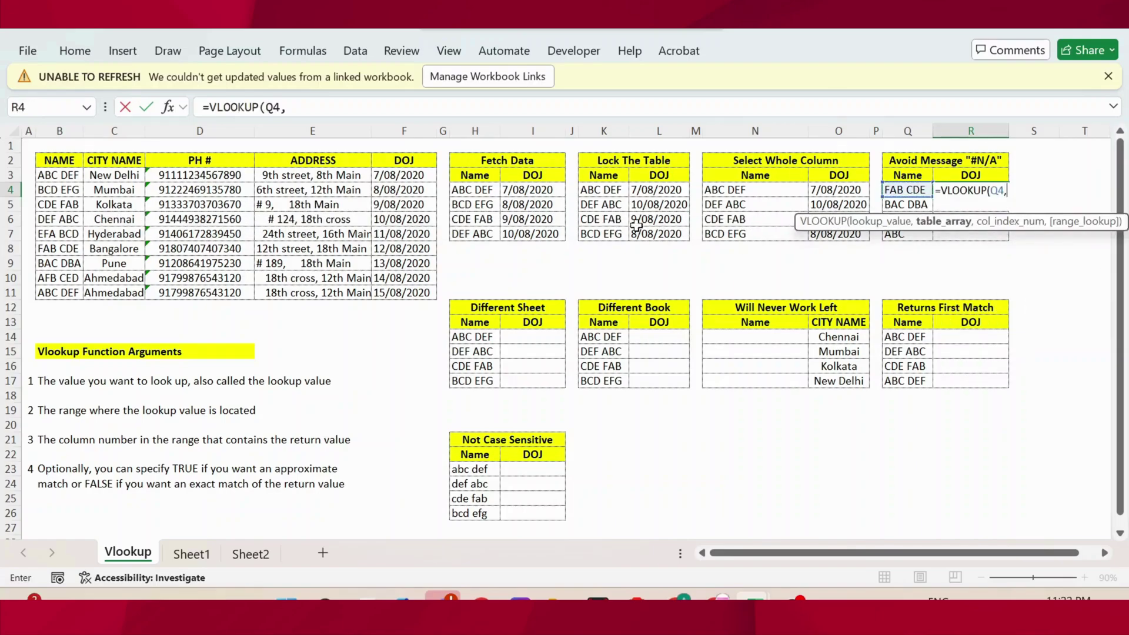
left_click_drag(57, 159, 428, 289)
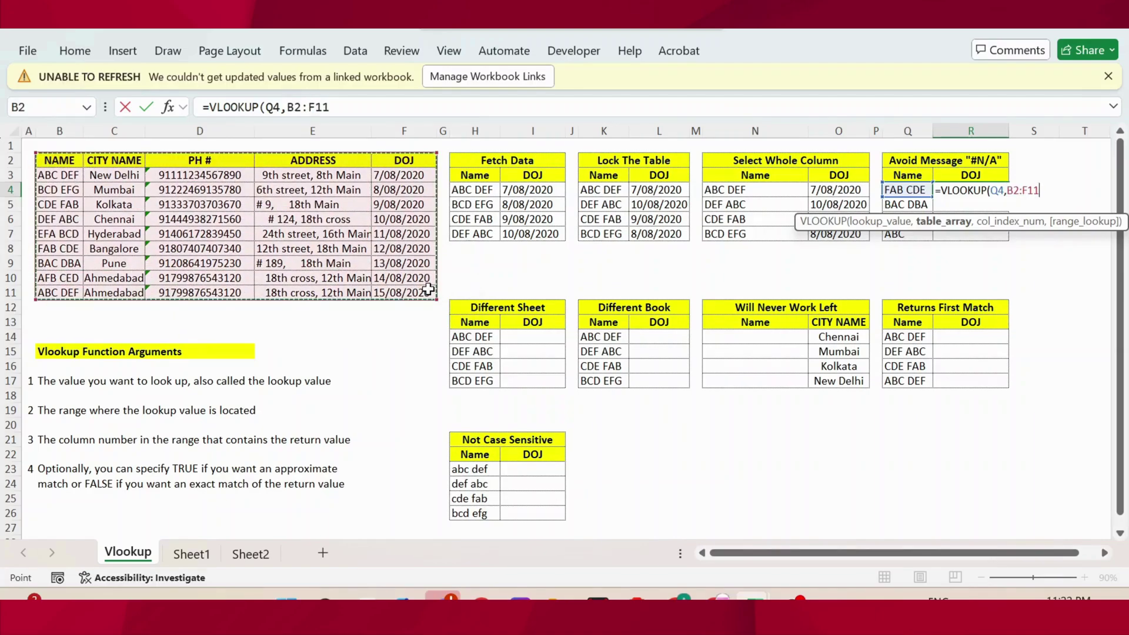
key("F4")
type(",")
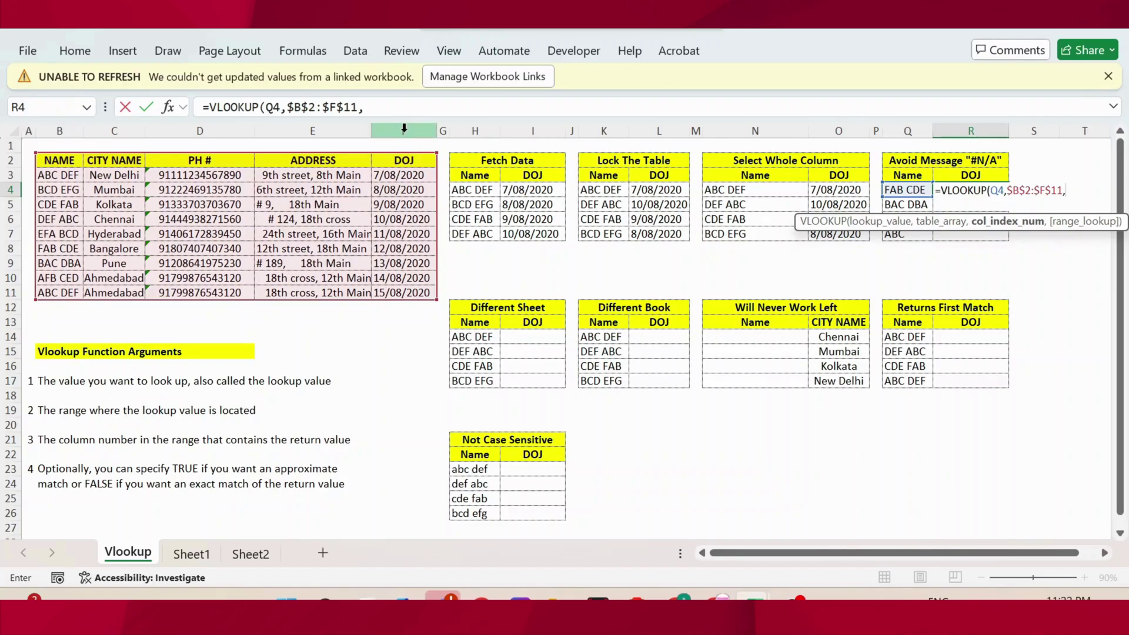
type("5,")
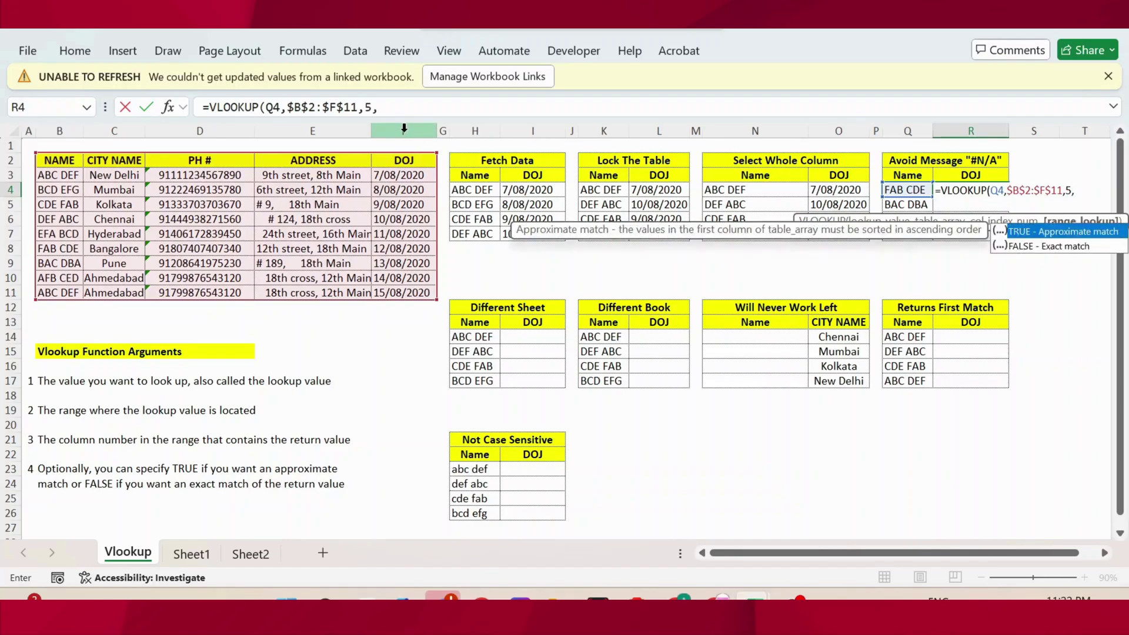
type("0)")
key("Return")
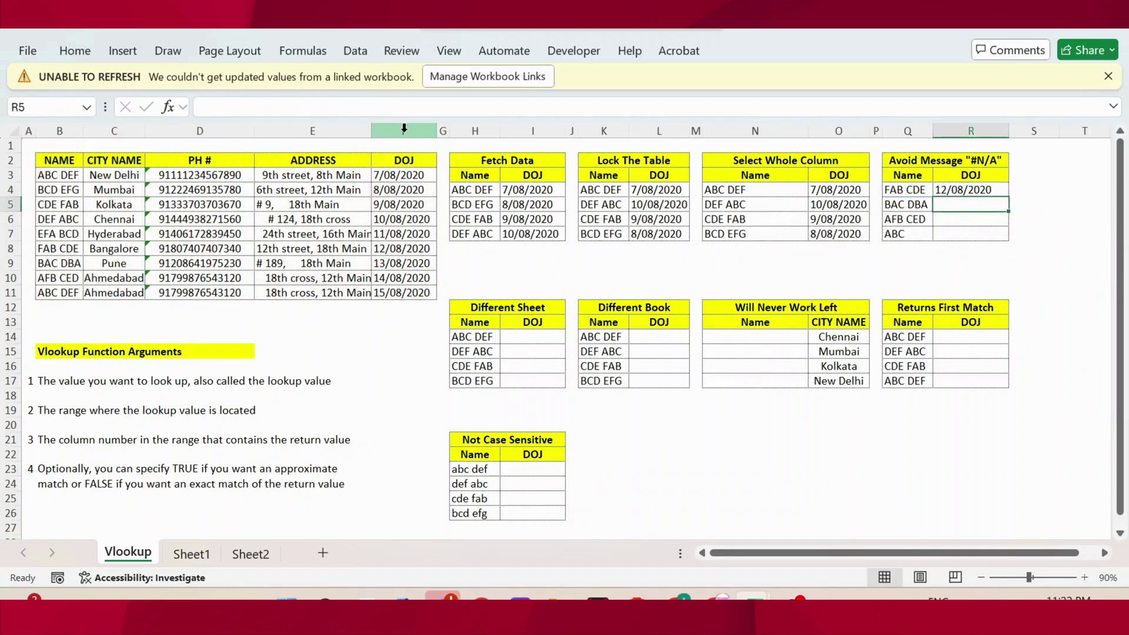
key("Up")
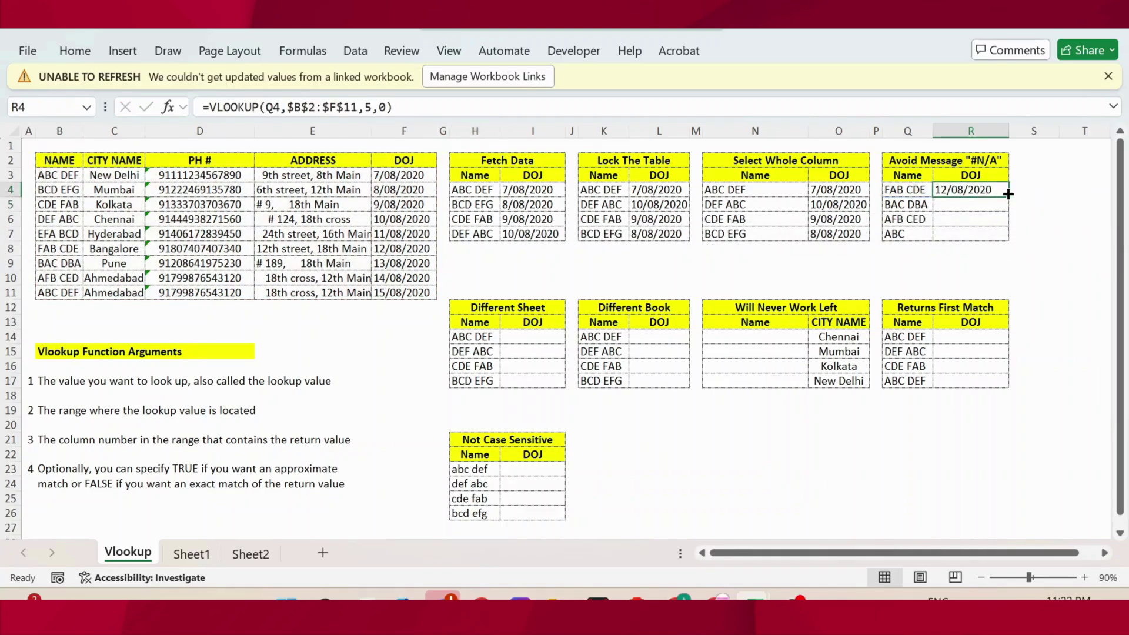
Fill the R4 formula down to R7 in the Avoid Message "#N/A" table and check the ABC row.
left_click_drag(1008, 194, 1007, 238)
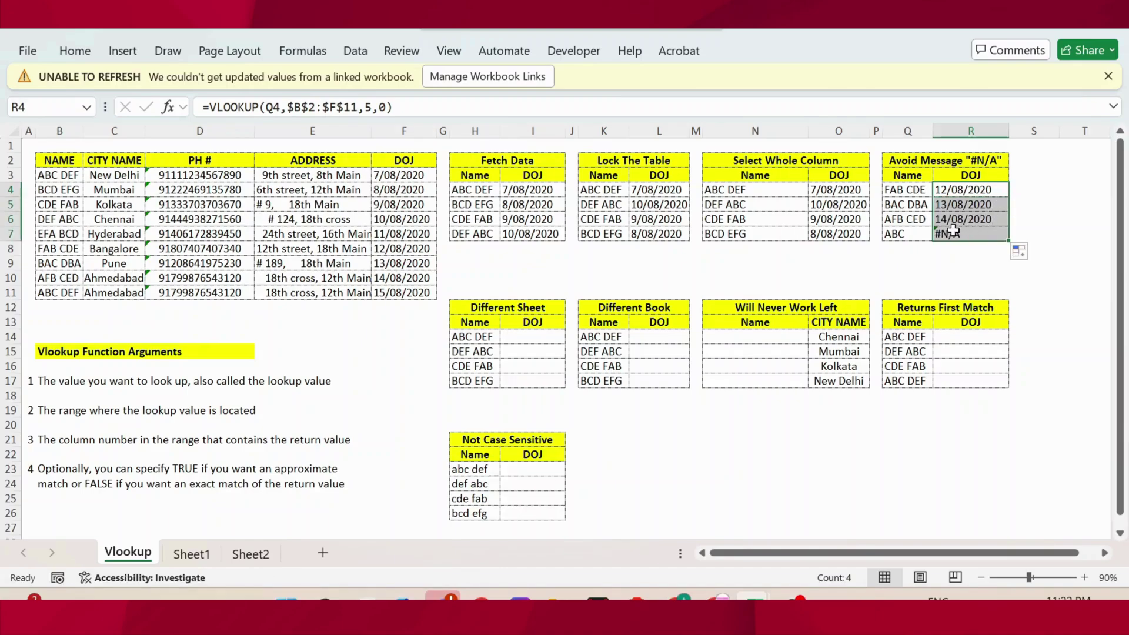
left_click(903, 235)
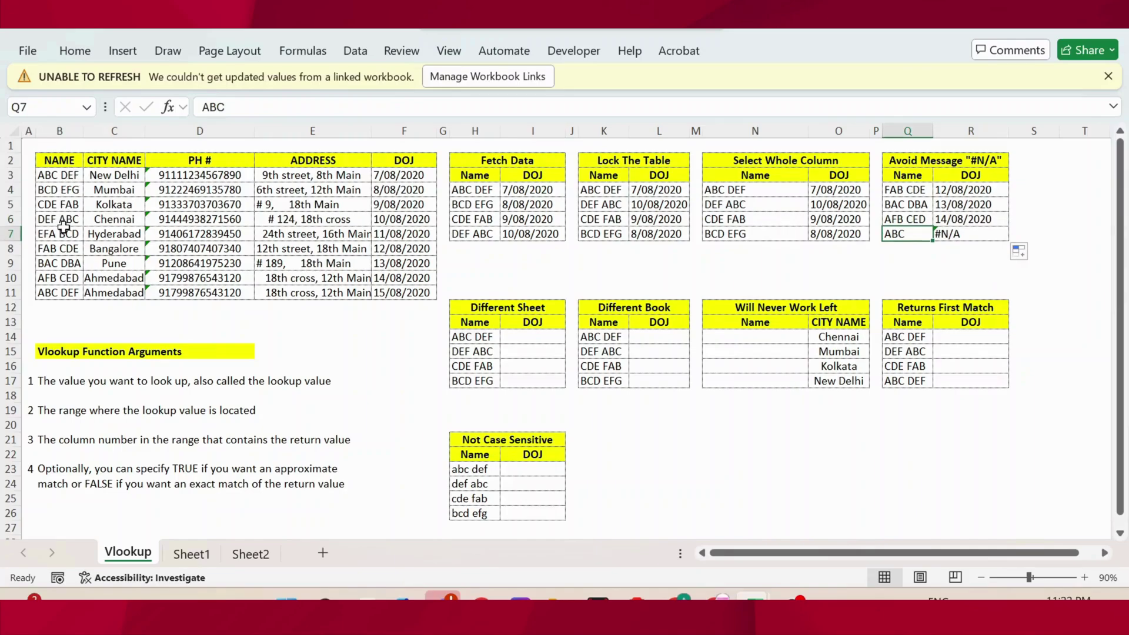
left_click(958, 234)
Wrap the VLOOKUP formula in R4 in IFNA with "Not available" as the value if #N/A.
left_click(951, 187)
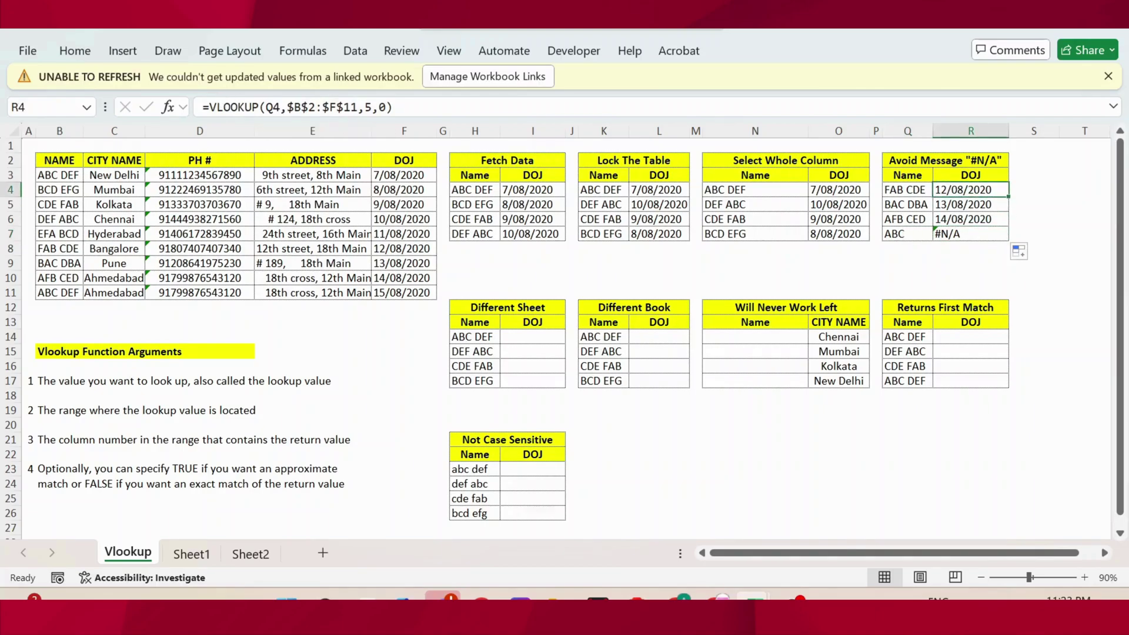
left_click(209, 106)
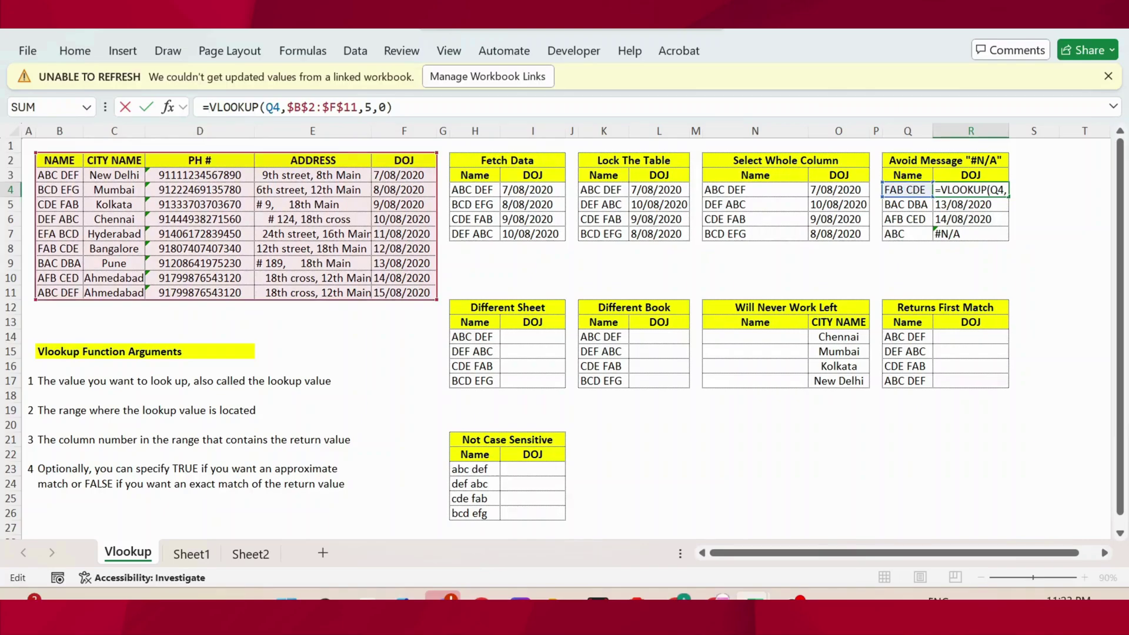
type("if")
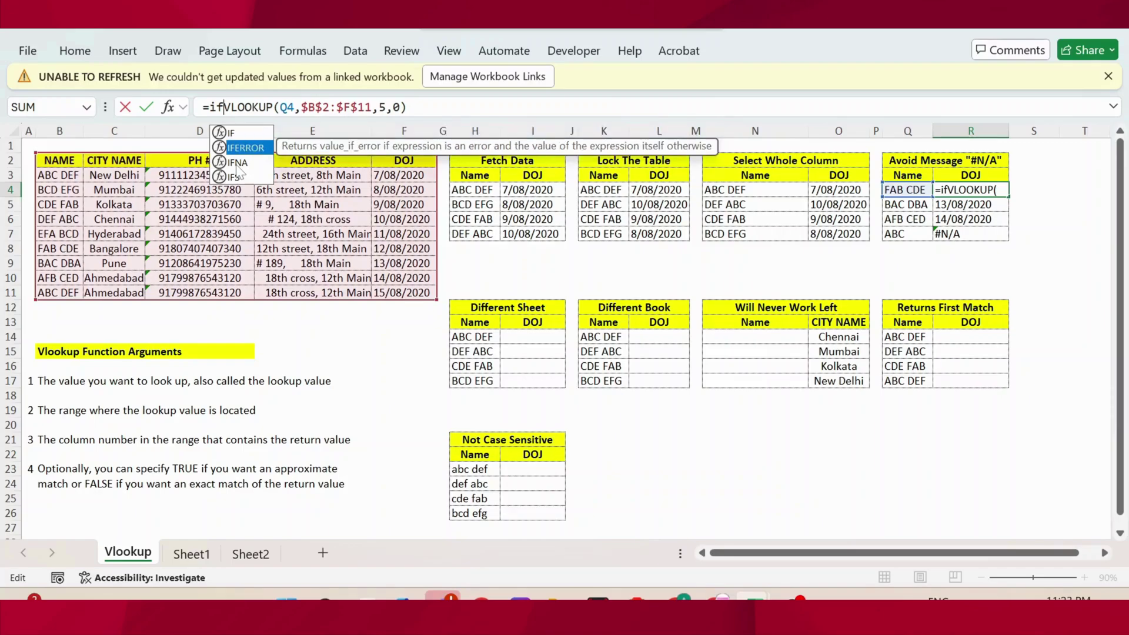
double_click(238, 163)
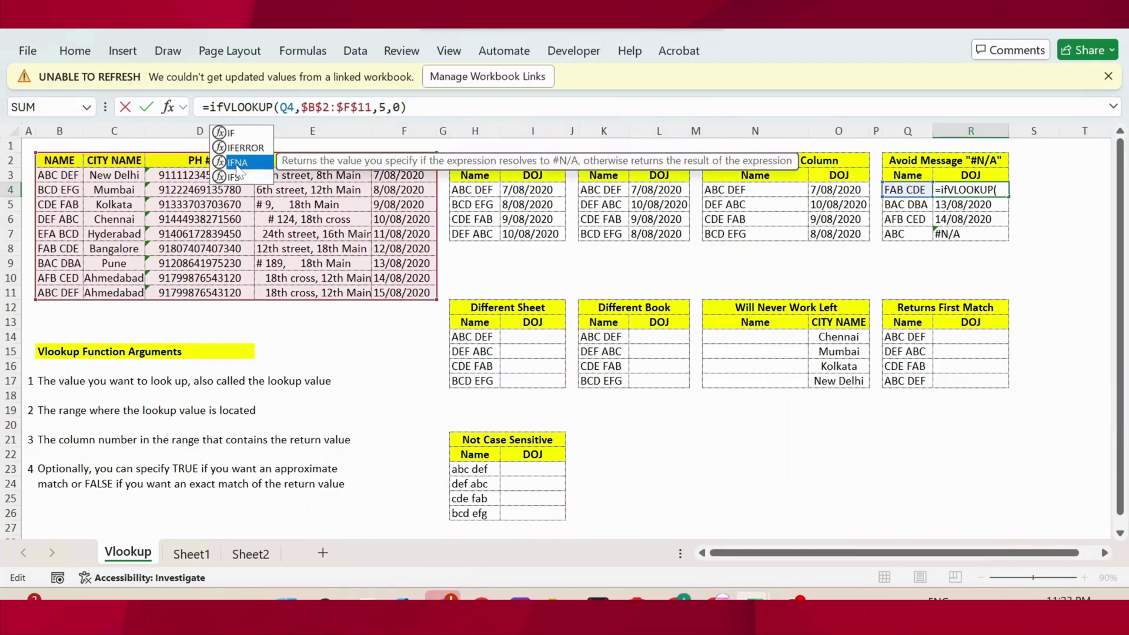
left_click(429, 106)
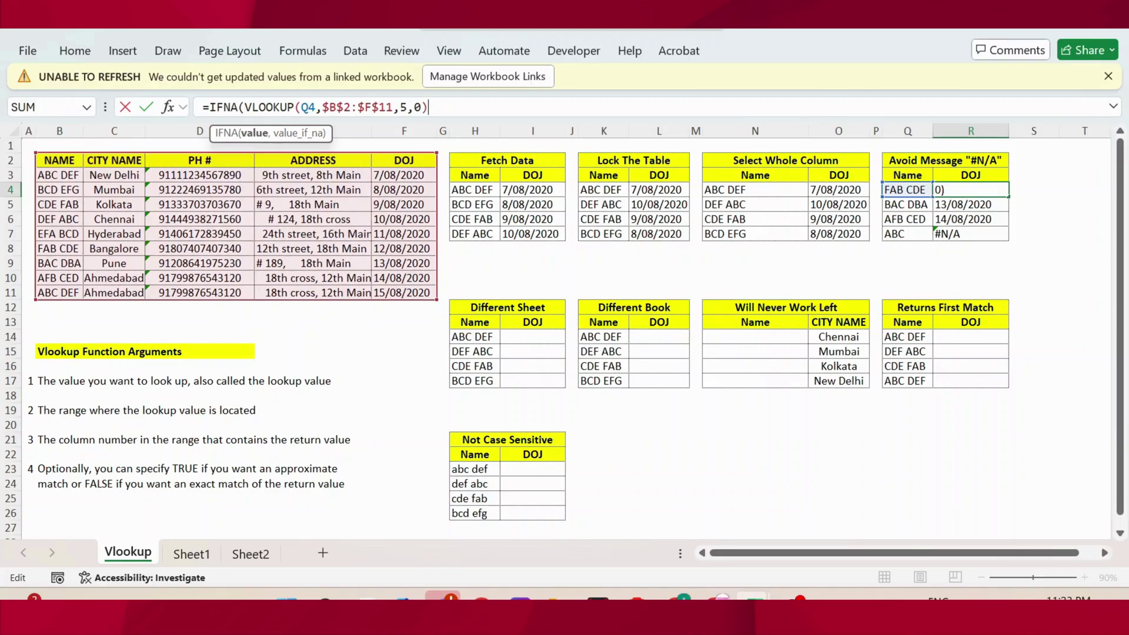
type(",")
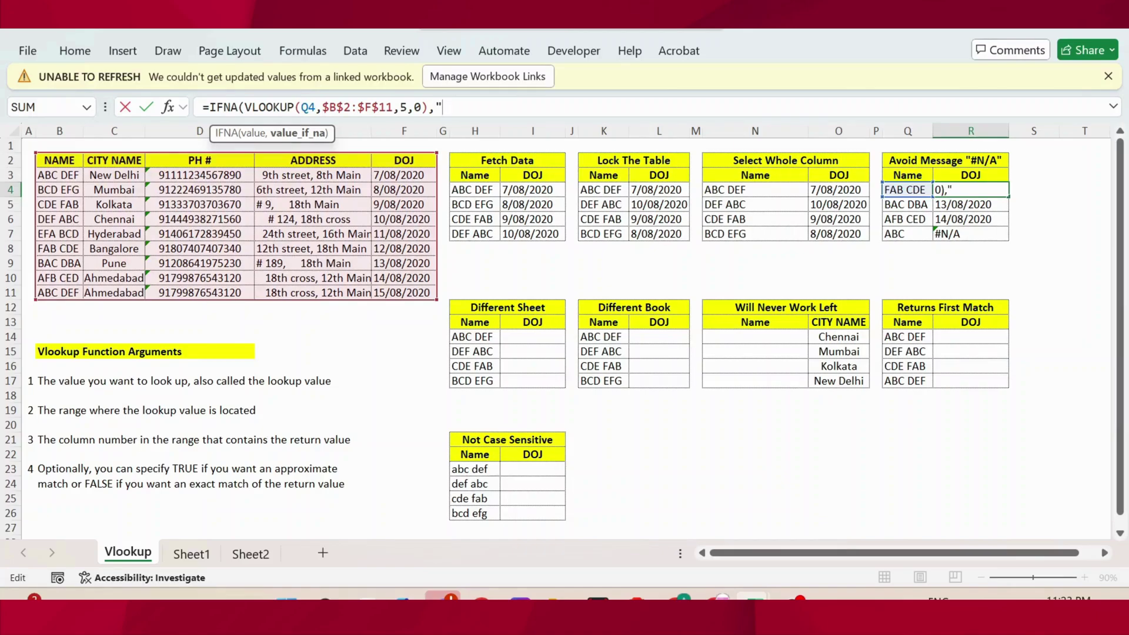
type("\"Not availabl")
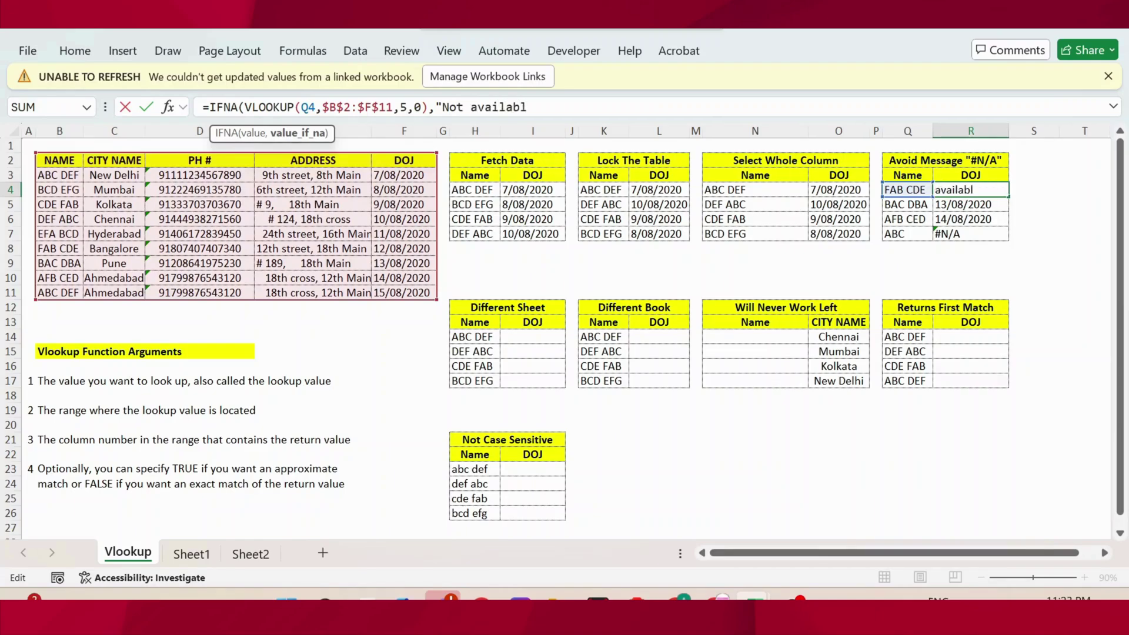
type("e\")")
key("ctrl+Return")
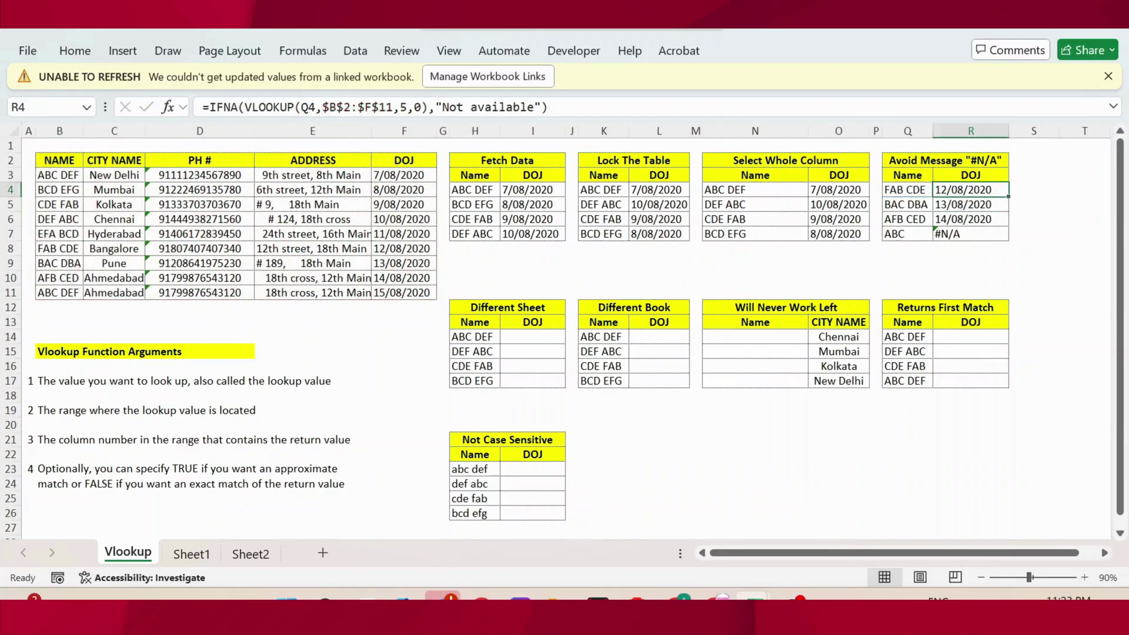
Fill the IFNA formula from R4 down to R7 and check the ABC row's name and formula.
double_click(1008, 197)
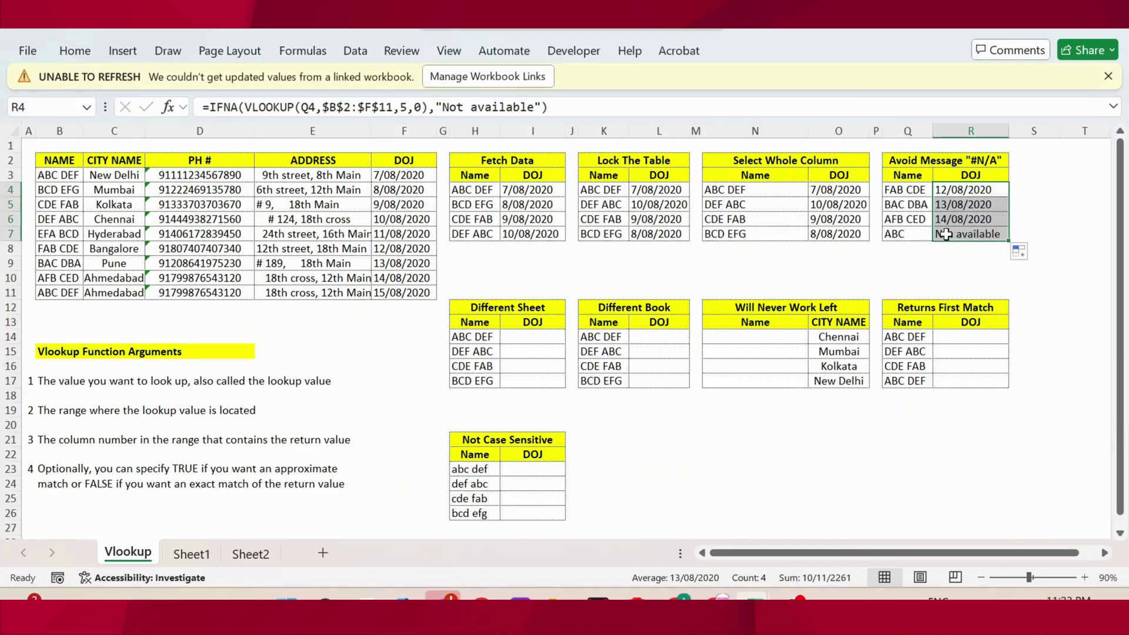
left_click(896, 235)
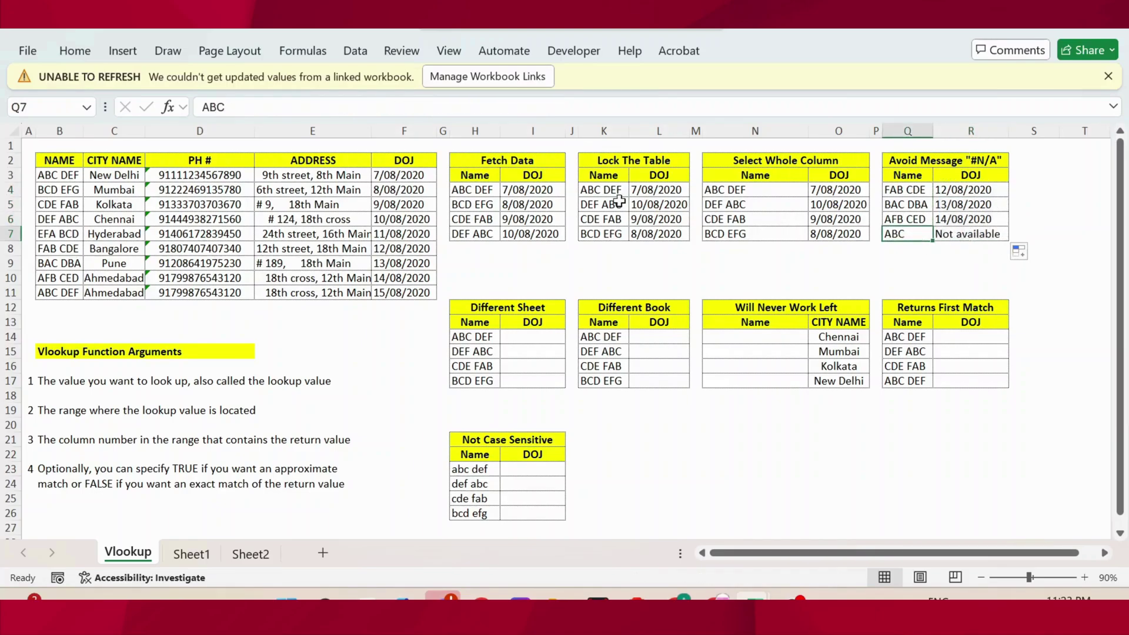
left_click(967, 234)
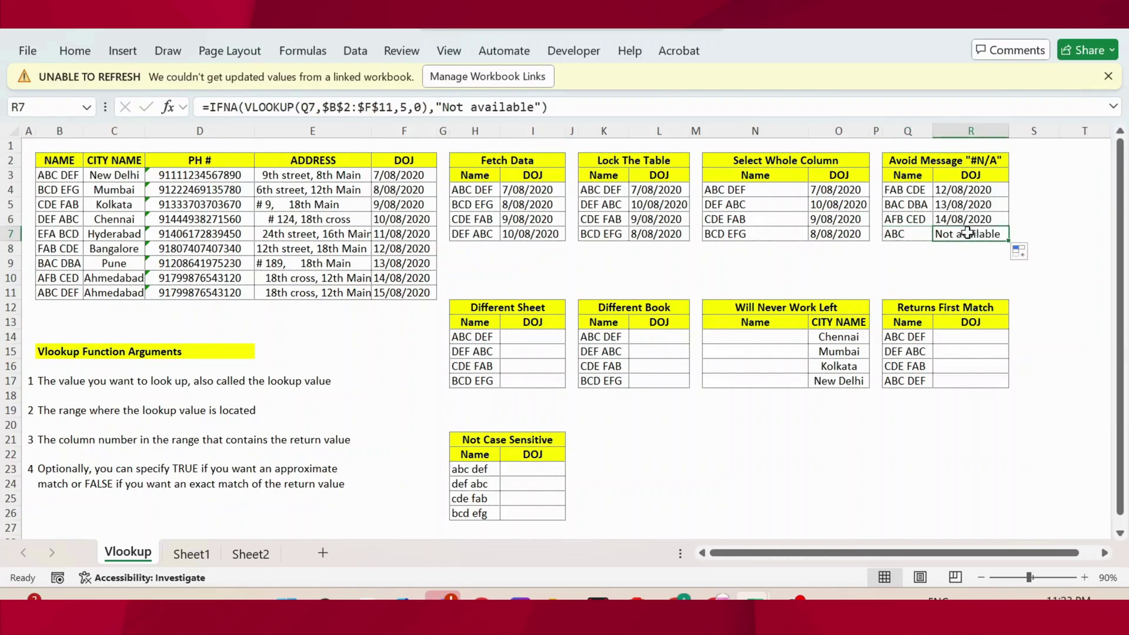
Begin a VLOOKUP formula in I14 of the Different Sheet table with lookup value H14.
left_click(522, 336)
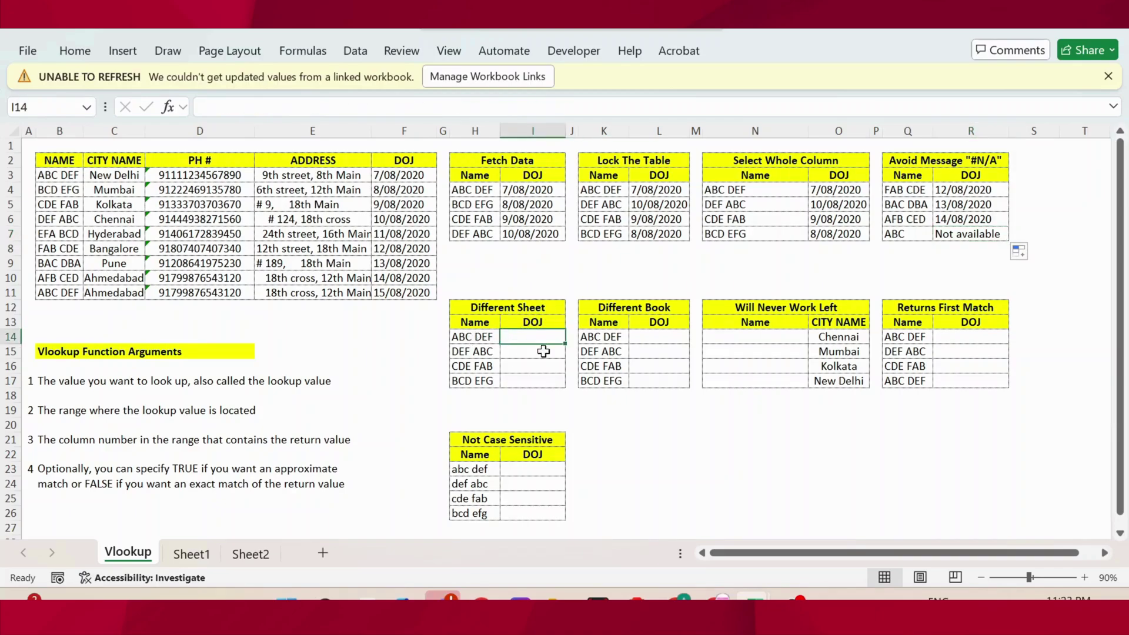
type("=vl")
key("Tab")
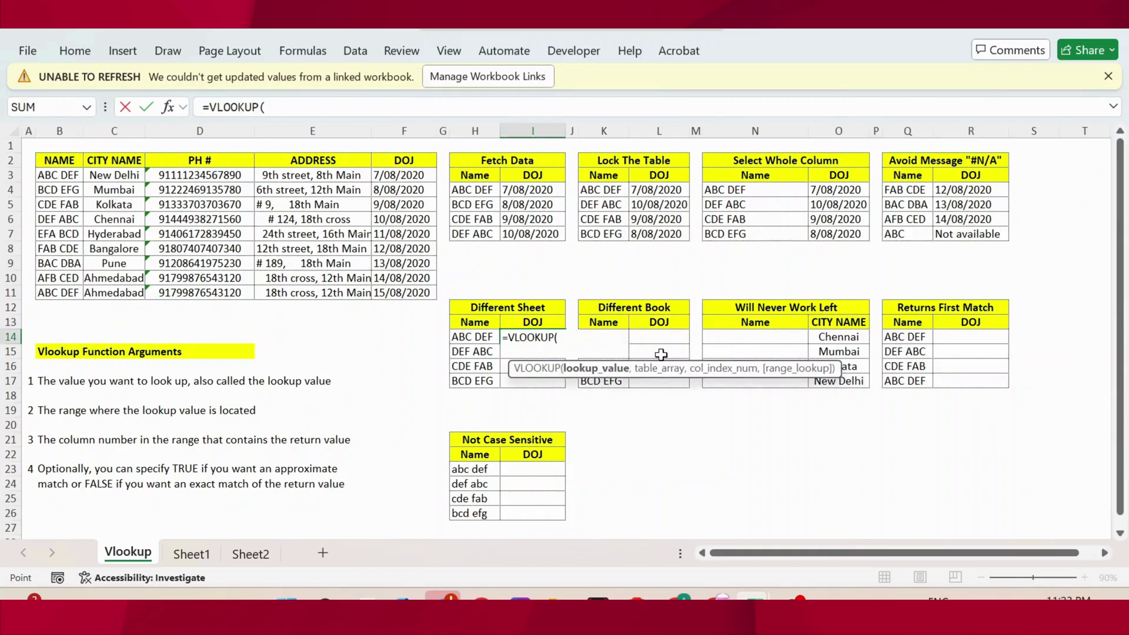
key("Left")
type(",")
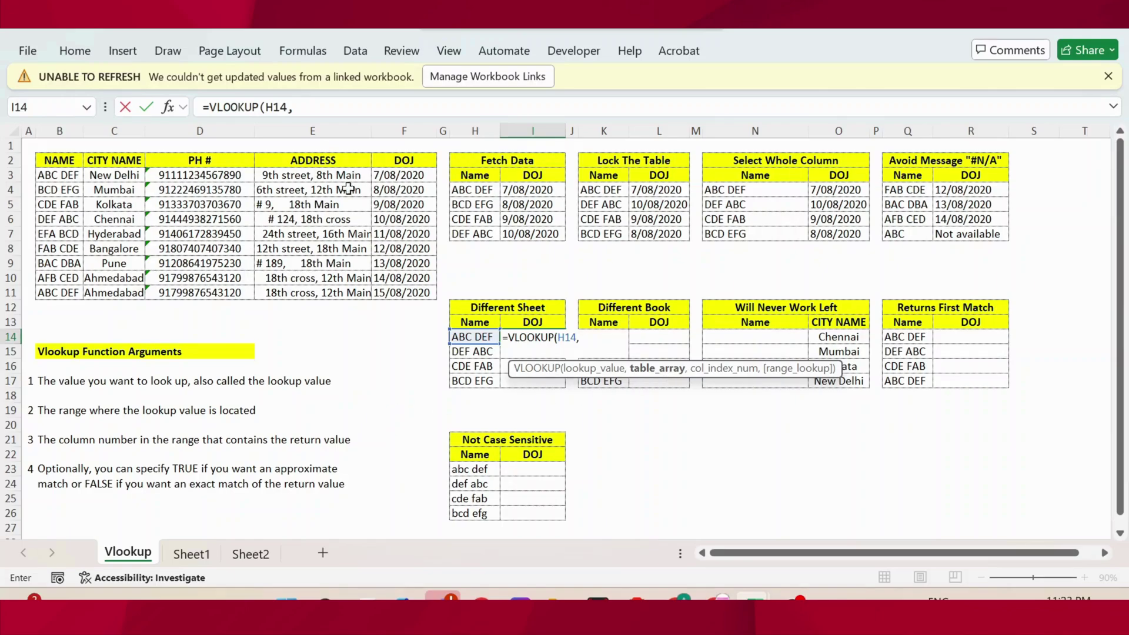
Complete the I14 formula with the locked table array Sheet1!$A$1:$E$9, column index 5 and exact match 0.
left_click(193, 554)
left_click(42, 147)
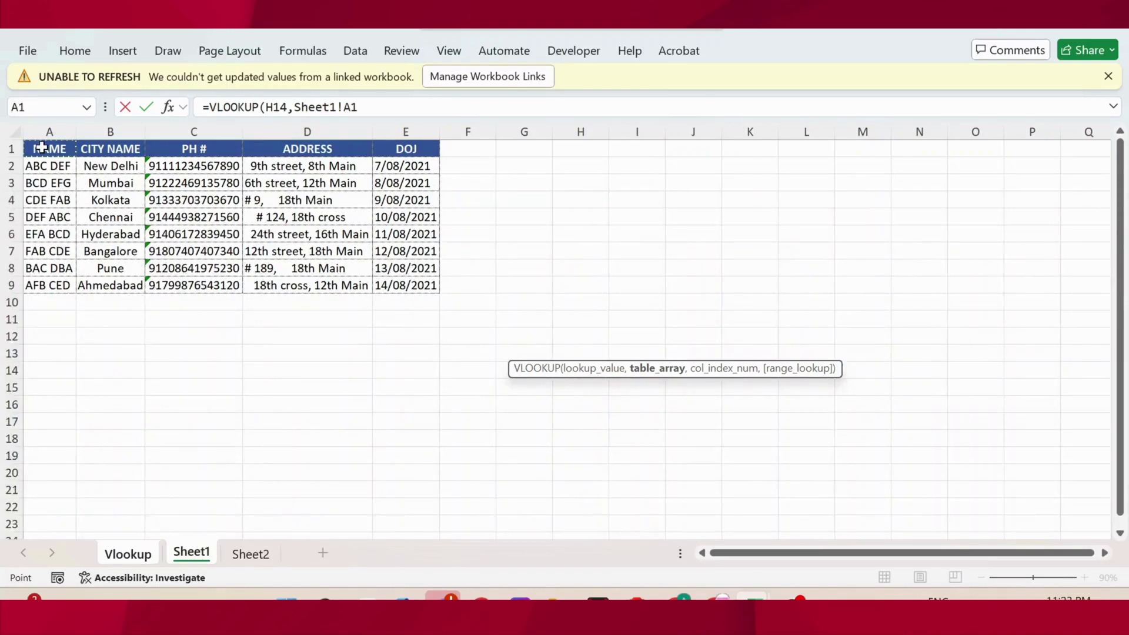
left_click_drag(43, 148, 417, 284)
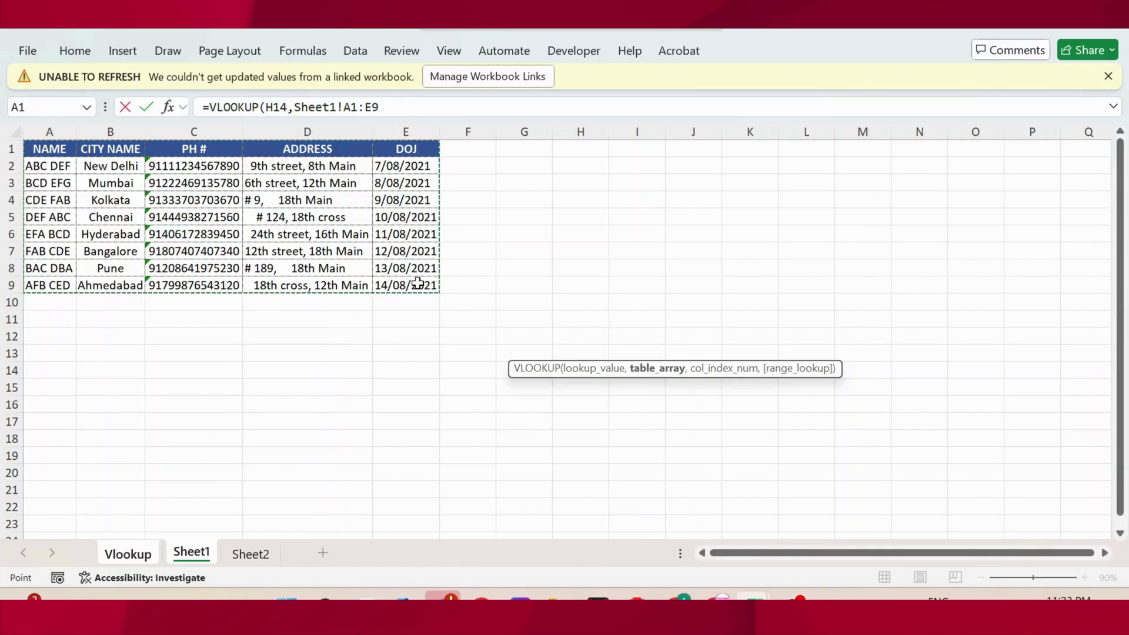
key("F4")
type(",")
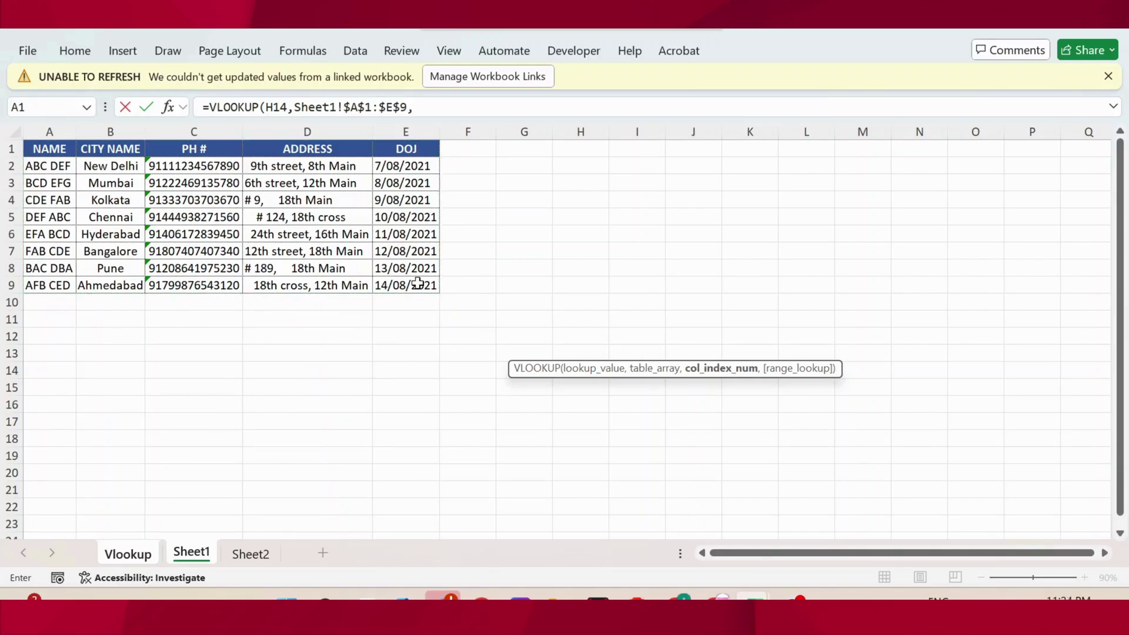
type("5,0")
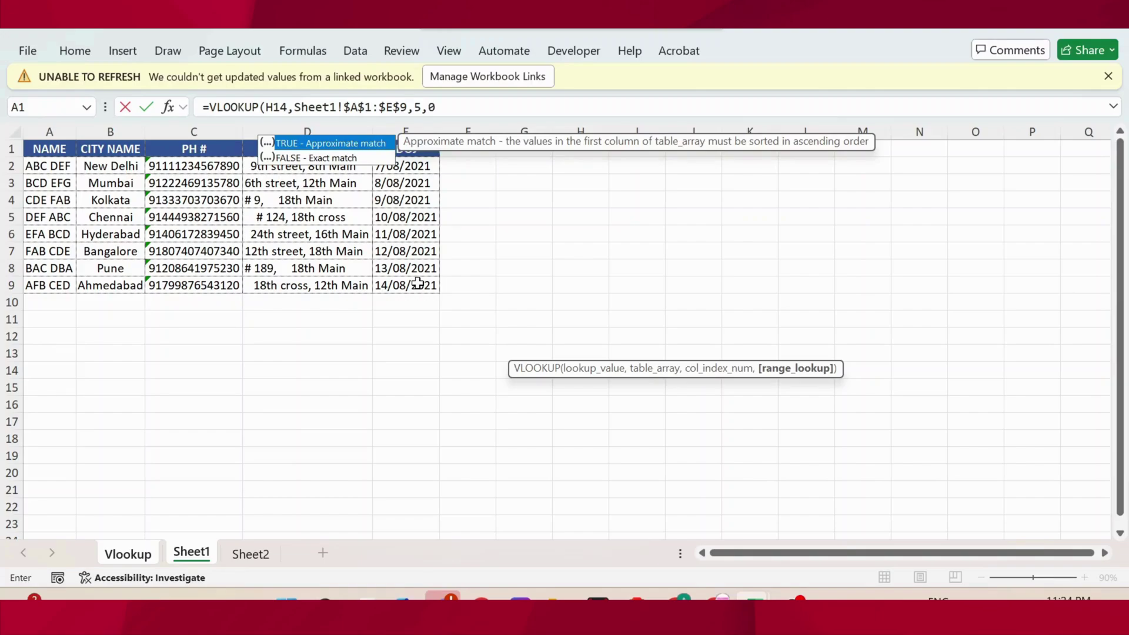
type(")")
key("Return")
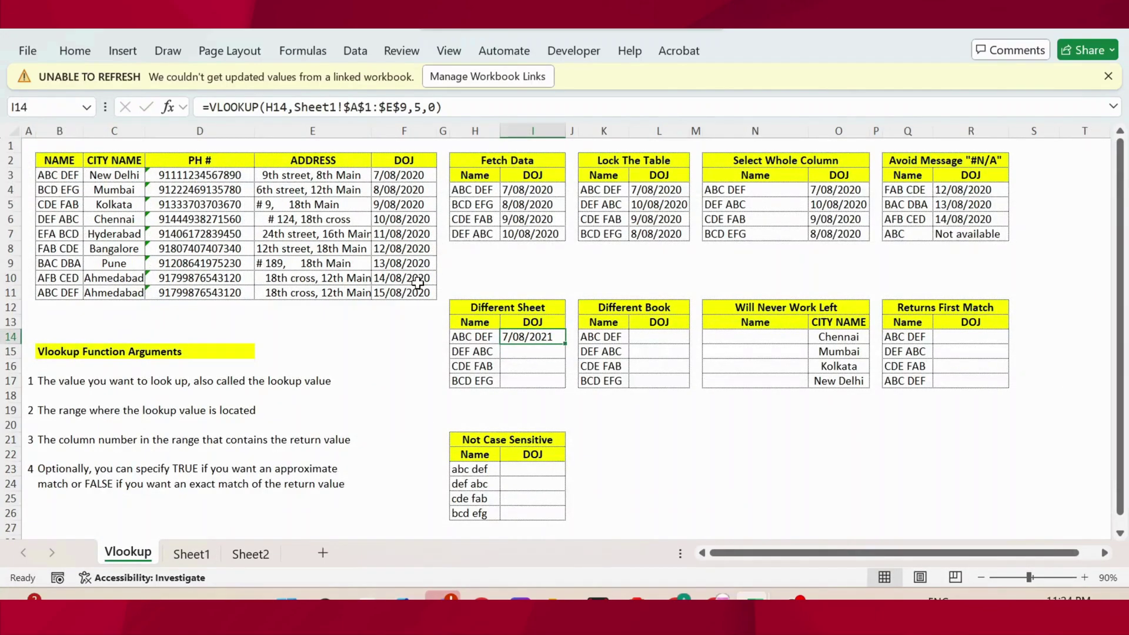
Copy the I14 formula to I15:I17 in the Different Sheet table.
key("ctrl+c")
key("Down")
key("shift+Down")
key("shift+Down")
key("ctrl+v")
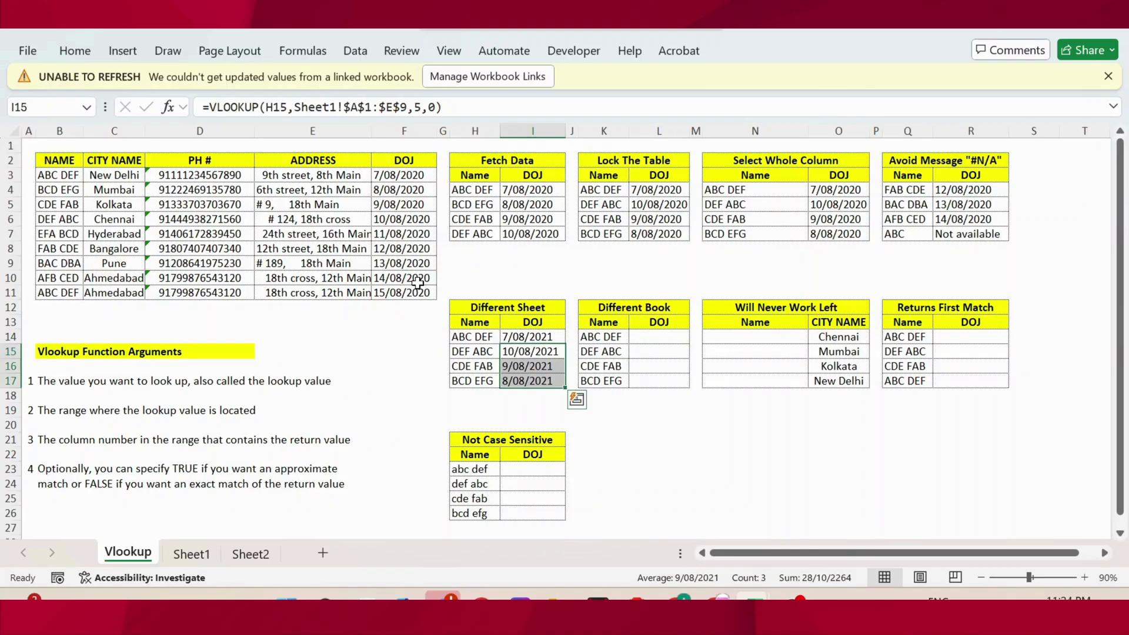
Begin a VLOOKUP formula in L14 of the Different Book table with lookup value K14.
key("Right")
key("Right")
key("Right")
key("Up")
key("Up")
key("Up")
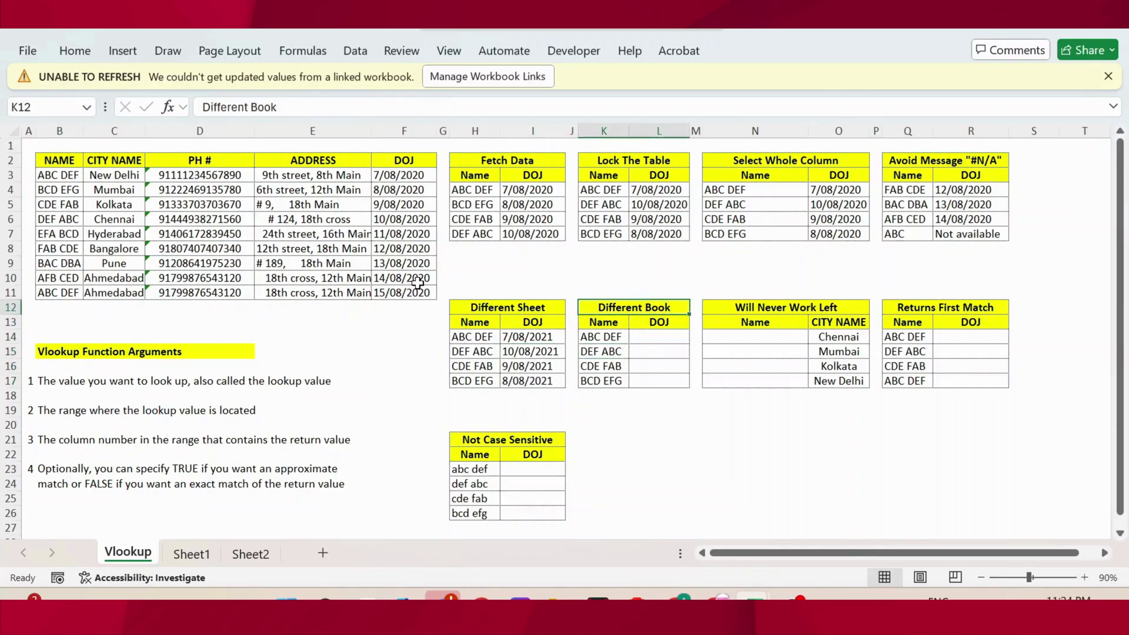
key("Down")
key("Down")
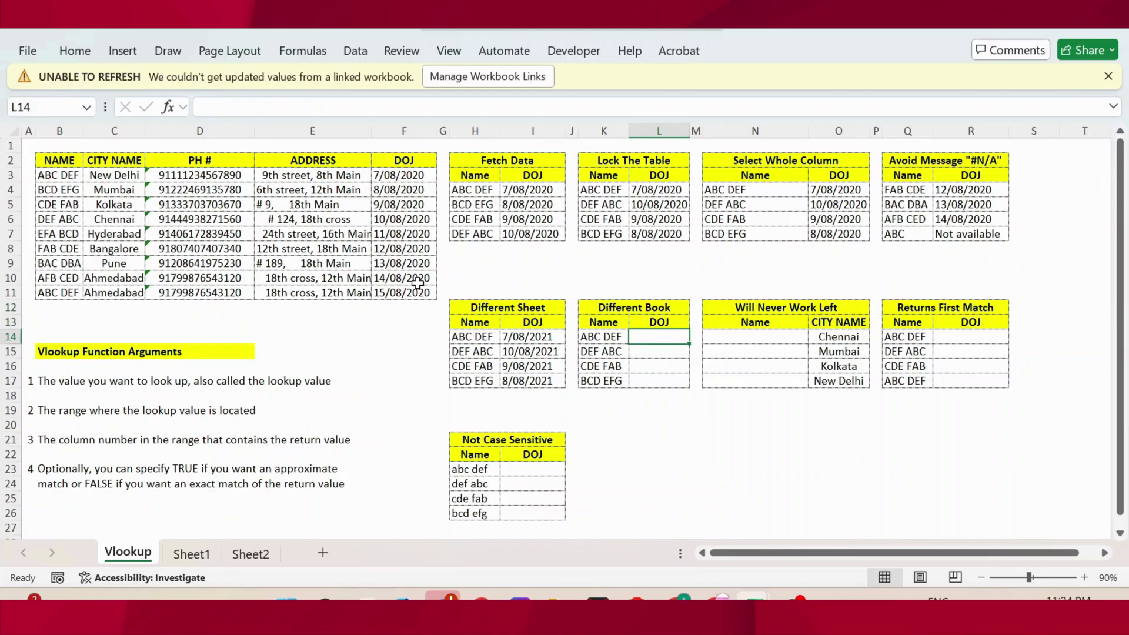
type("=vl")
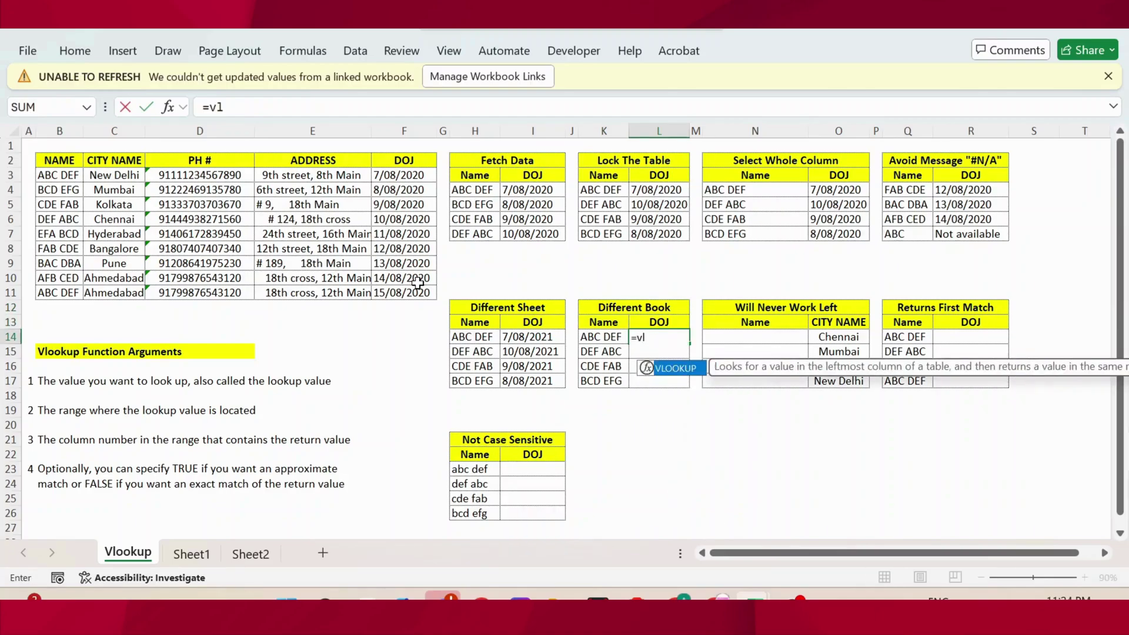
key("Tab")
key("Left")
type(",")
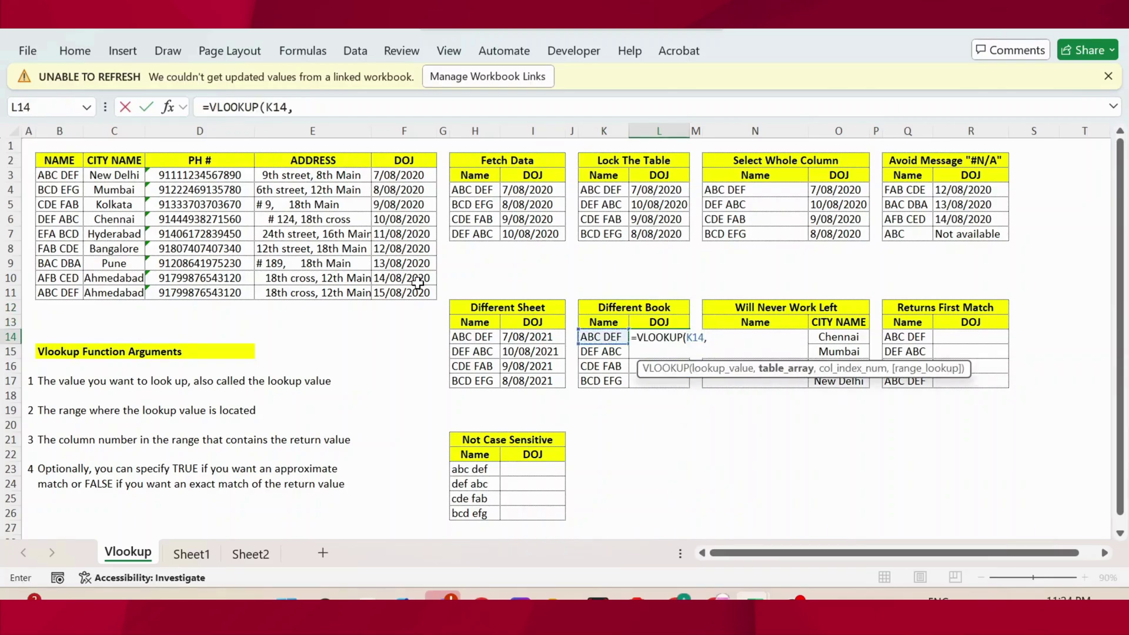
Switch to the Book1 workbook and use Sheet1 range $A$1:$E$9 as the formula's table array.
key("alt+Tab")
key("alt+Tab")
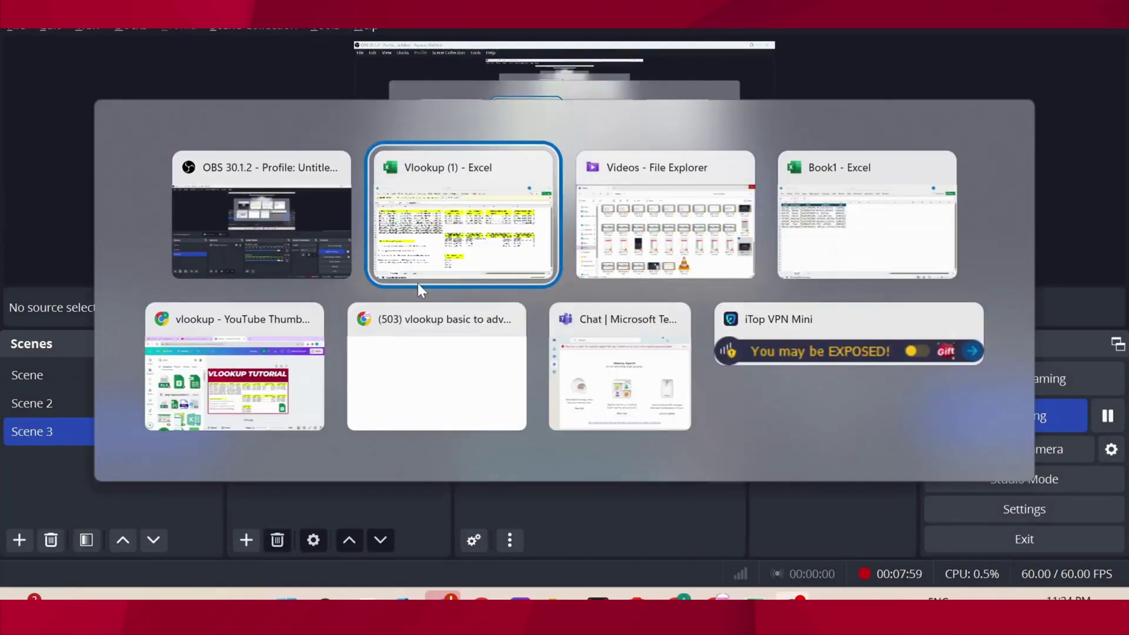
key("alt+Tab")
key("alt+Tab")
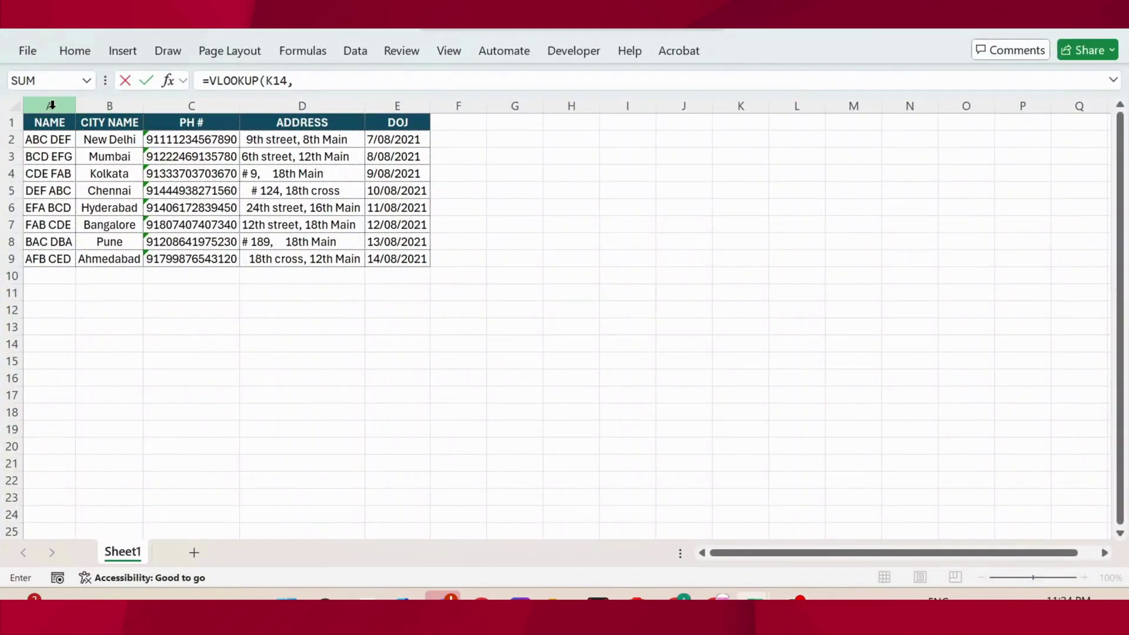
left_click(51, 123)
left_click_drag(51, 123, 398, 259)
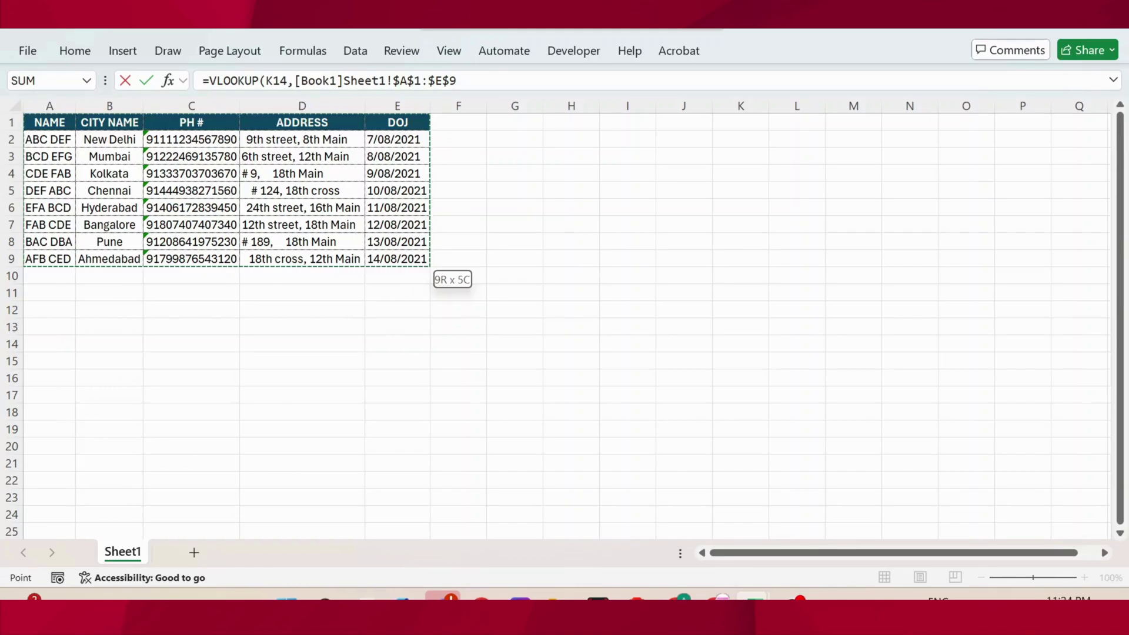
Complete the L14 formula with column index 5 and exact match 0, and copy it down to L17.
type(",5")
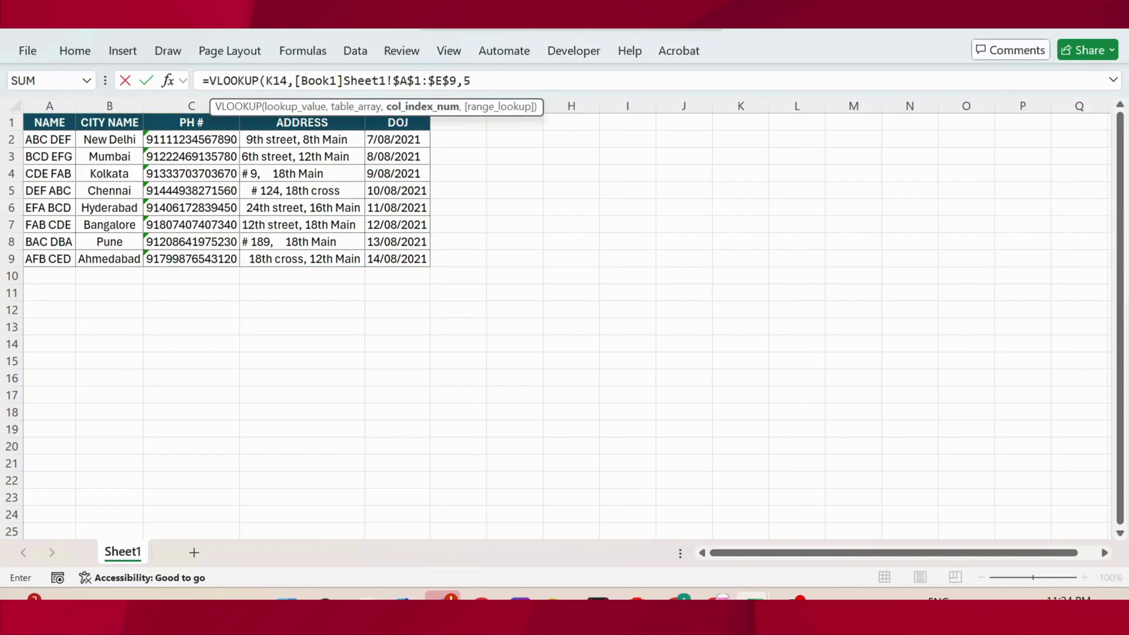
type(",0")
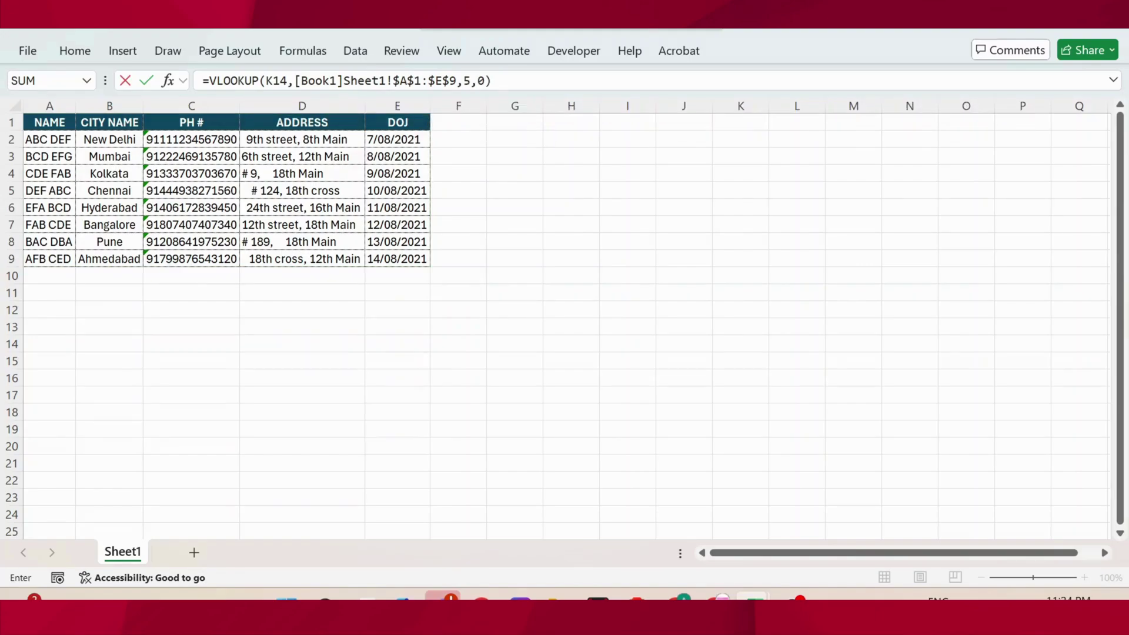
key("Return")
key("shift+Down")
key("shift+Down")
key("shift+Down")
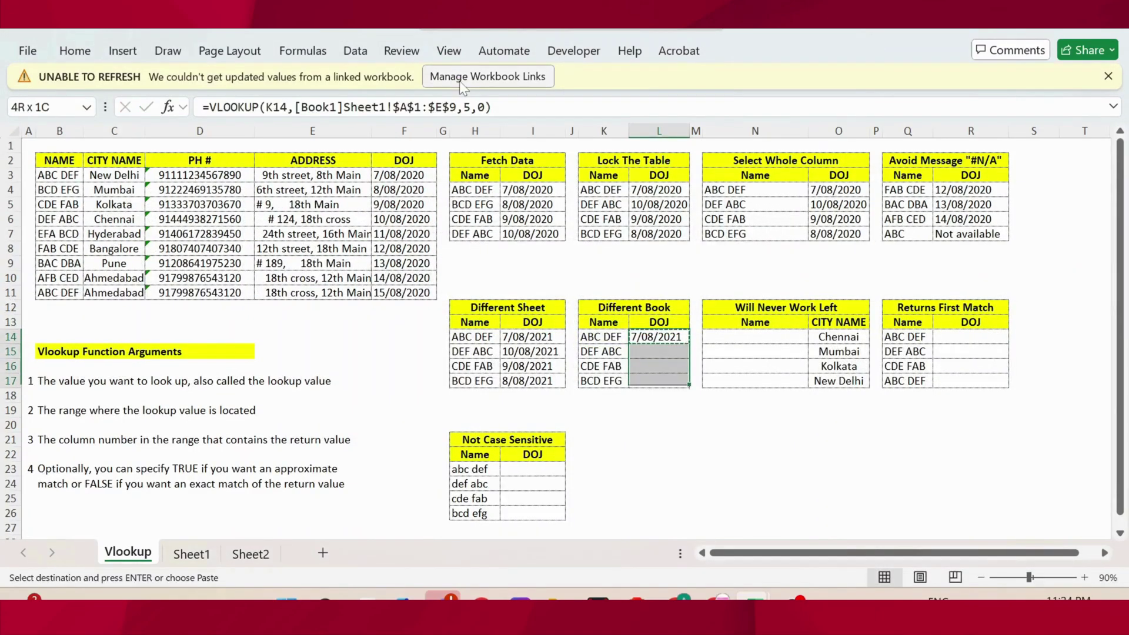
key("Return")
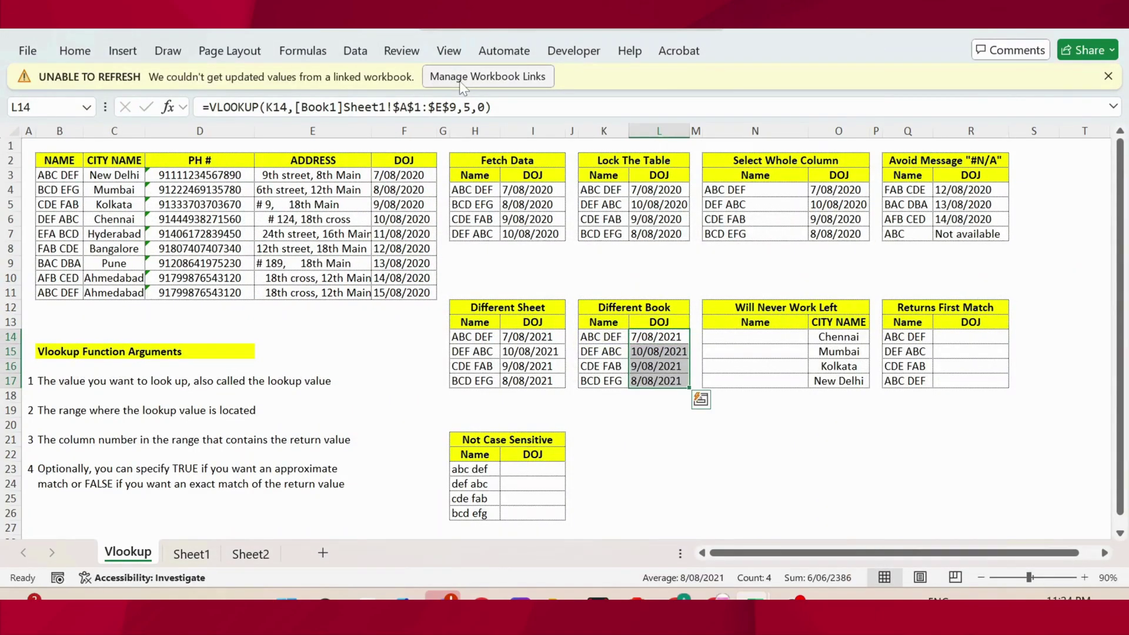
Begin a VLOOKUP formula in N14 of the Will Never Work Left table with lookup value O14.
key("Right")
key("Right")
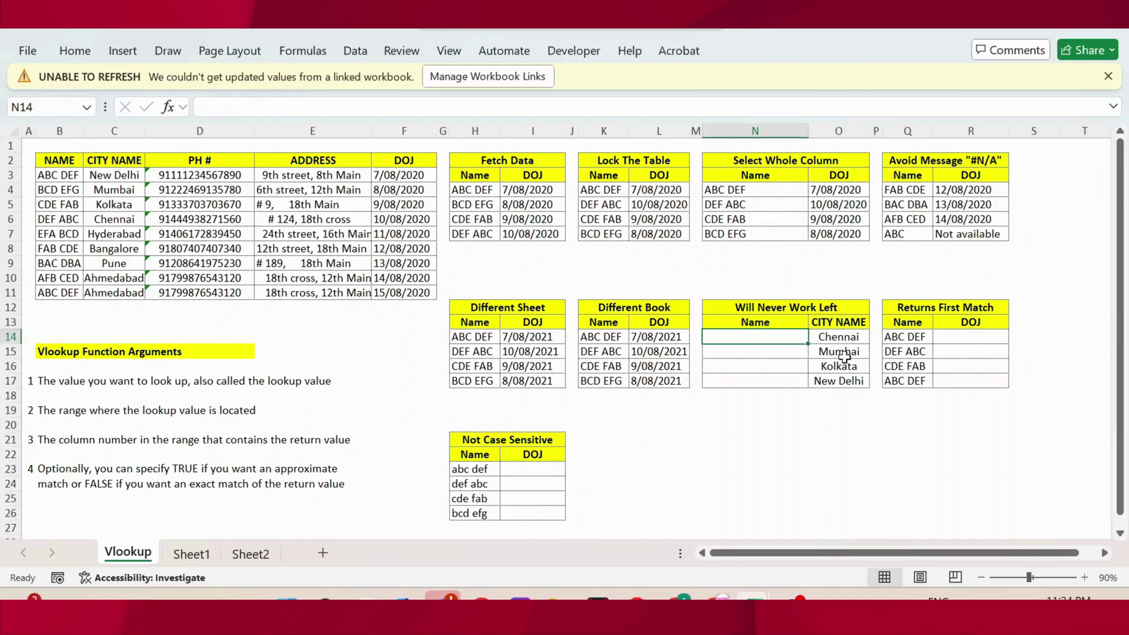
left_click(121, 129)
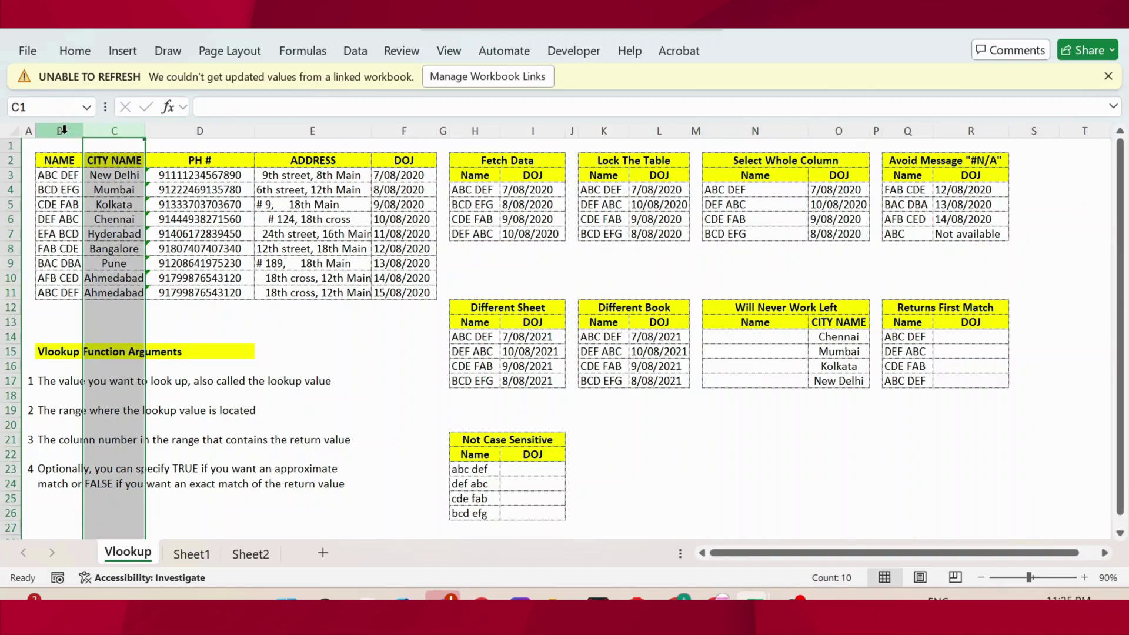
left_click(63, 130)
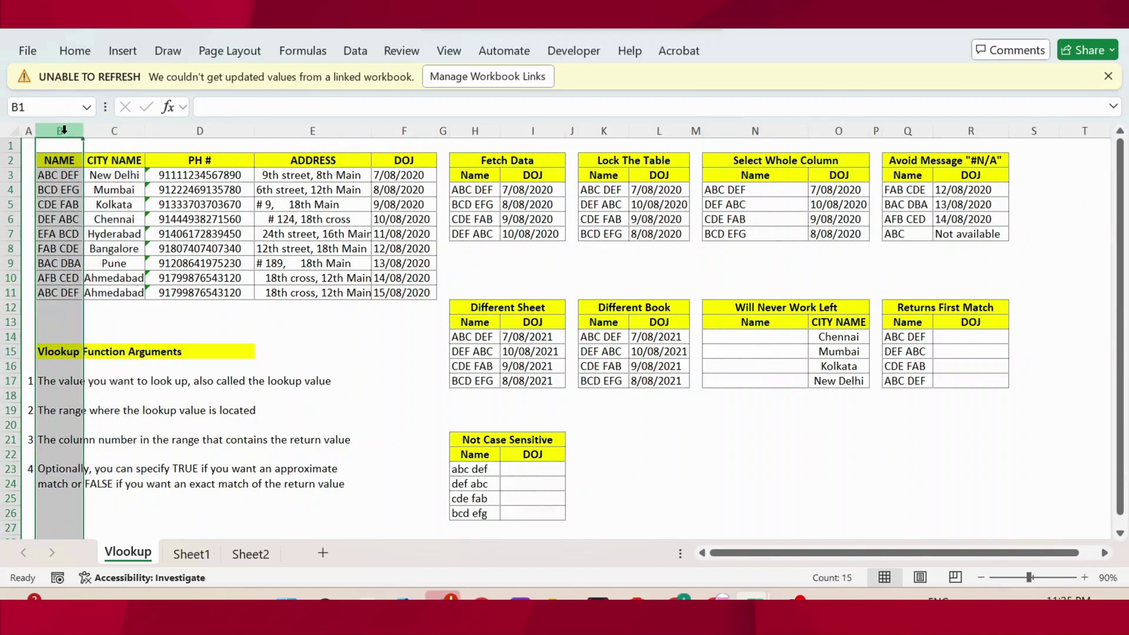
left_click(758, 340)
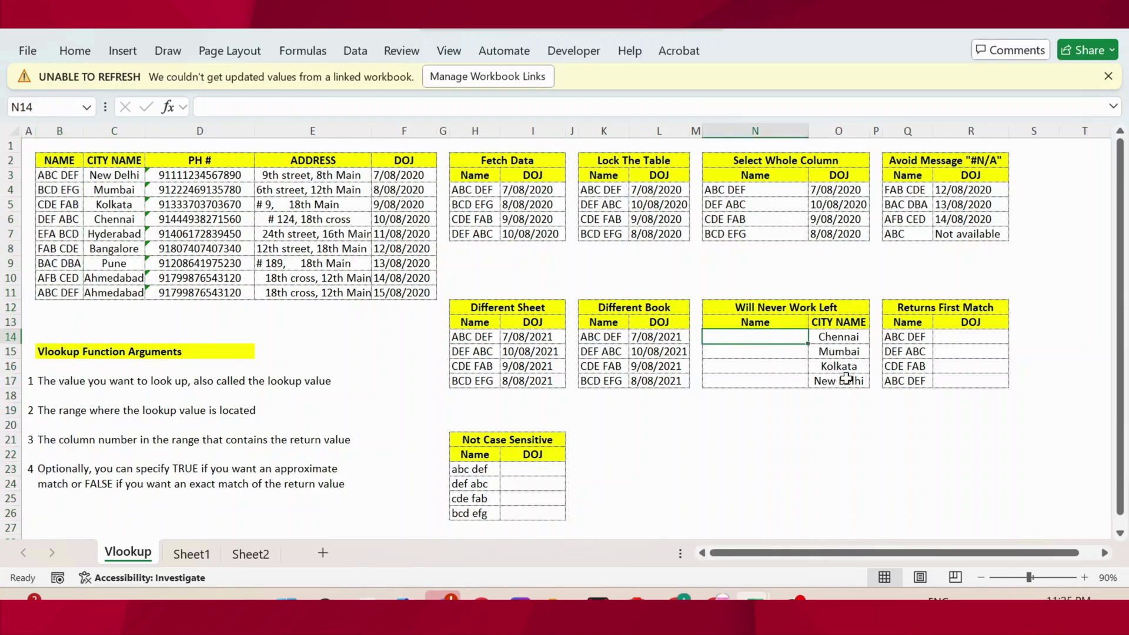
type("=VLOOKUP(")
key("Right")
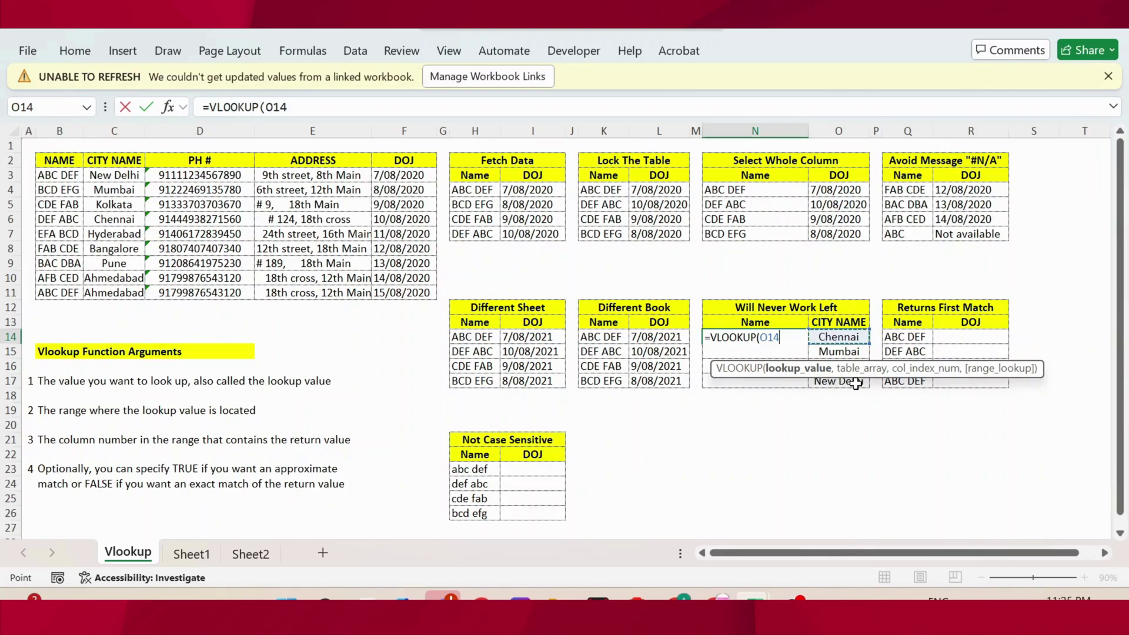
type(",")
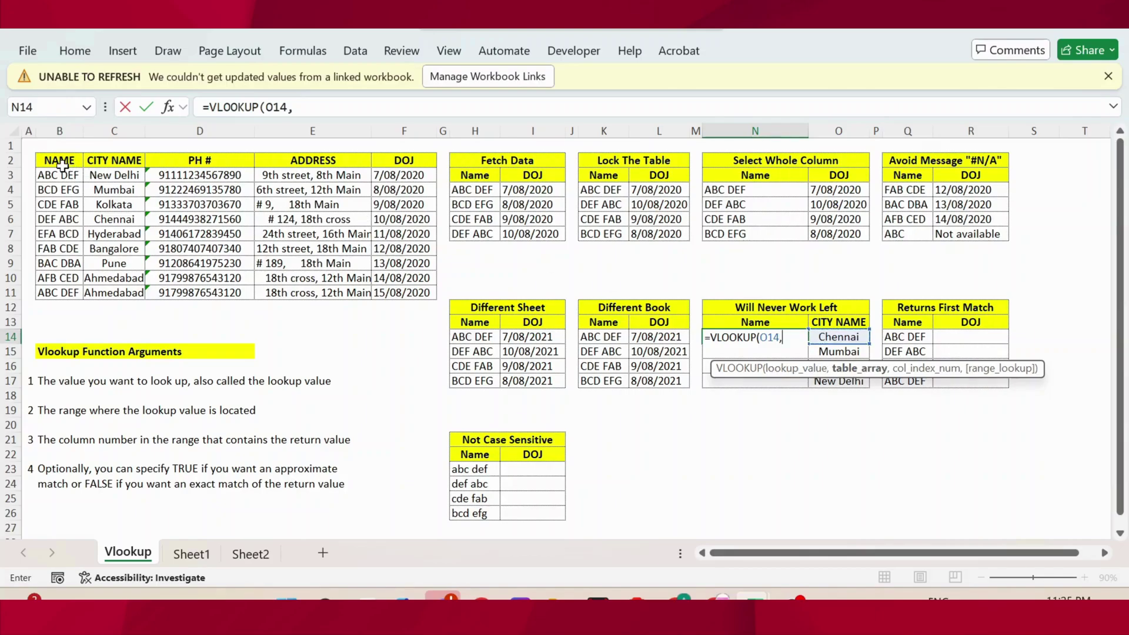
Complete the N14 formula with table array B2:C11, column index 2 and exact match 0.
left_click_drag(63, 166, 131, 292)
type(",")
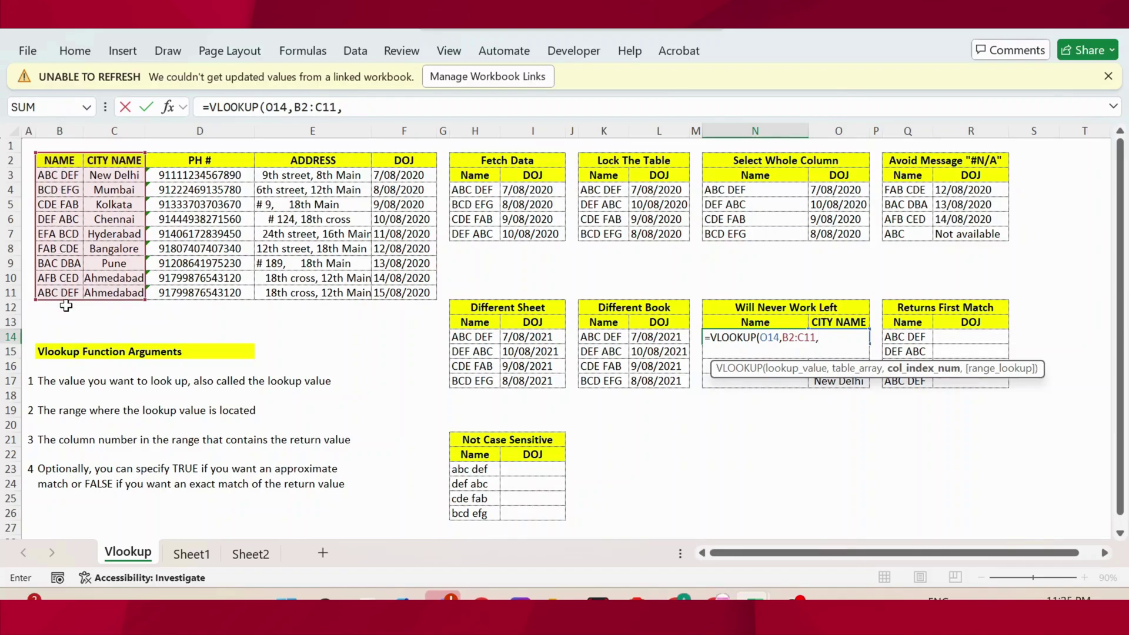
type(",2,")
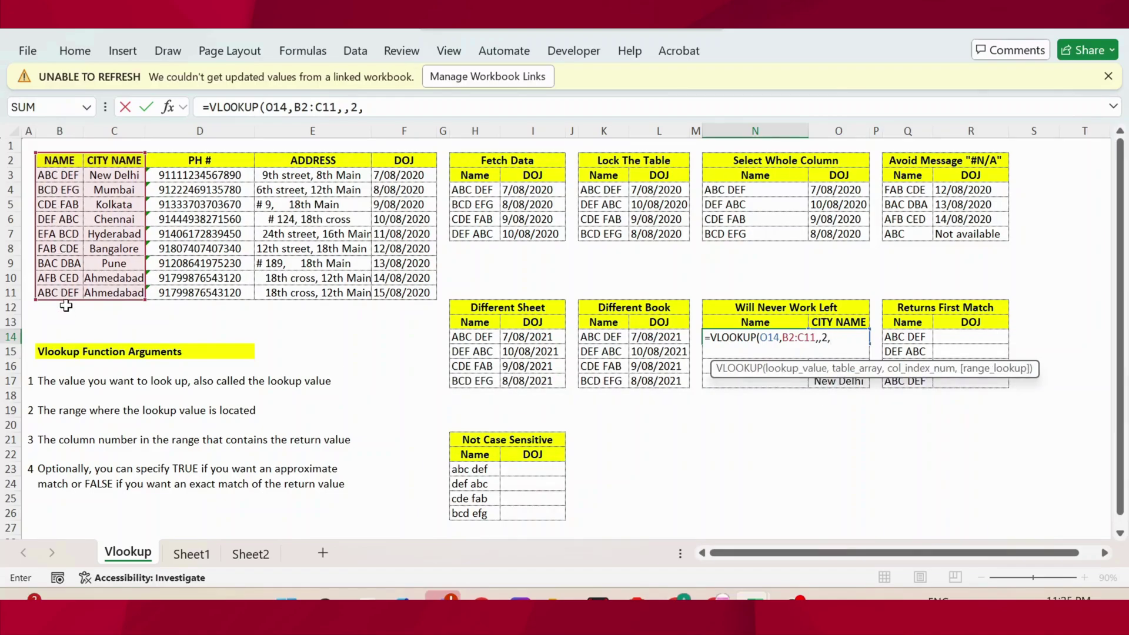
key("BackSpace")
key("BackSpace")
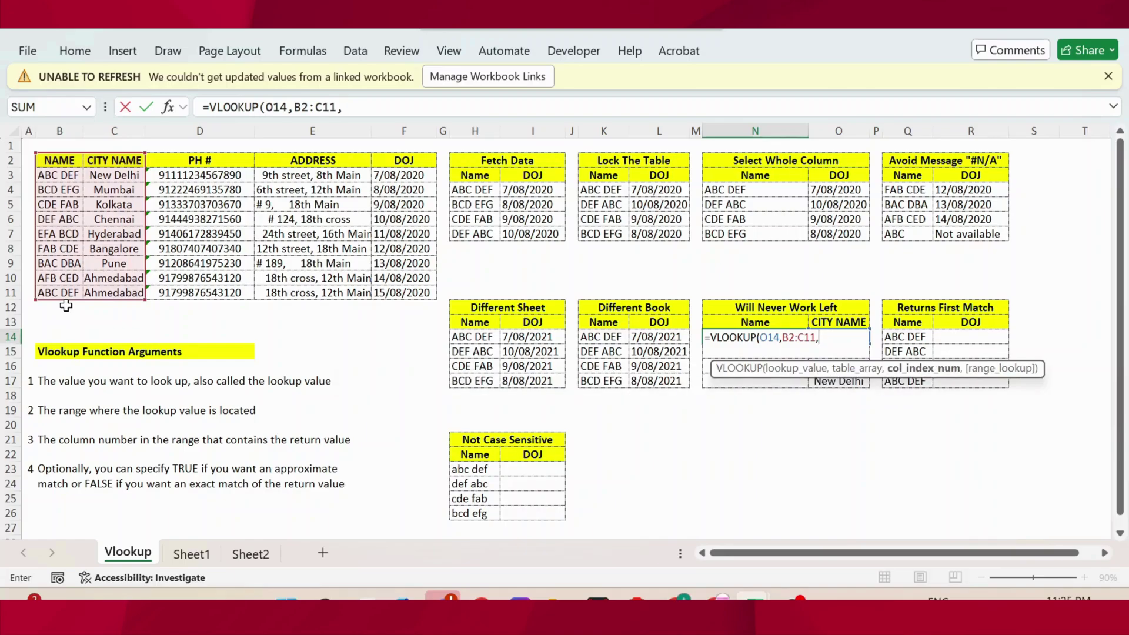
type(",0")
key("Return")
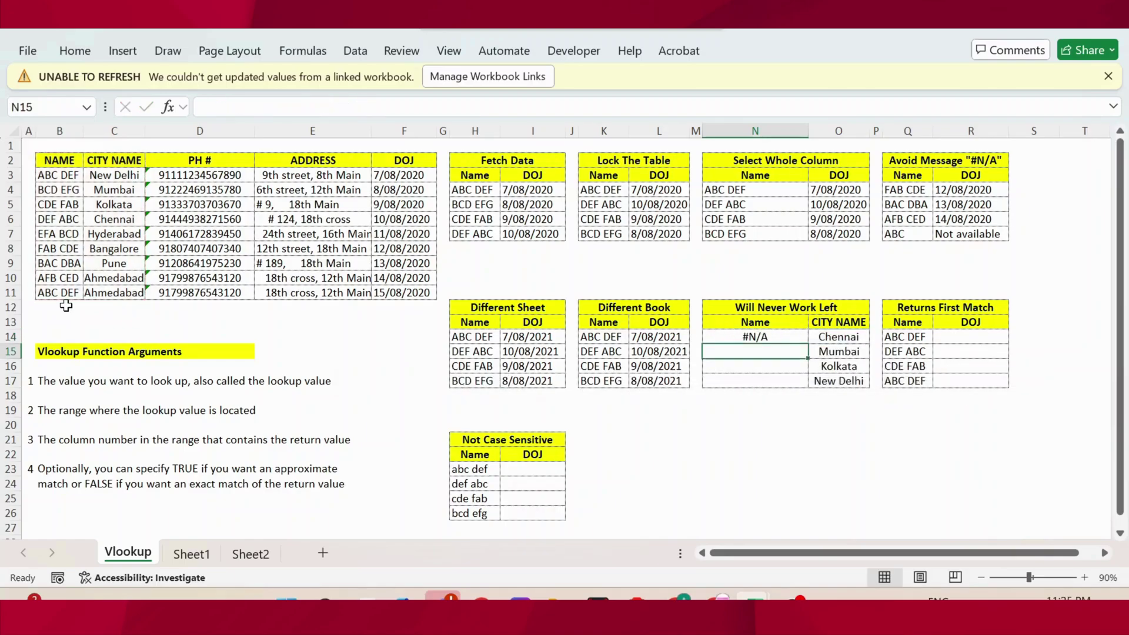
Copy the N14 formula down through N17 in the Will Never Work Left table.
key("Up")
key("ctrl+c")
key("shift+Down")
key("shift+Down")
key("shift+Down")
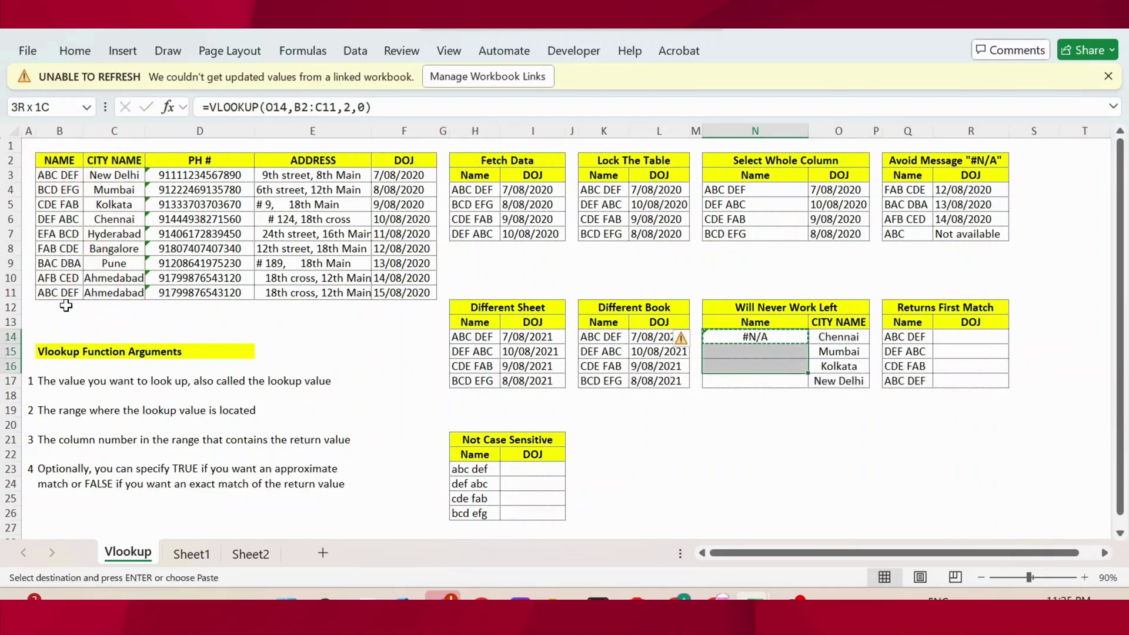
key("Return")
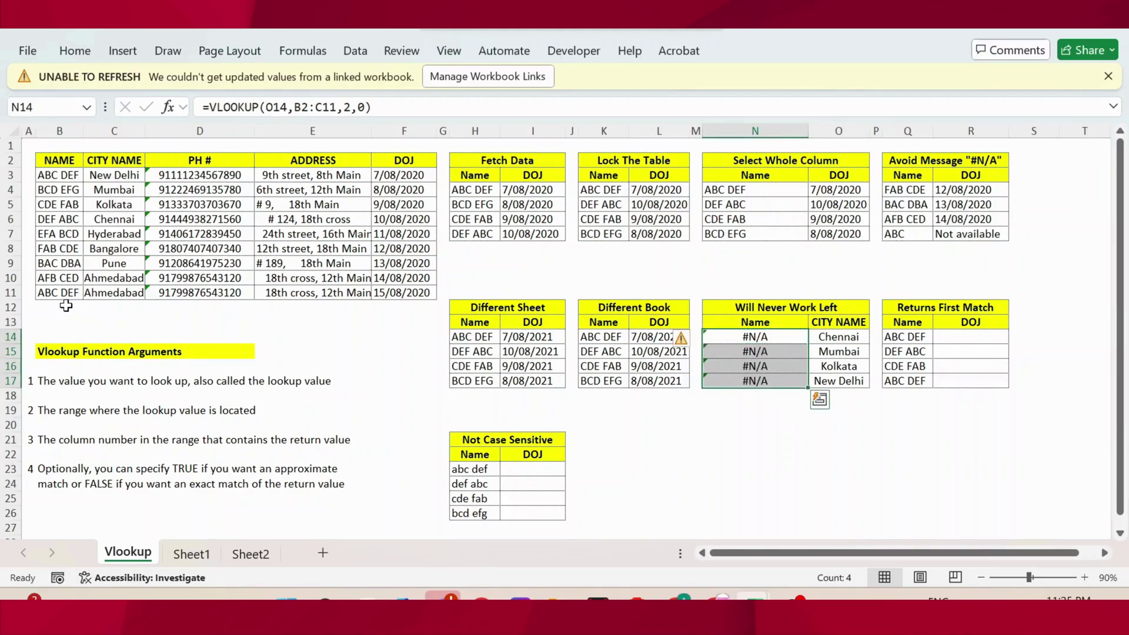
Begin a VLOOKUP formula in R14 of the Returns First Match table with lookup value Q14.
key("Up")
key("Right")
key("Right")
key("Right")
key("Right")
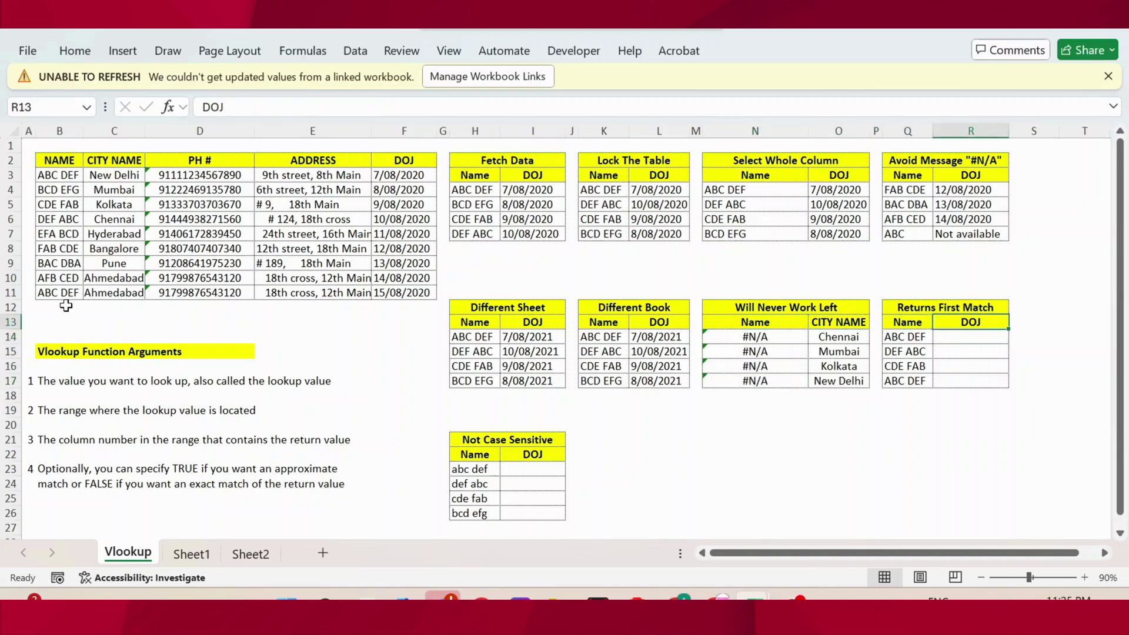
key("Down")
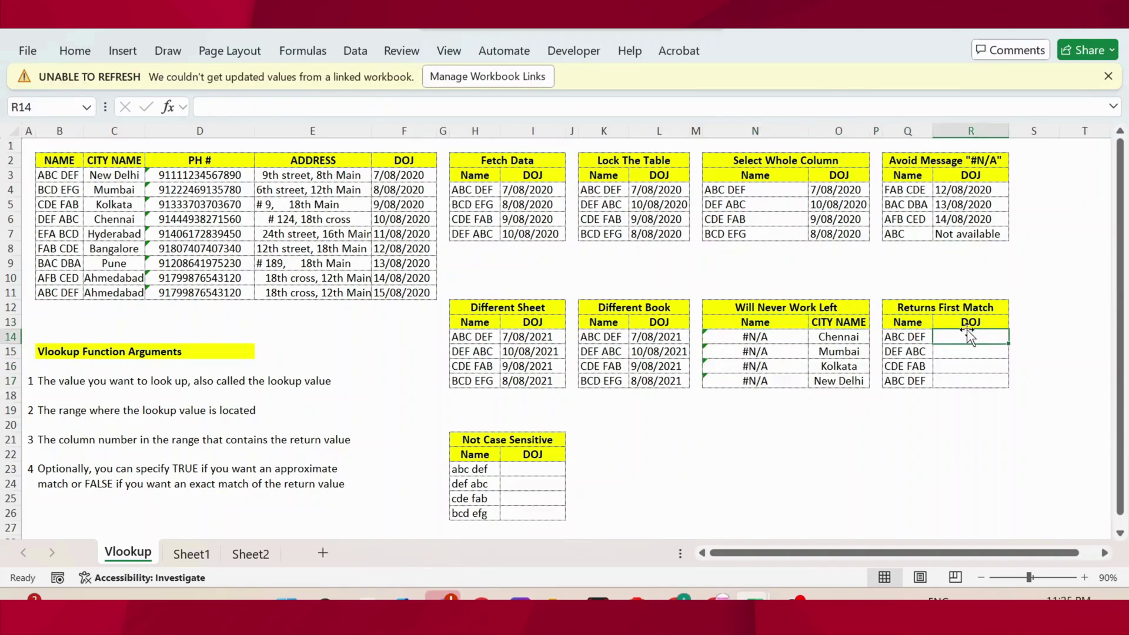
type("=vl")
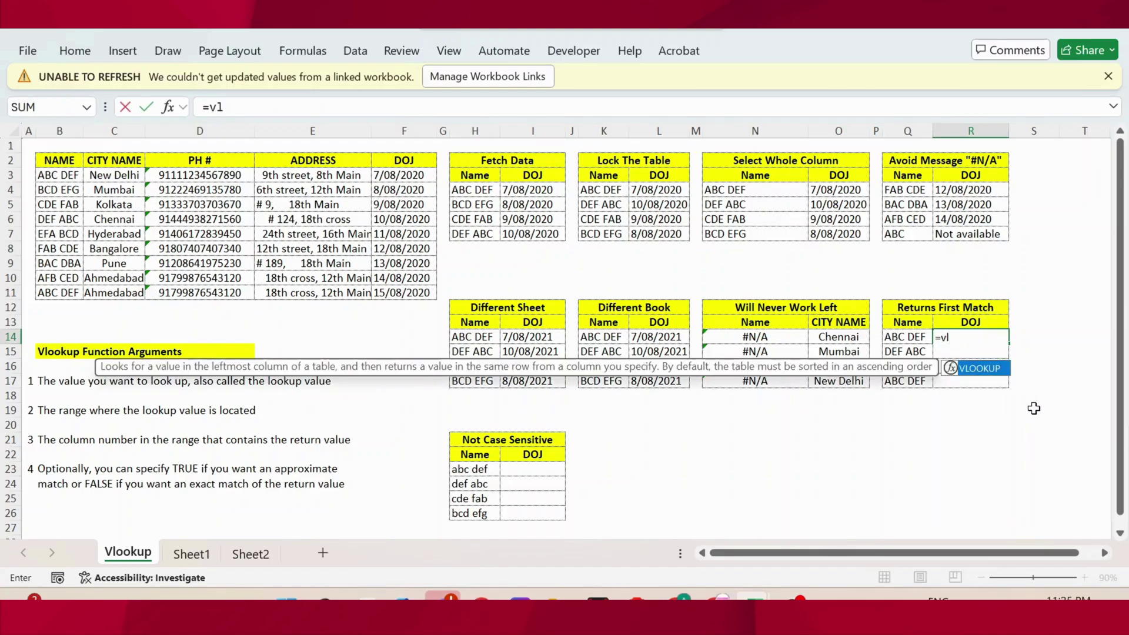
key("Tab")
key("Left")
type(",")
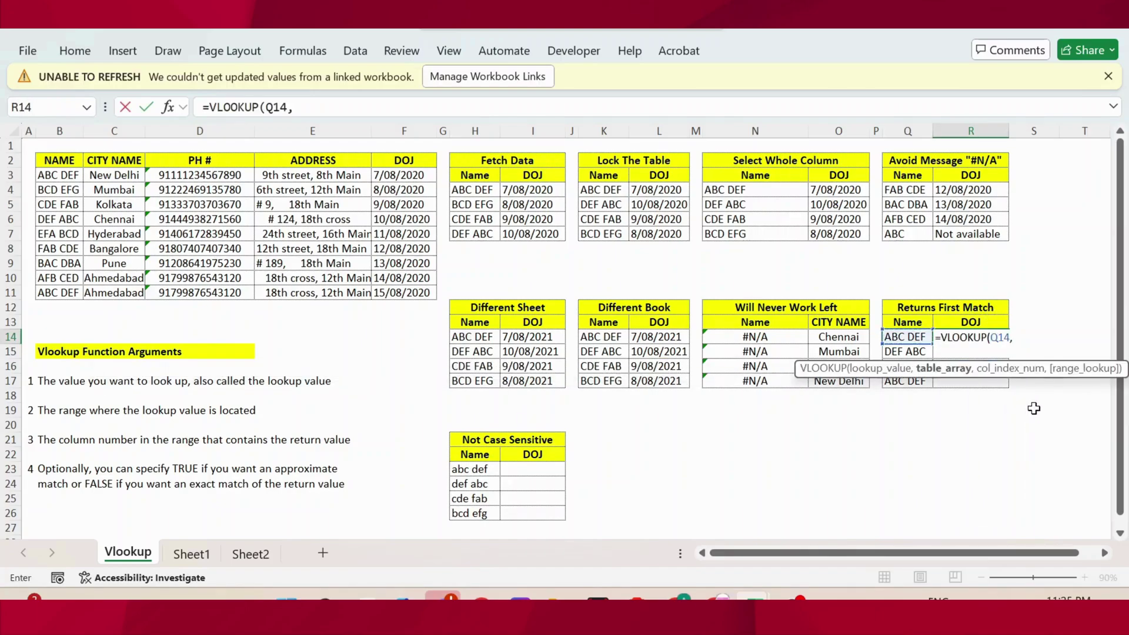
Complete the R14 formula with the locked table array $B$2:$F$11, column index 5 and exact match 0.
left_click_drag(43, 156, 424, 286)
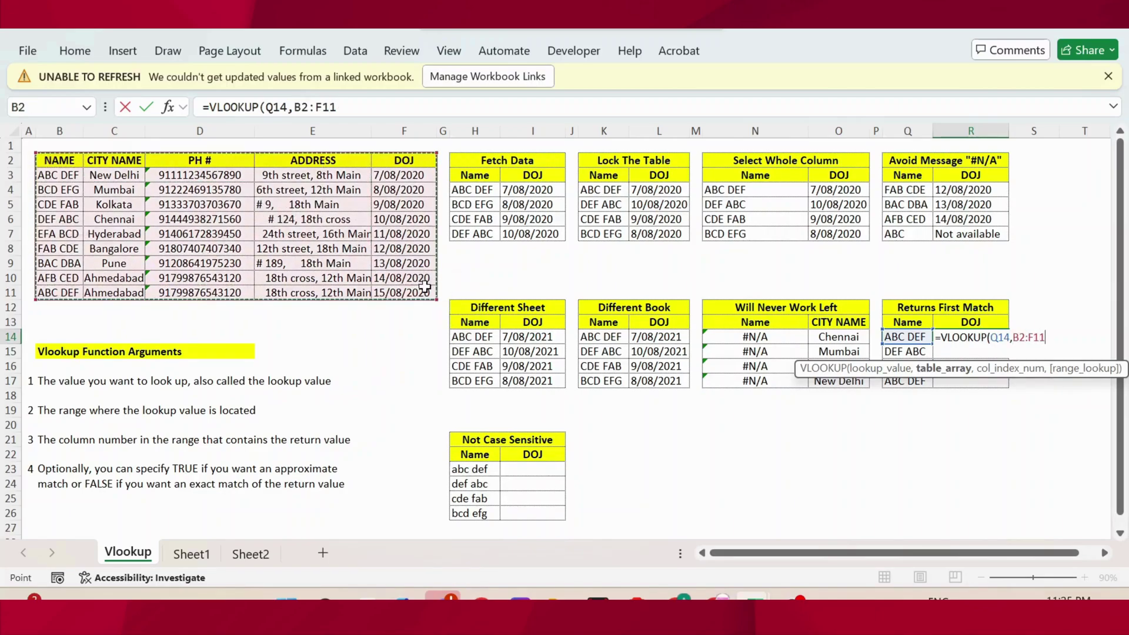
type(",")
key("BackSpace")
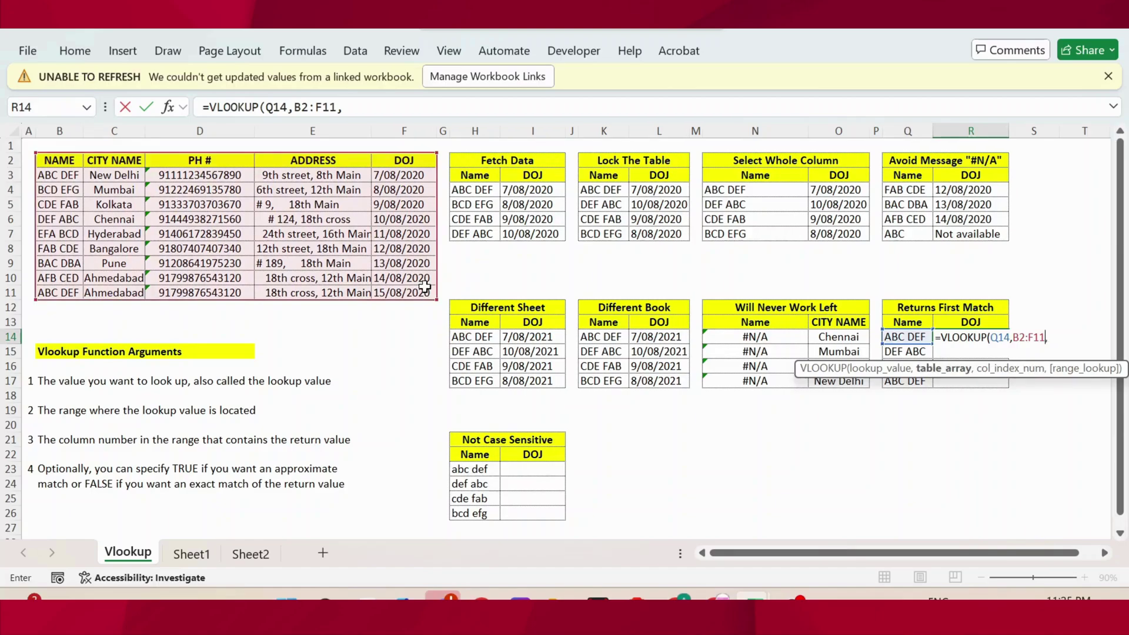
key("F4")
left_click(301, 107)
key("F4")
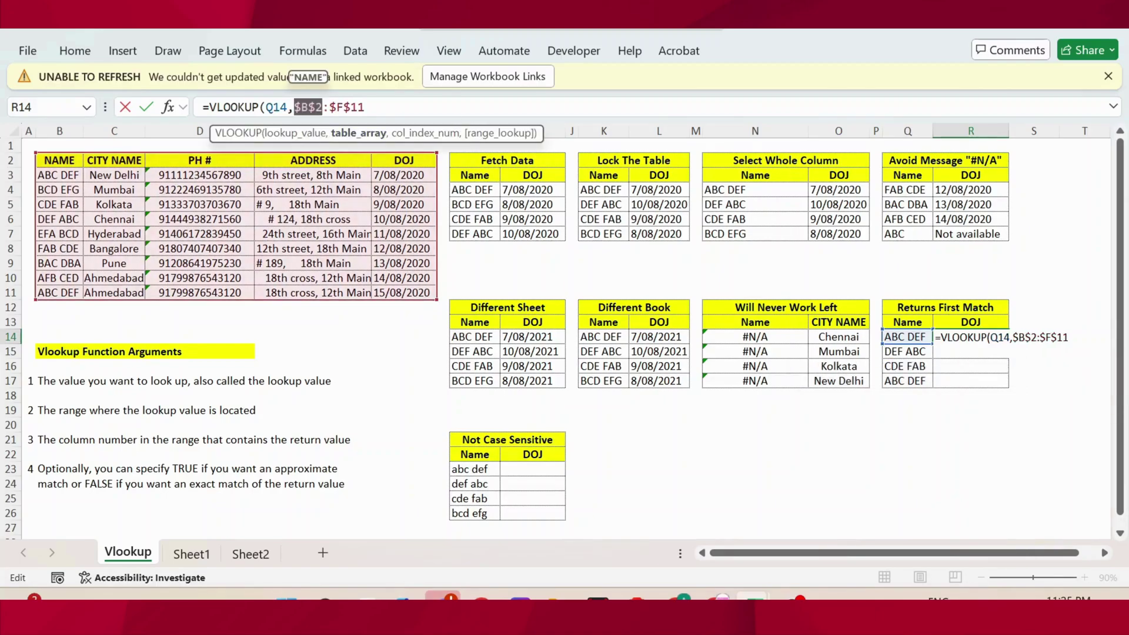
key("End")
type(",")
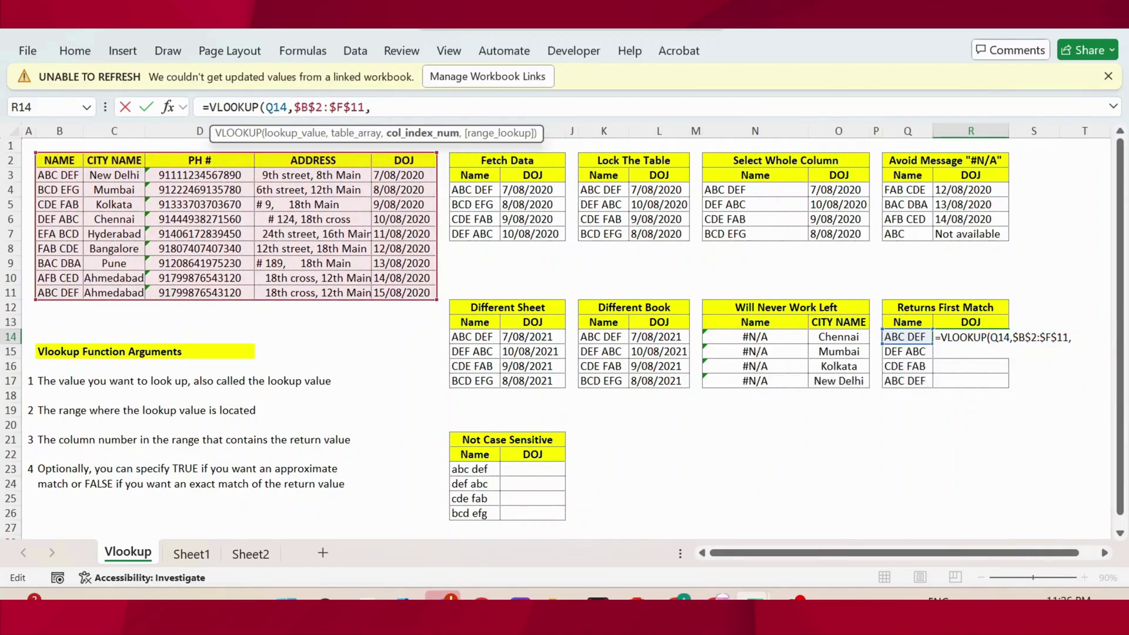
type("5,0)")
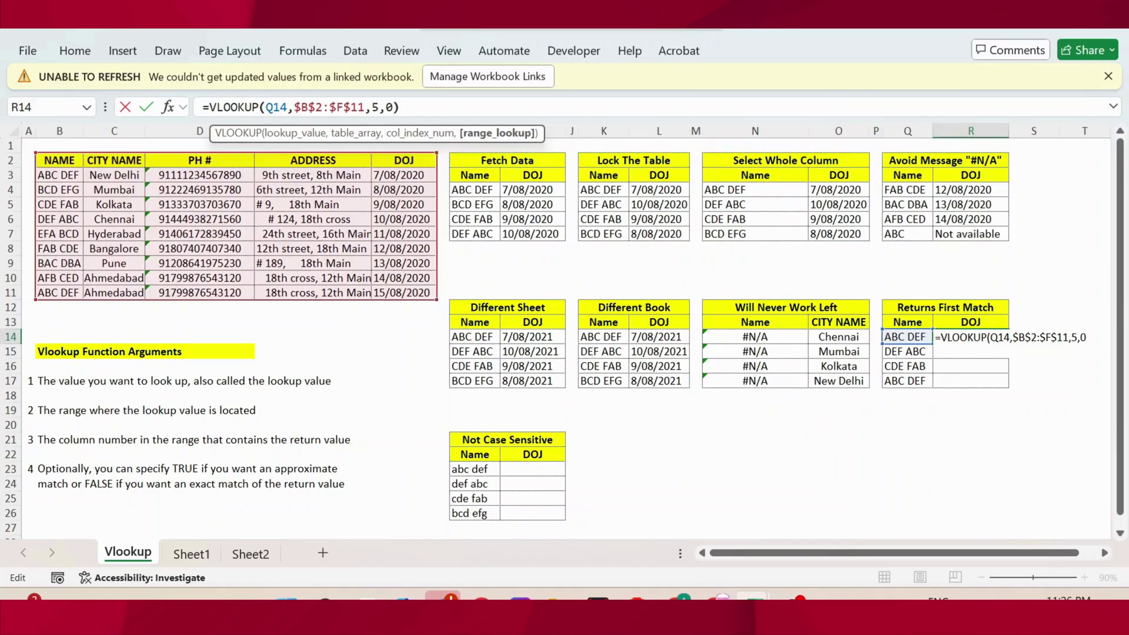
key("Return")
Copy the R14 formula to R15:R17 in the Returns First Match table.
key("Up")
key("ctrl+c")
key("Down")
key("shift+Down")
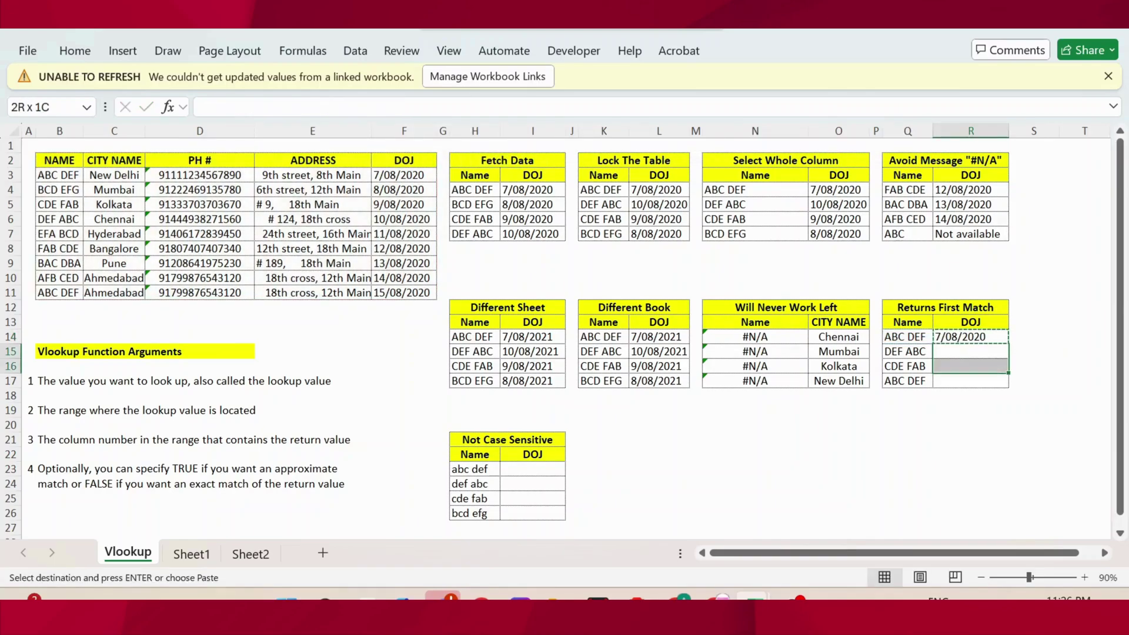
key("shift+Down")
key("Return")
key("Up")
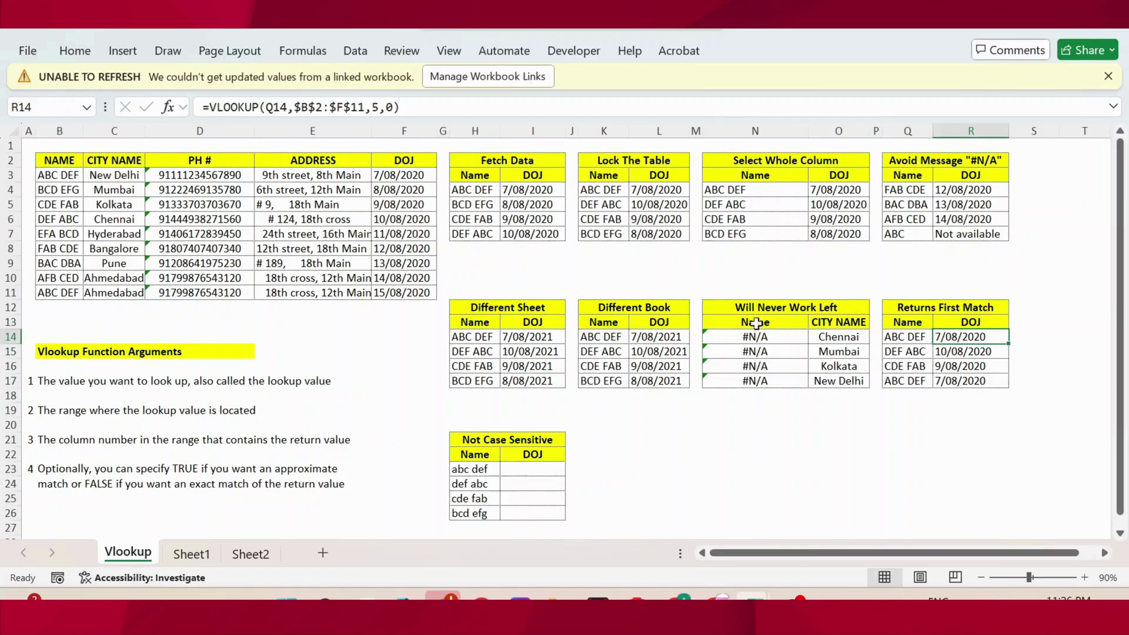
Compare the DOJ values of both ABC DEF rows in the source table with the Returns First Match results in R14 and R17.
left_click(68, 175)
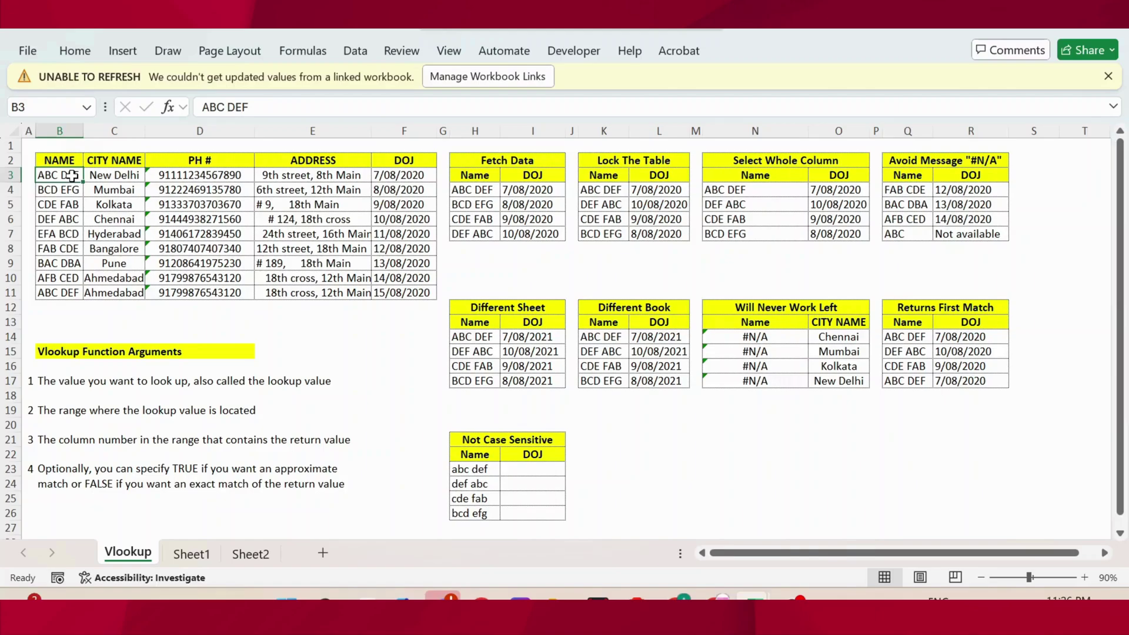
left_click(410, 176)
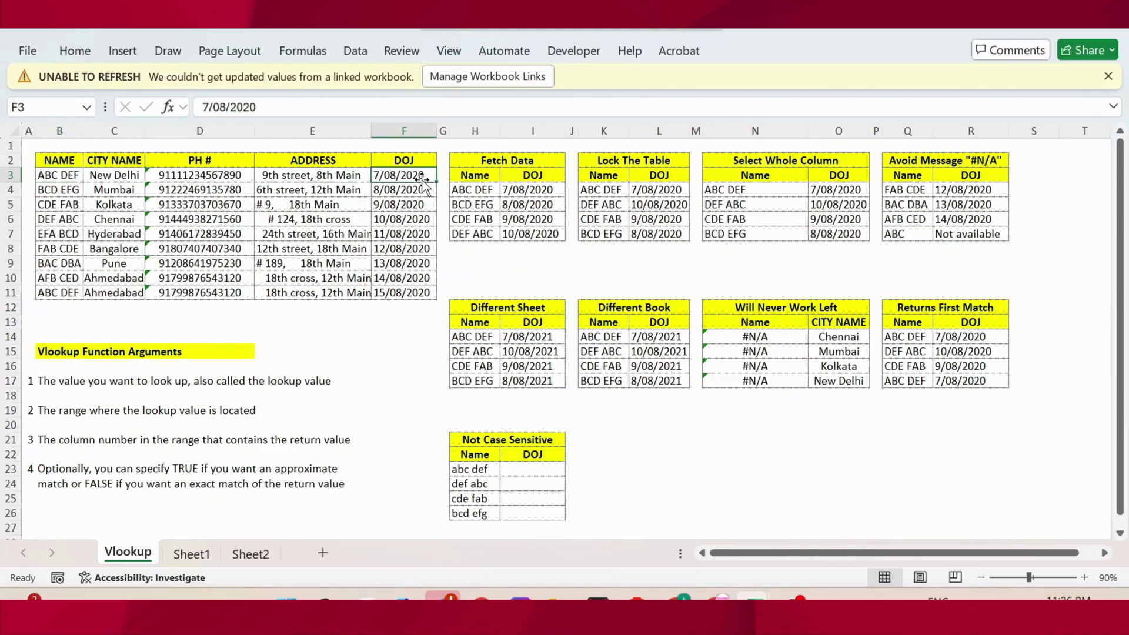
left_click(59, 294)
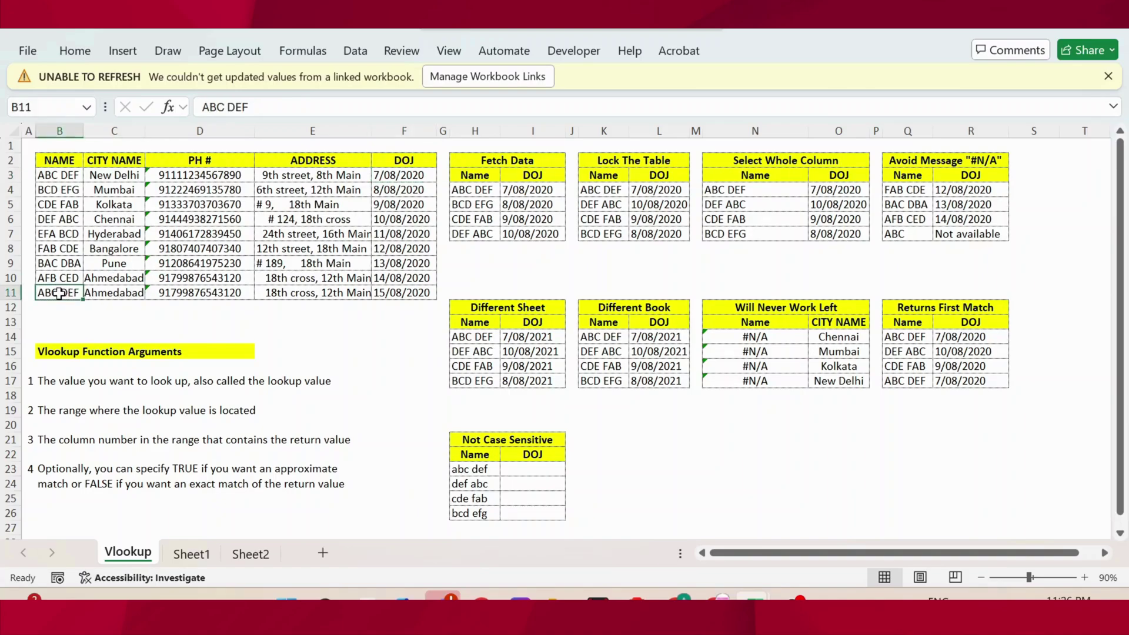
left_click(404, 294)
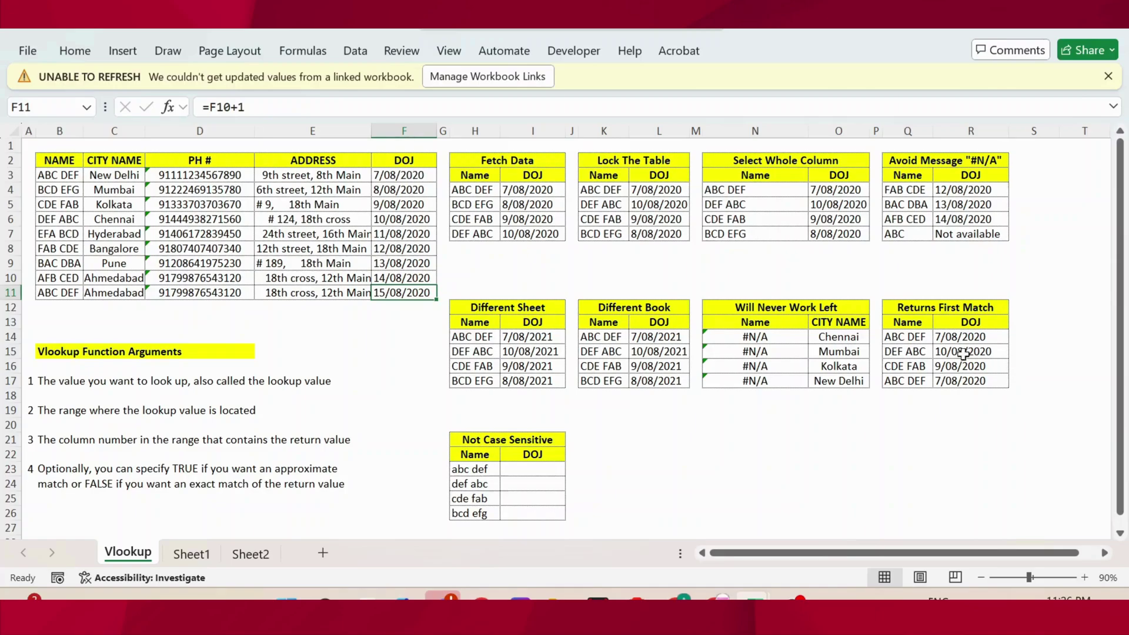
left_click(901, 336)
left_click(959, 339)
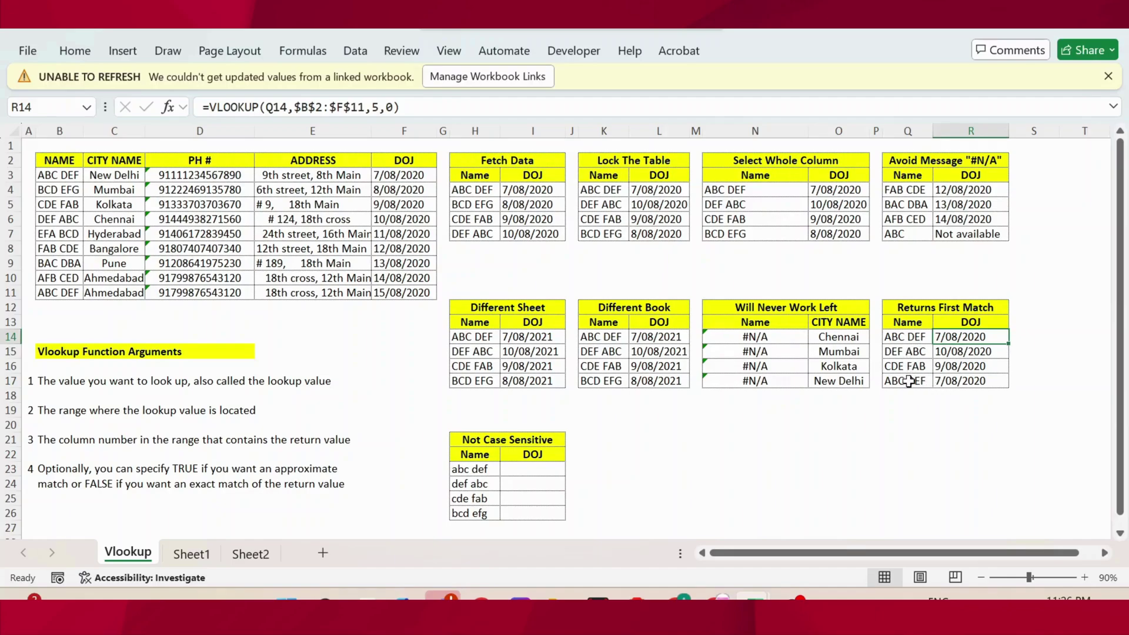
left_click(962, 383)
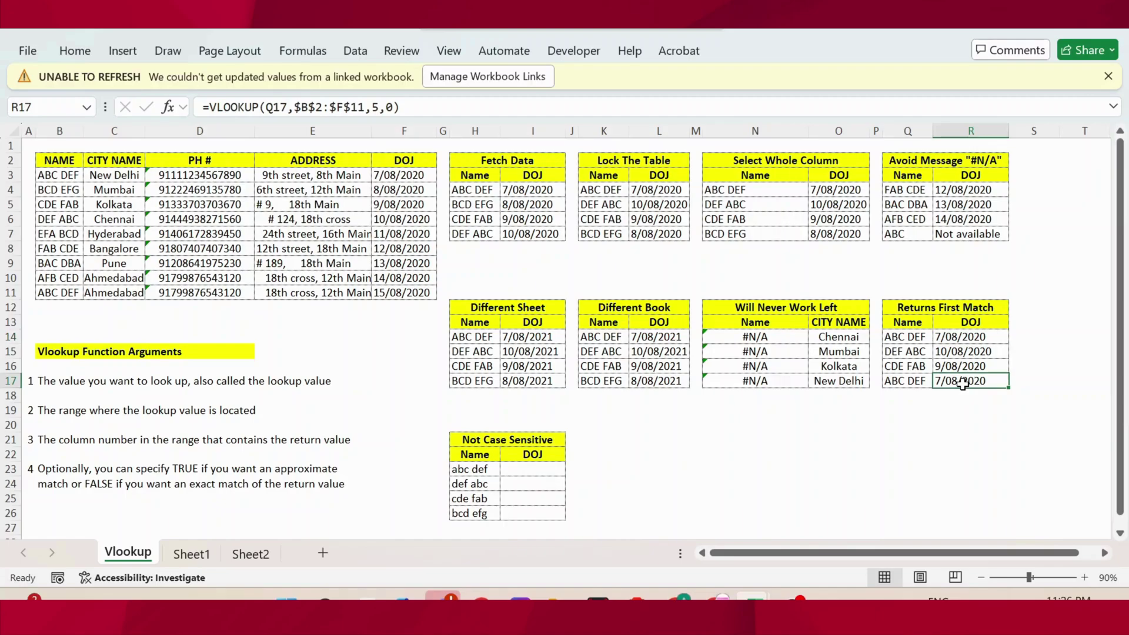
Begin a VLOOKUP formula in I23 of the Not Case Sensitive table with lookup value H23.
left_click(481, 441)
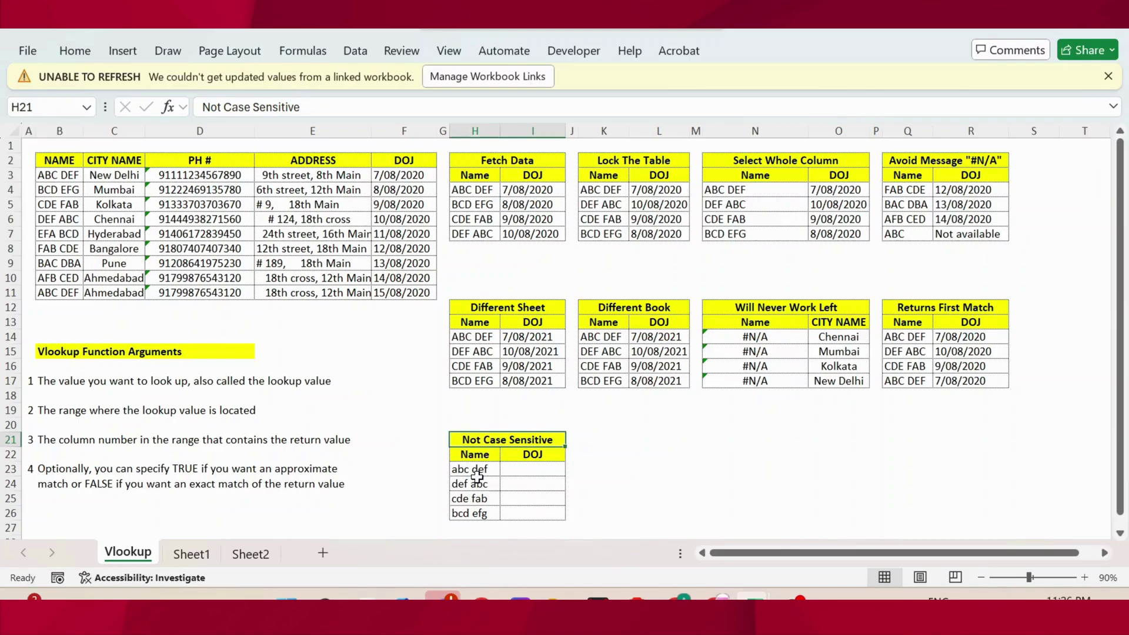
left_click(526, 465)
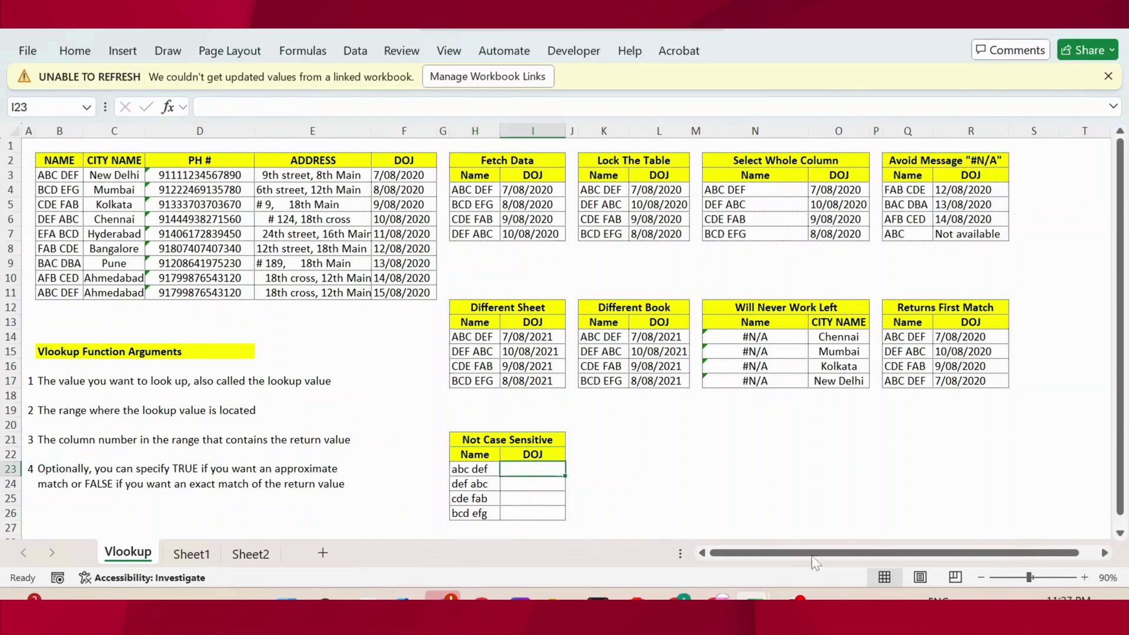
type("=v")
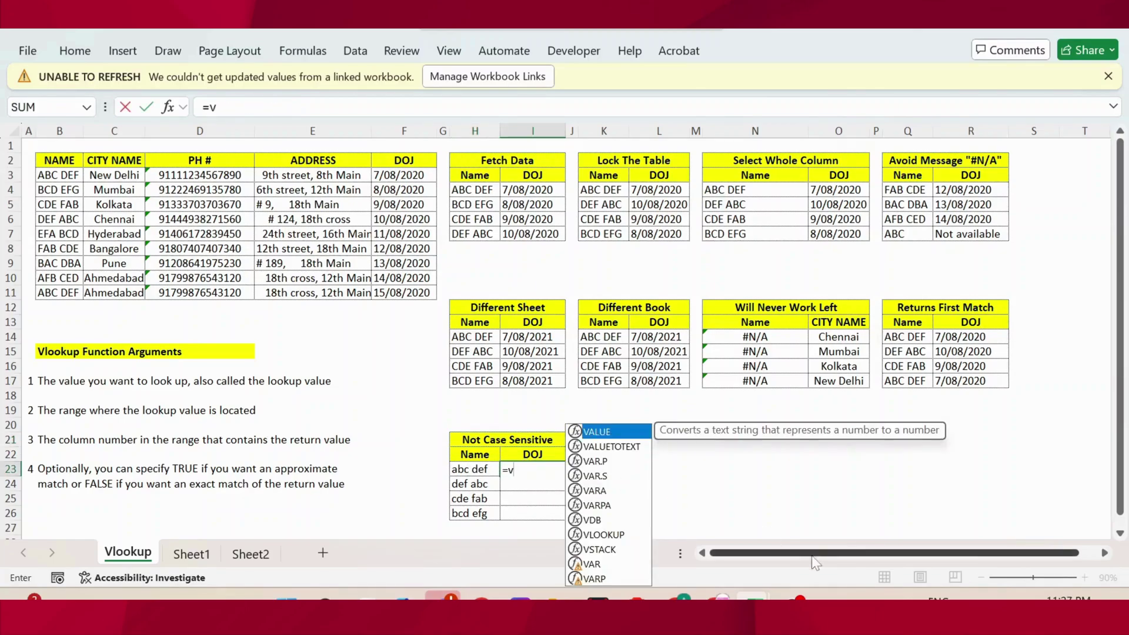
type("l")
key("Tab")
key("Left")
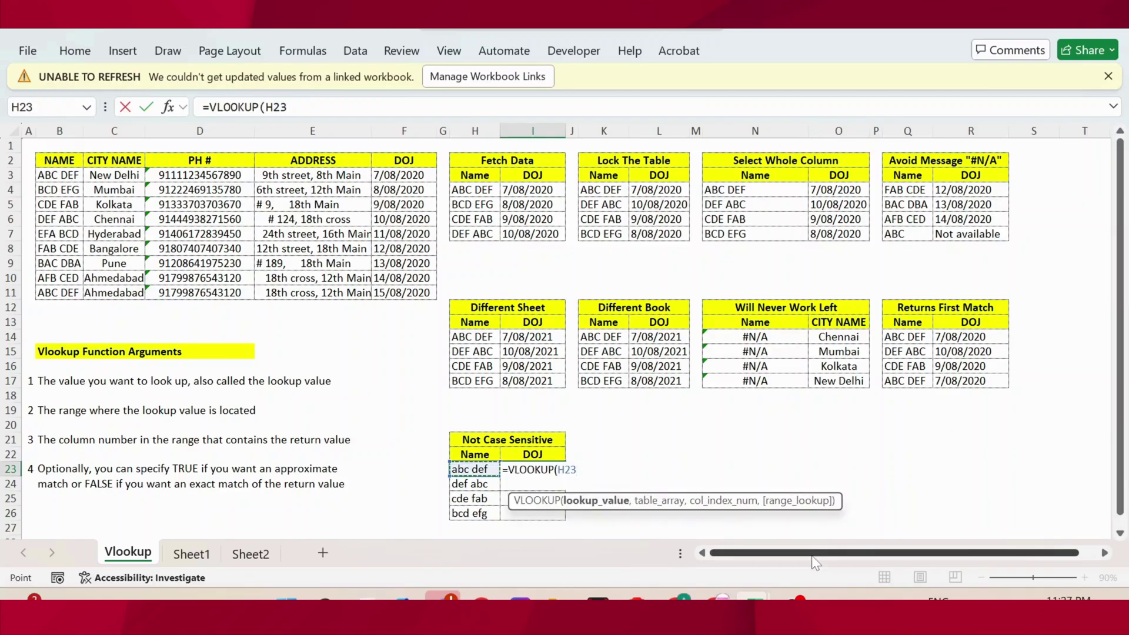
type(",")
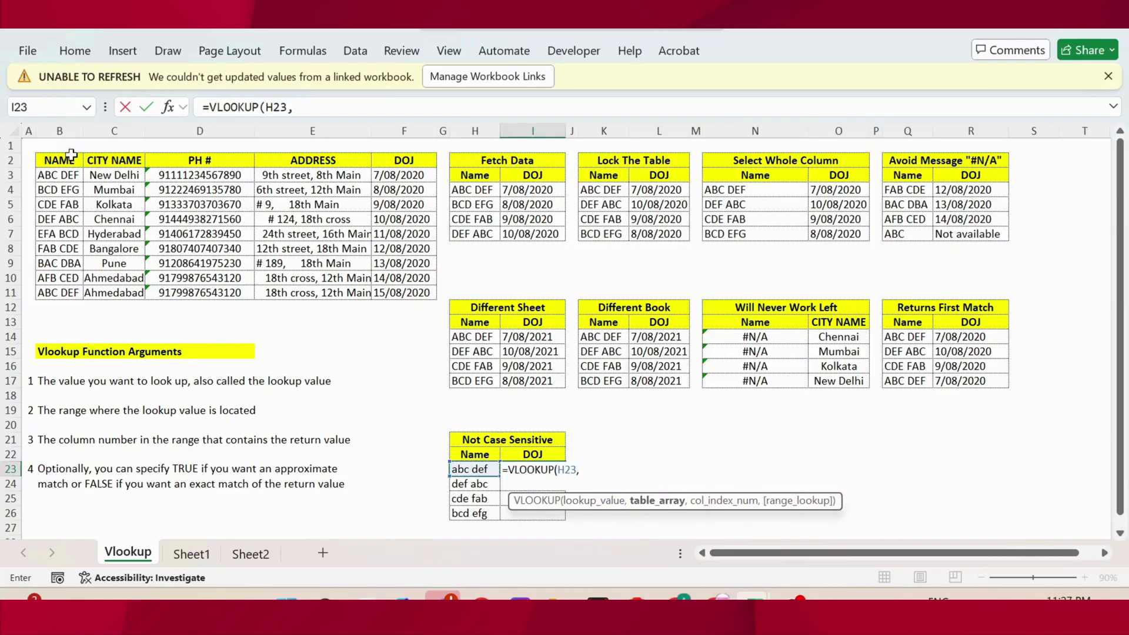
Complete the I23 formula with the locked table array $B$2:$F$11, column index 5 and exact match 0.
left_click_drag(71, 155, 392, 289)
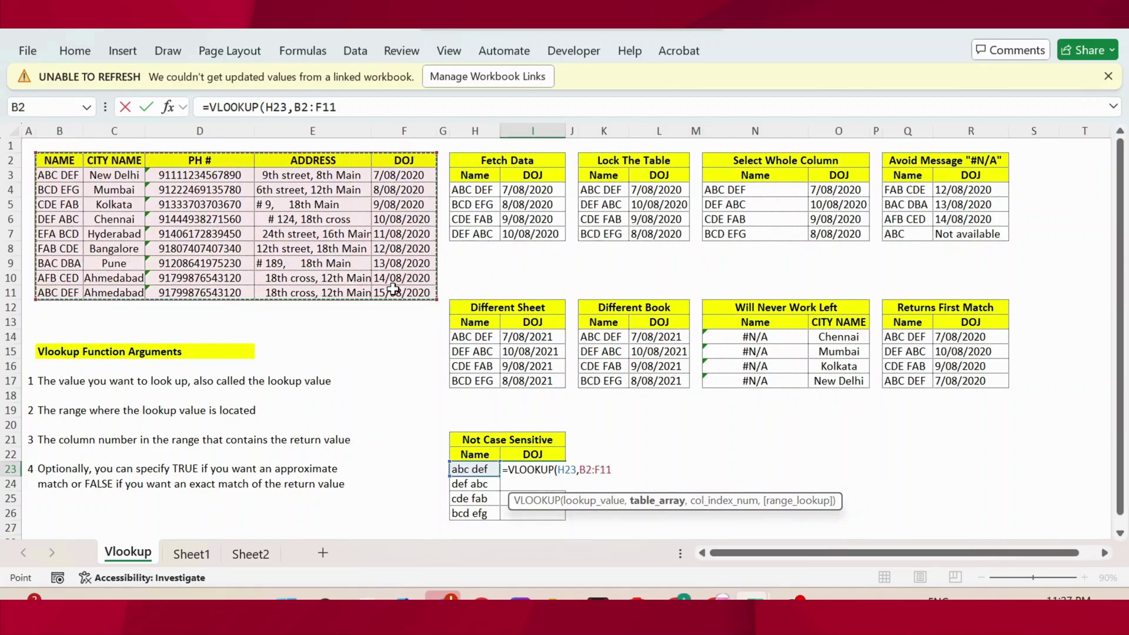
type(",")
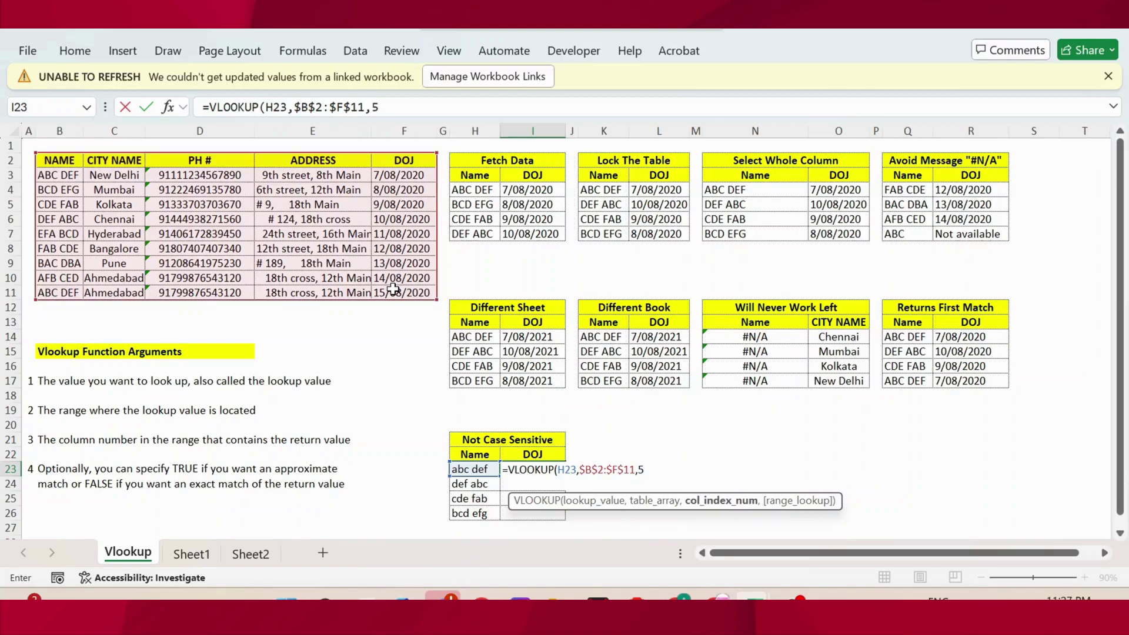
type("5,")
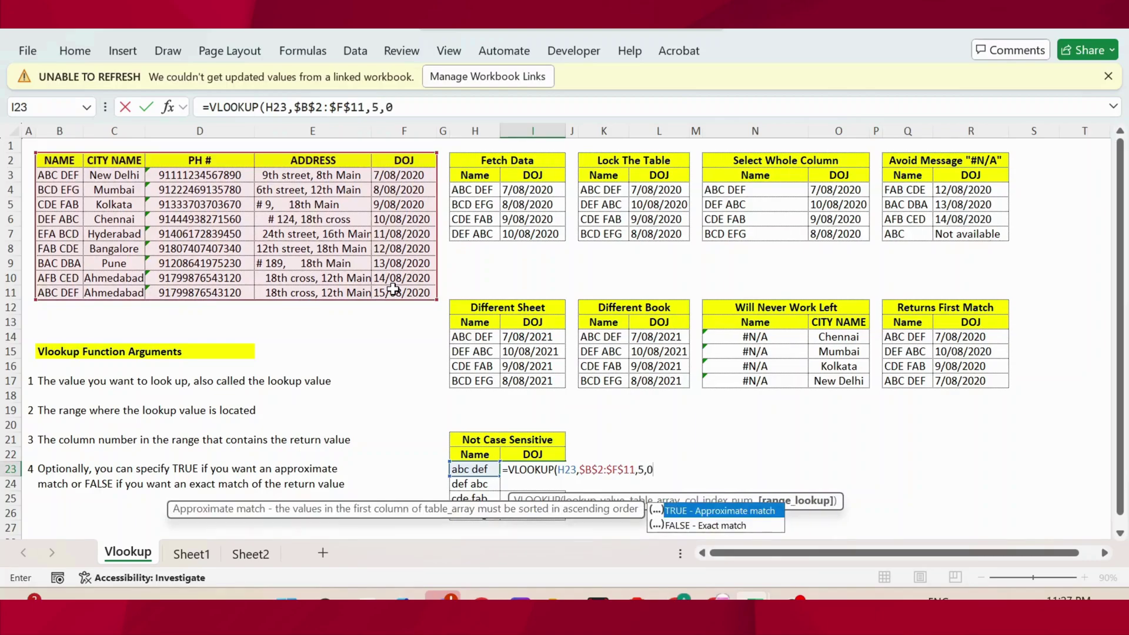
type("0")
key("Return")
Copy the I23 formula to I24:I26 in the Not Case Sensitive table.
key("Up")
key("ctrl+c")
key("Down")
key("shift+Down")
key("shift+Down")
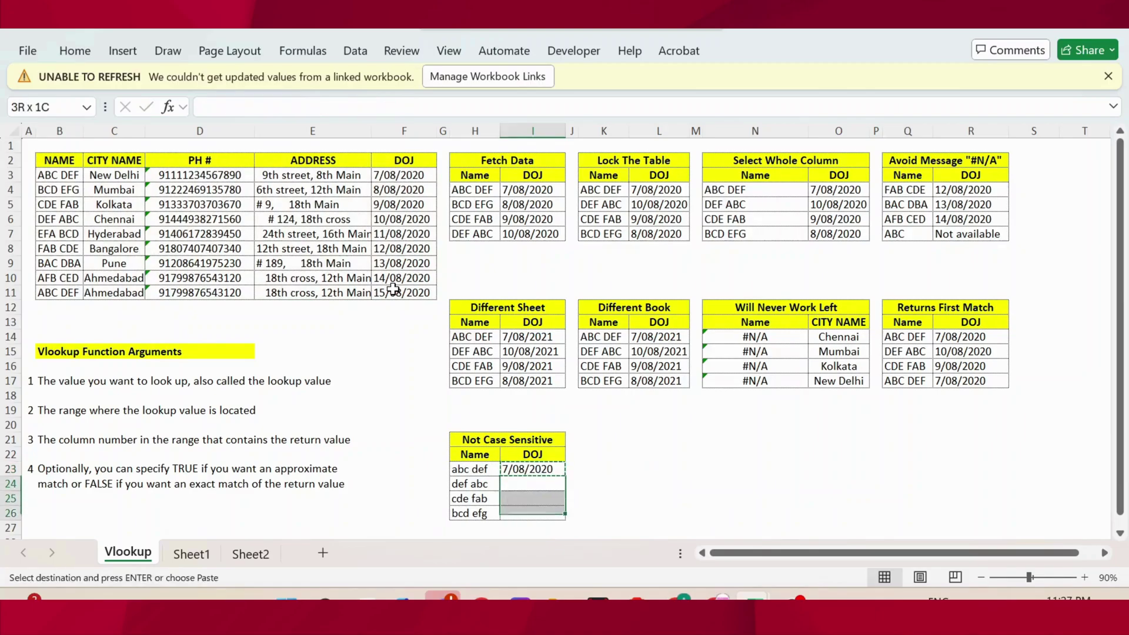
key("Return")
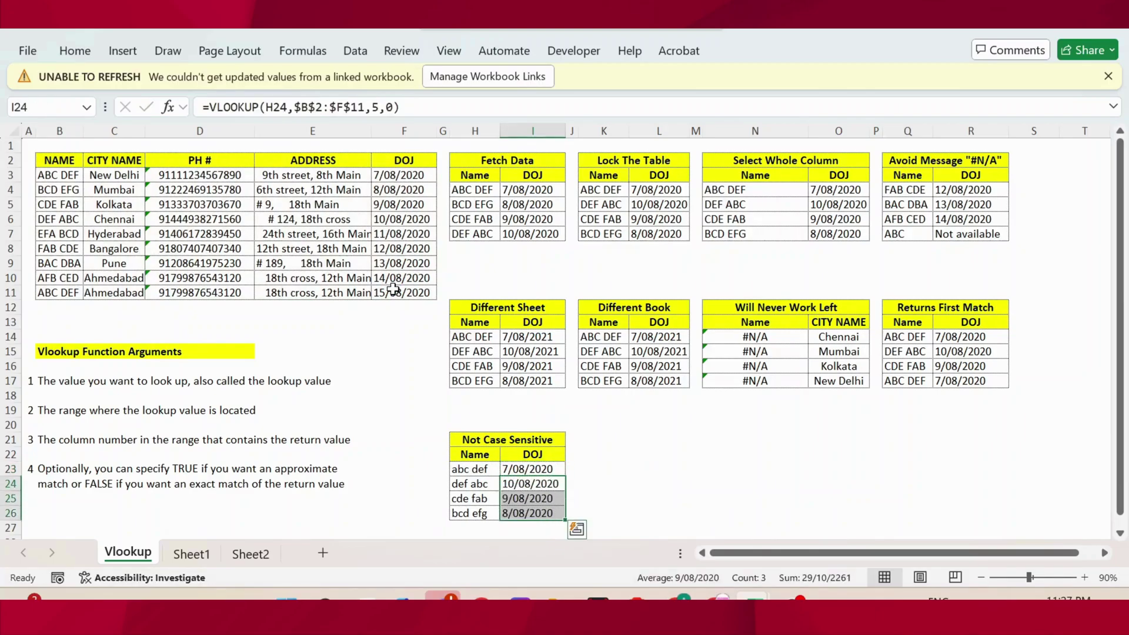
left_click(522, 469)
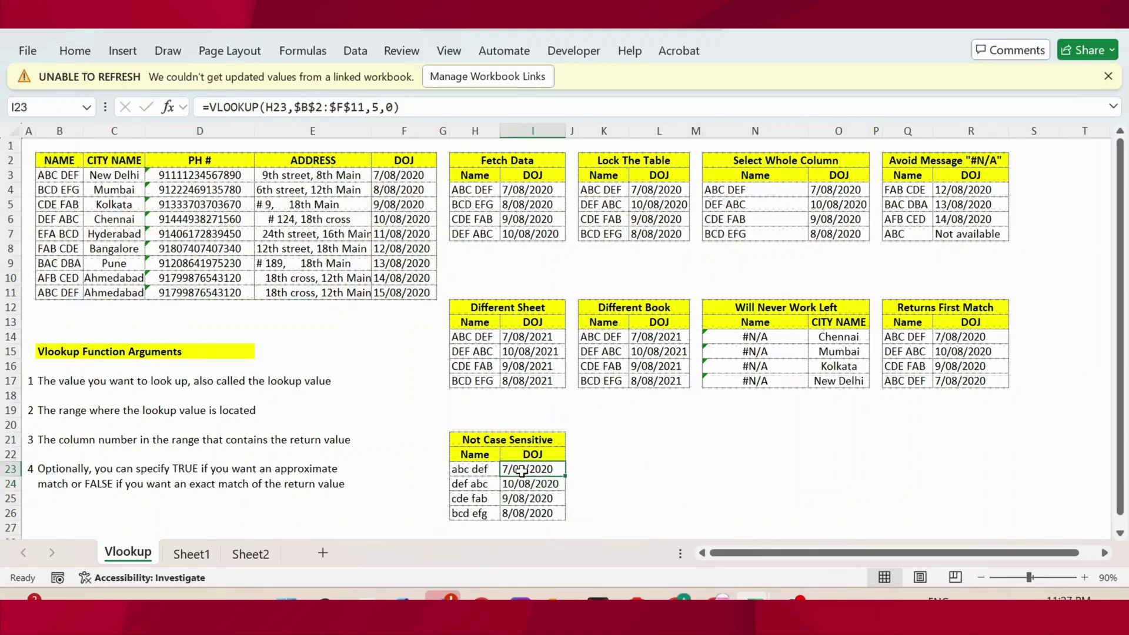